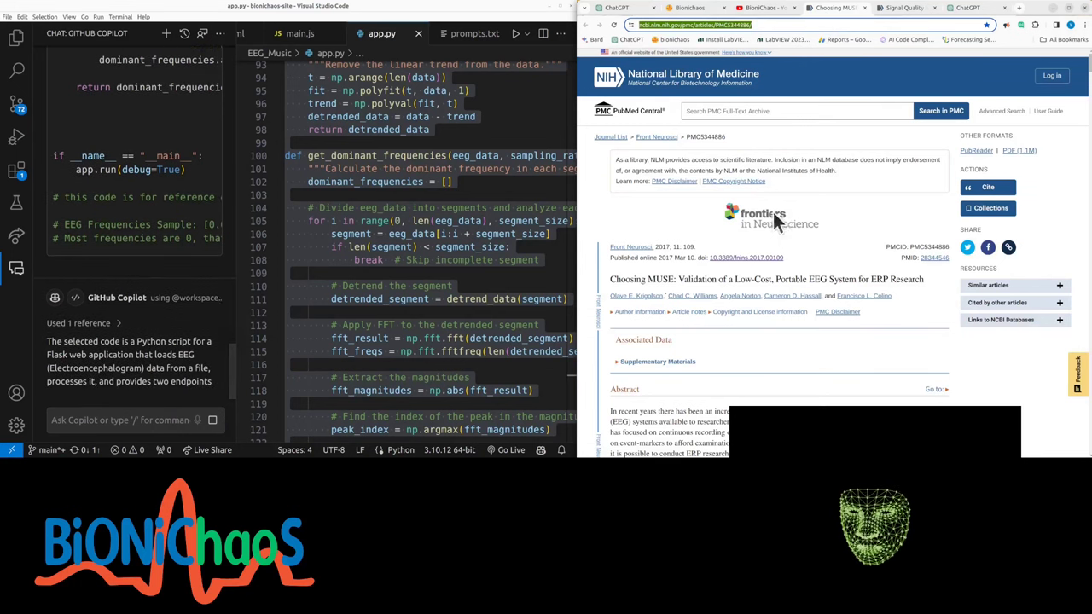
# - Read the title and abstract of the "Choosing MUSE" article, highlighting the phrase "event-related brain potentials"
pyautogui.moveTo(689, 279); pyautogui.dragTo(772, 279)
pyautogui.click(774, 278)
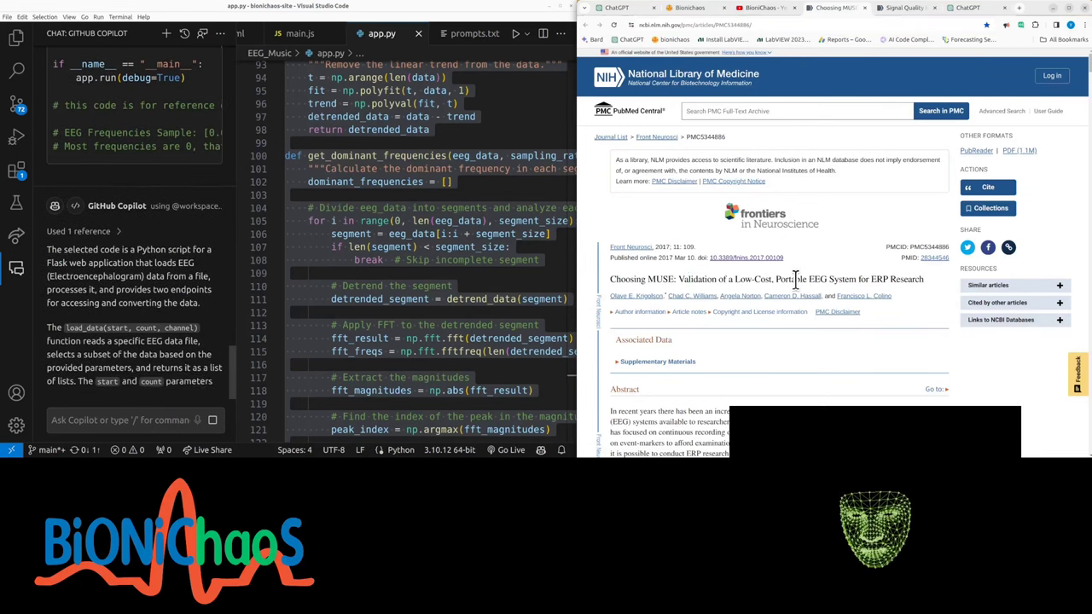
pyautogui.moveTo(841, 279); pyautogui.dragTo(878, 279)
pyautogui.scroll(-1, 853, 341)
pyautogui.moveTo(744, 395); pyautogui.dragTo(825, 395)
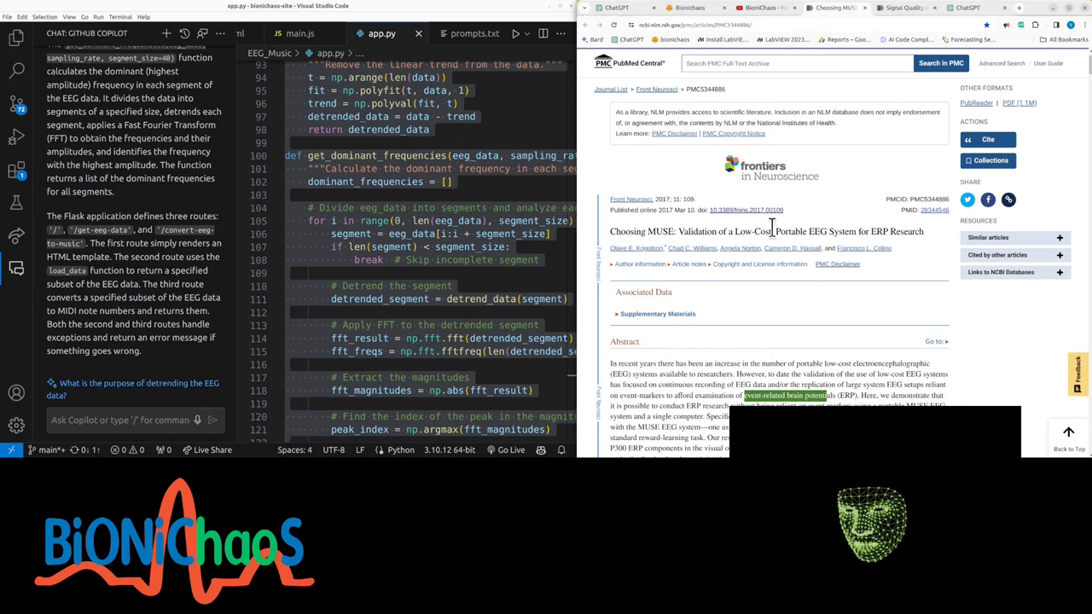
pyautogui.scroll(1, 802, 243)
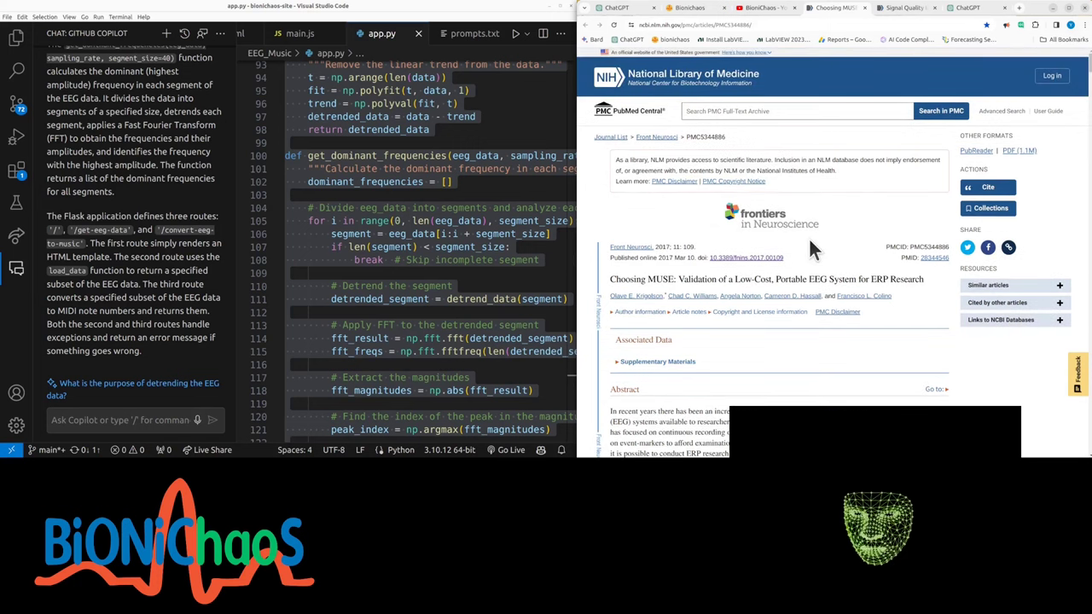
pyautogui.scroll(-3, 850, 142)
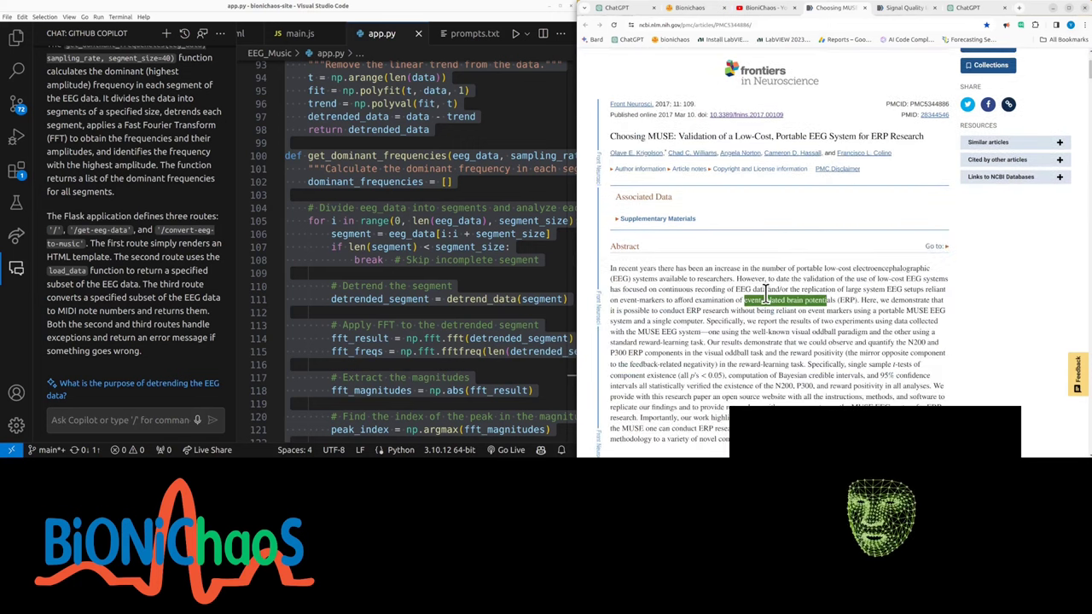
pyautogui.scroll(-2, 733, 295)
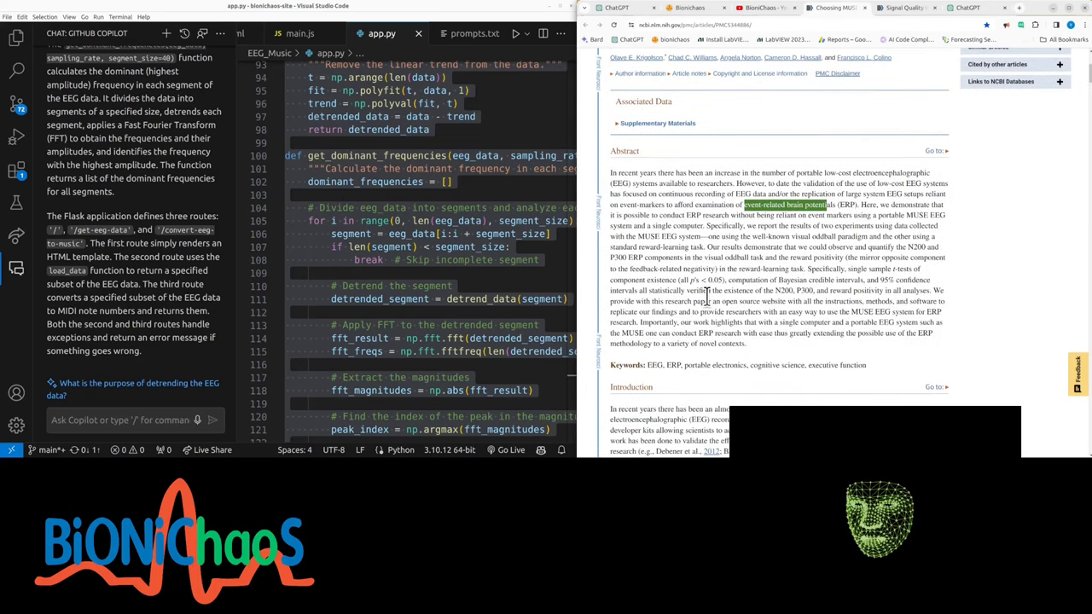
# - Look through the "Signal Quality Investigation of a New Wearable Frontal Lobe EEG Device" article as far as its hardware figures
pyautogui.click(905, 7)
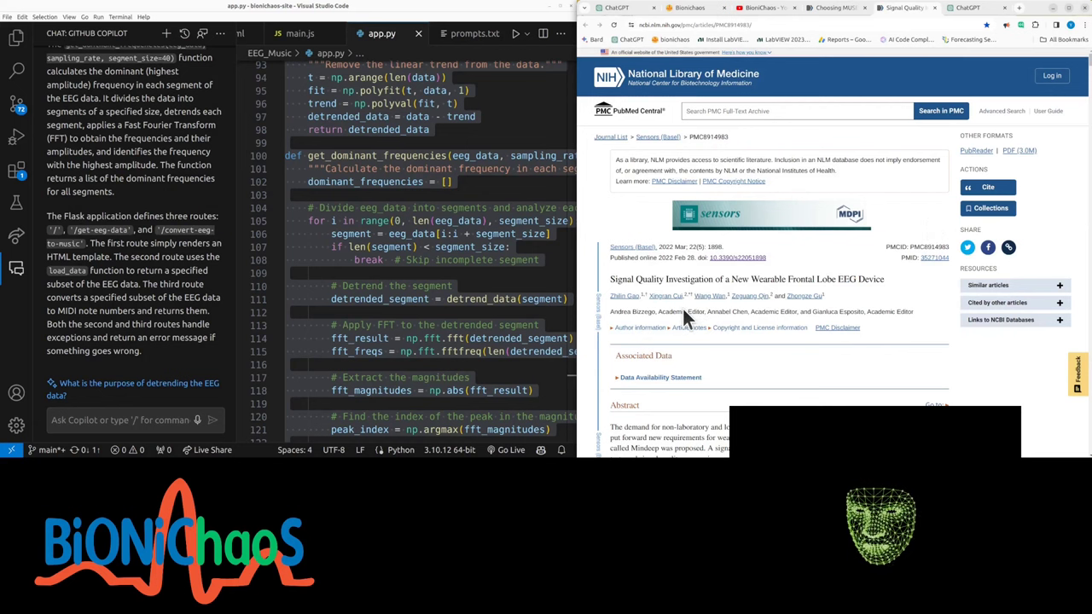
pyautogui.scroll(-10, 713, 284)
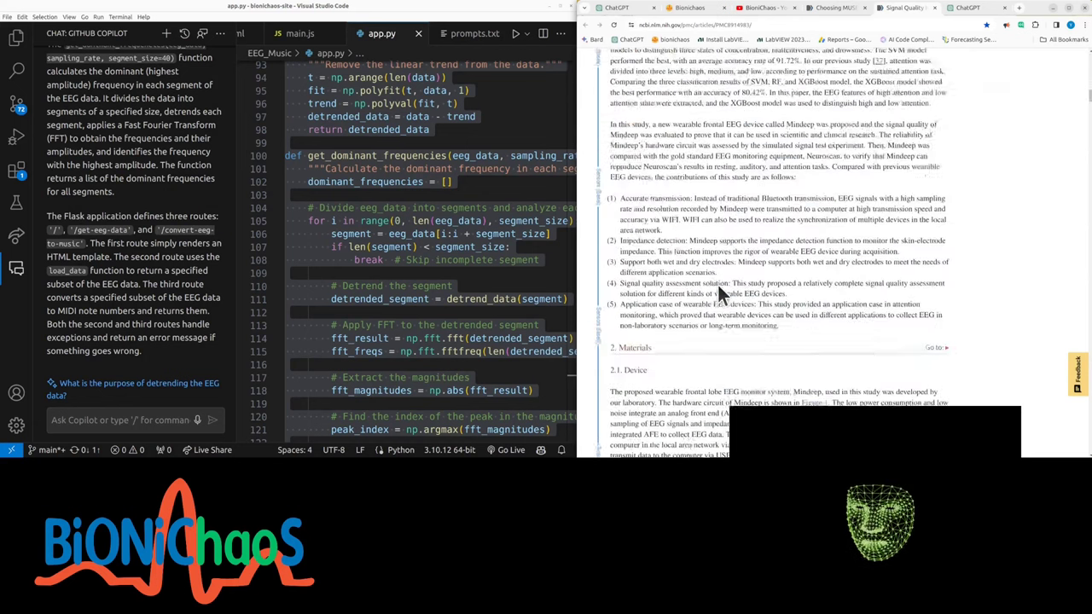
pyautogui.scroll(-8, 717, 285)
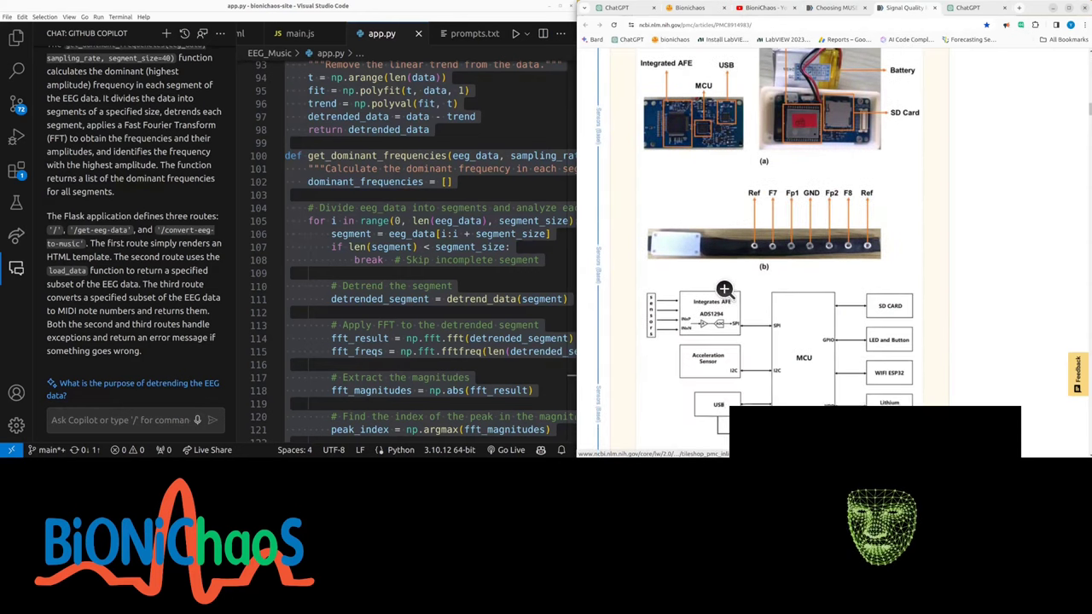
# - Return to the "Choosing MUSE" article and examine its trial timeline and the Figure 2 control and oddball waveforms
pyautogui.click(827, 9)
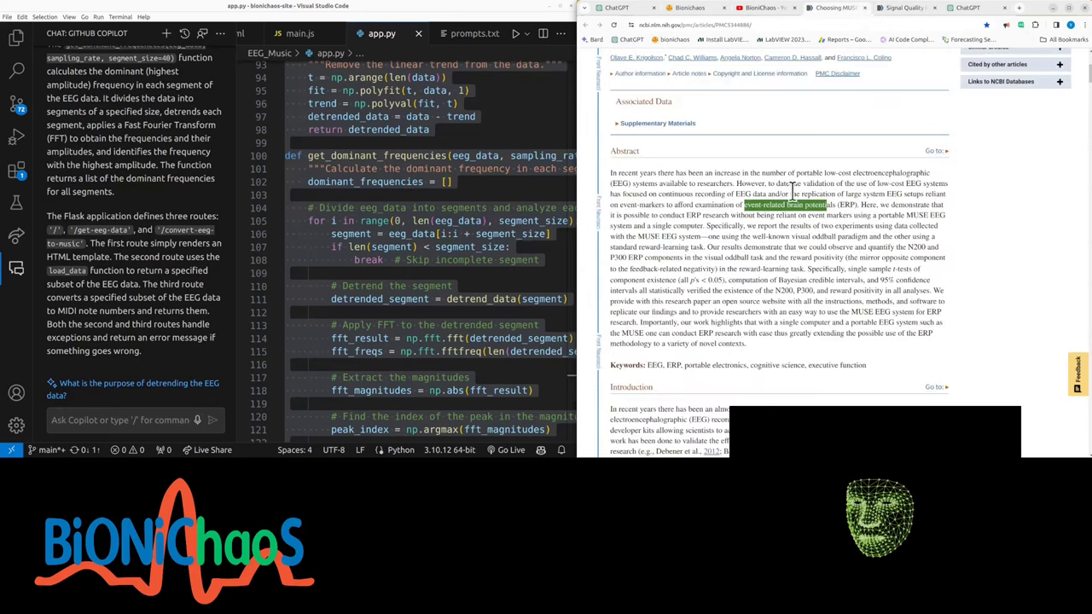
pyautogui.scroll(-10, 768, 200)
pyautogui.scroll(-5, 768, 201)
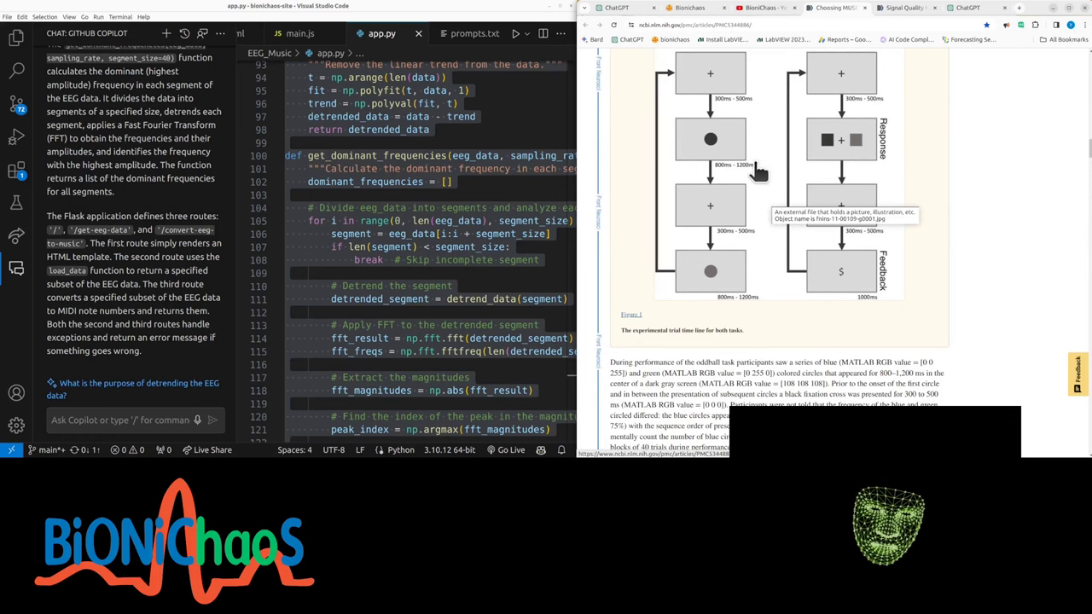
pyautogui.scroll(1, 758, 173)
pyautogui.scroll(-5, 763, 170)
pyautogui.scroll(-10, 762, 170)
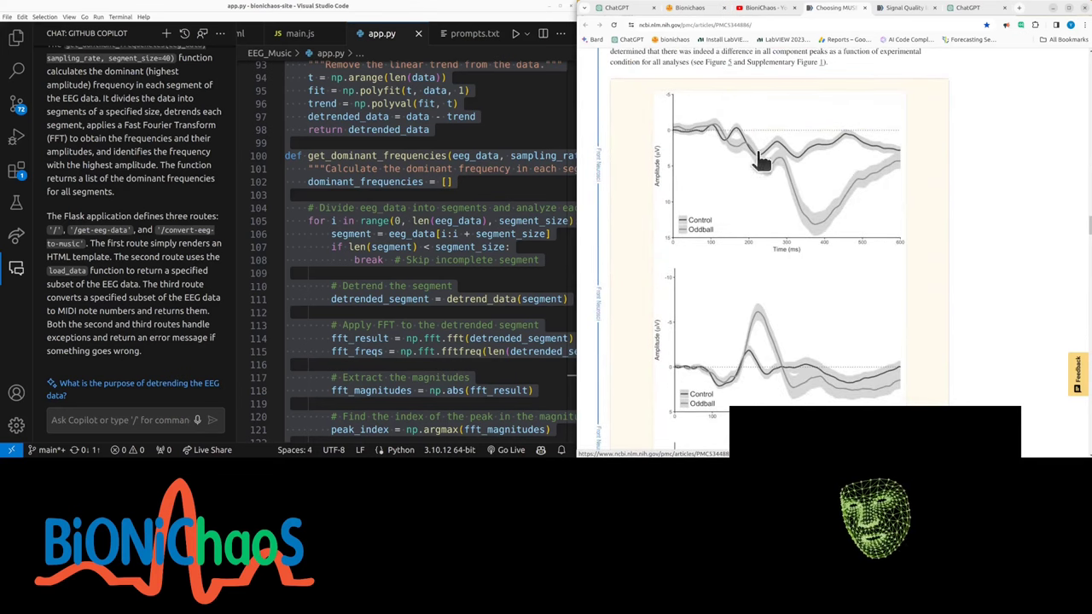
pyautogui.scroll(-1, 775, 171)
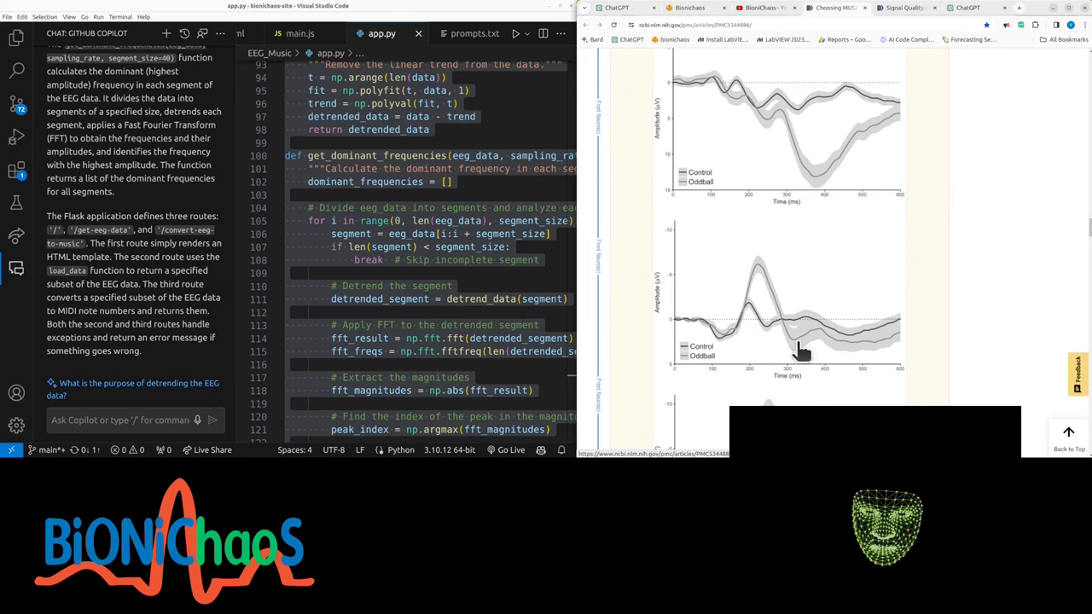
pyautogui.scroll(-2, 793, 341)
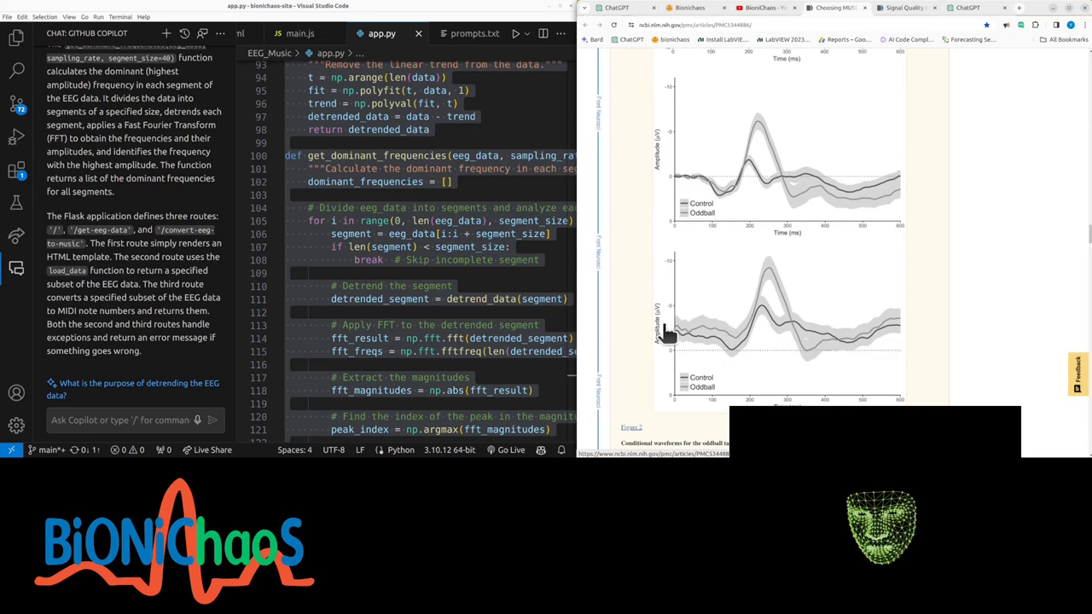
pyautogui.scroll(1, 802, 188)
pyautogui.scroll(1, 733, 375)
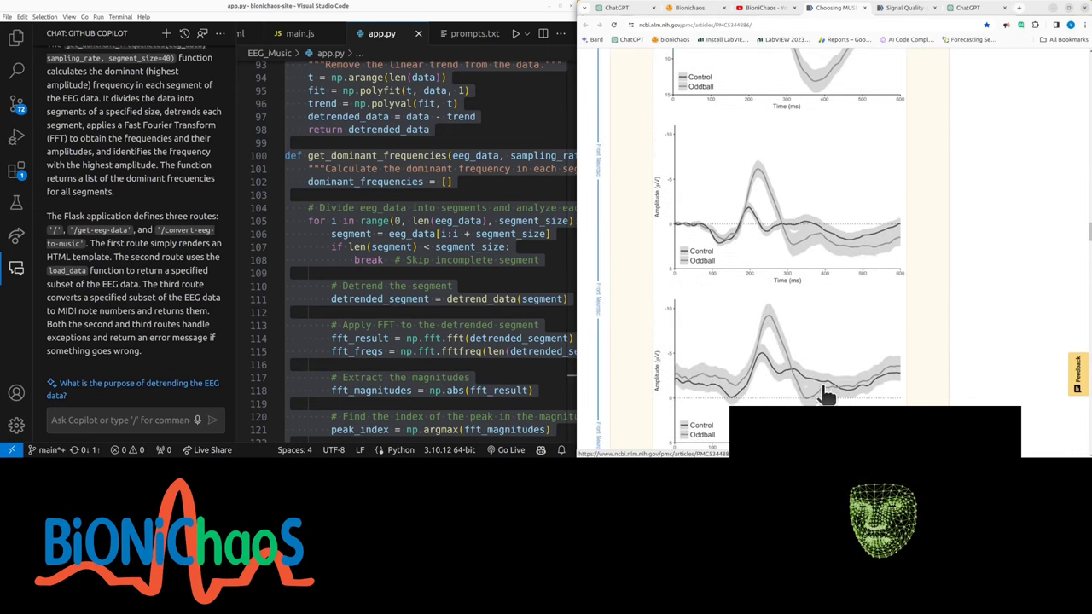
pyautogui.scroll(-2, 804, 375)
pyautogui.scroll(1, 804, 376)
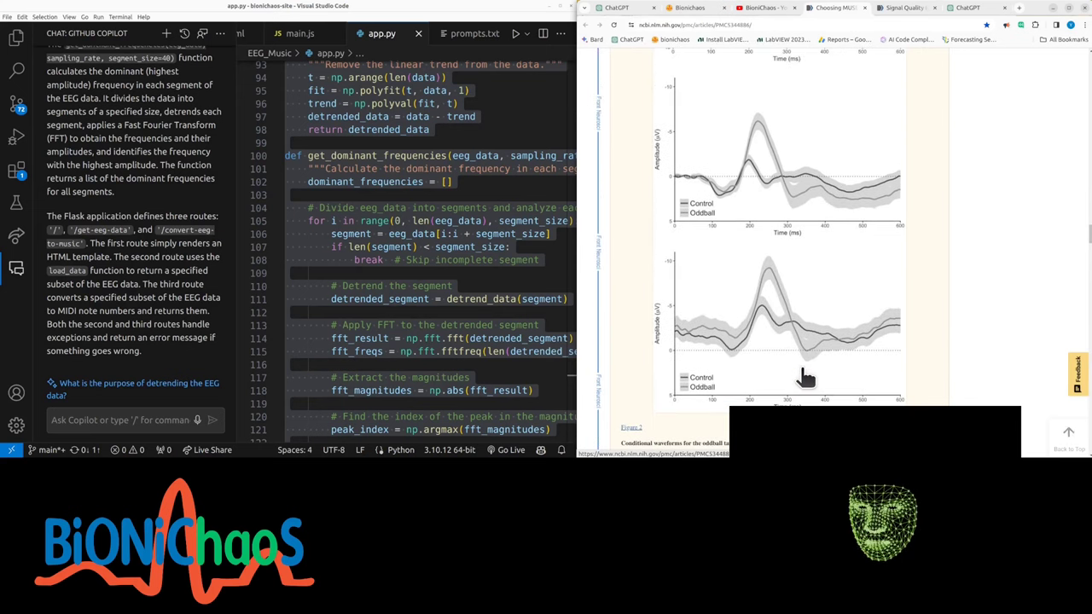
# - Open the Frontiers version of the "Choosing MUSE" article and download it as a PDF
pyautogui.click(790, 312)
pyautogui.scroll(-5, 857, 219)
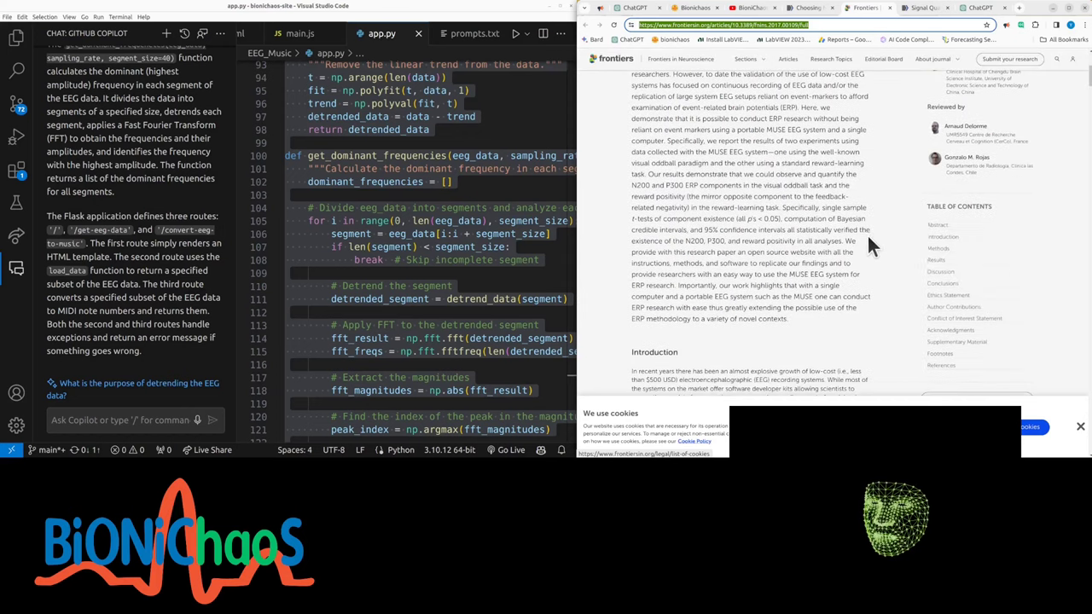
pyautogui.scroll(5, 869, 235)
pyautogui.click(966, 128)
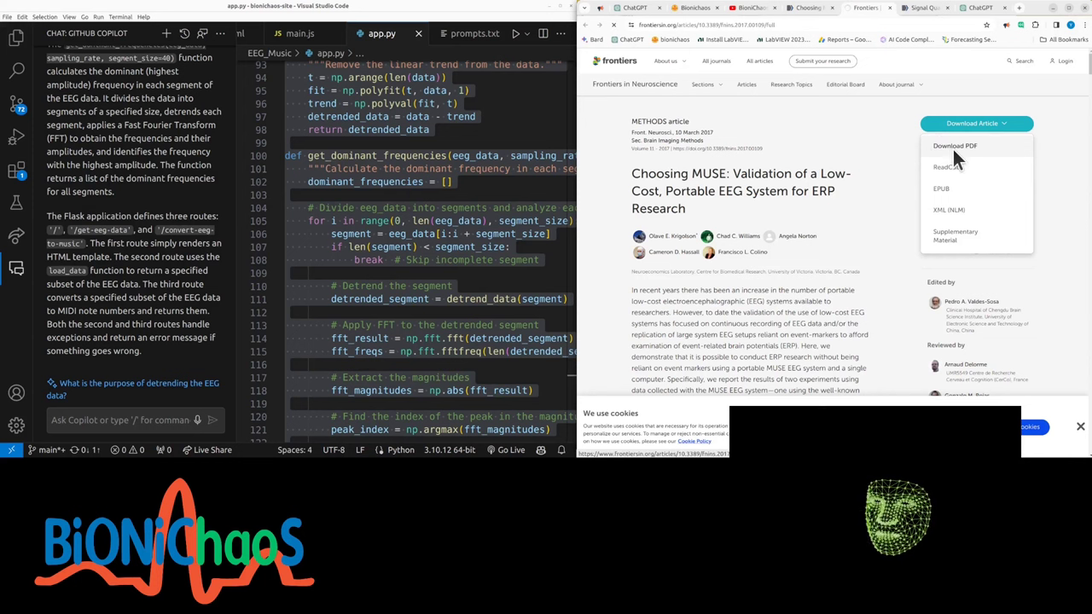
pyautogui.click(952, 149)
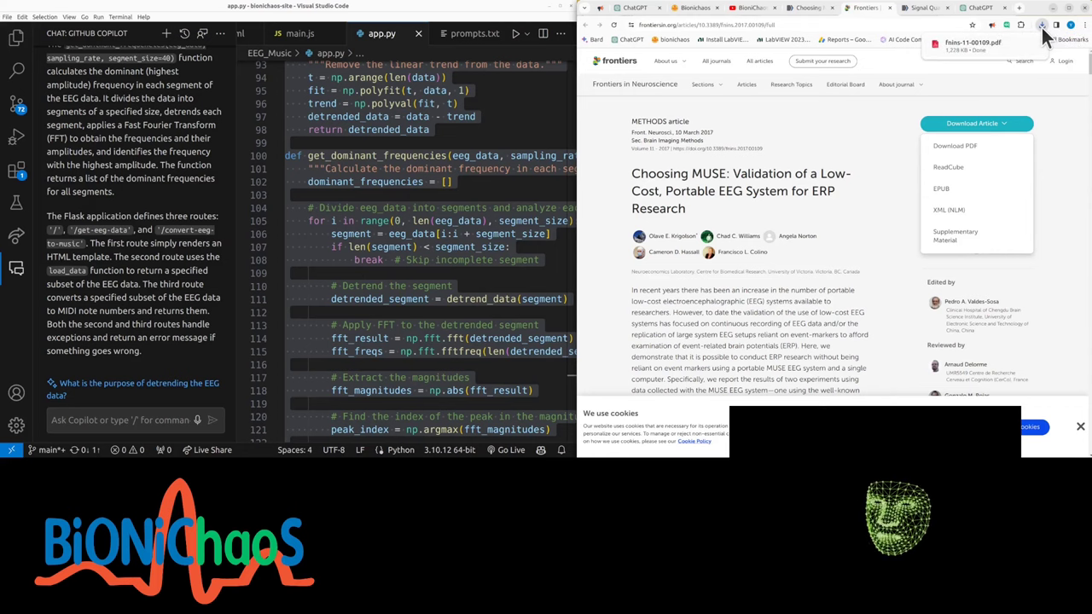
# - Attach fnins-11-00109.pdf in ChatGPT and ask it to read the whole article and summarize the data set information, including whether it is publicly available
pyautogui.hotkey('ctrl', '9')
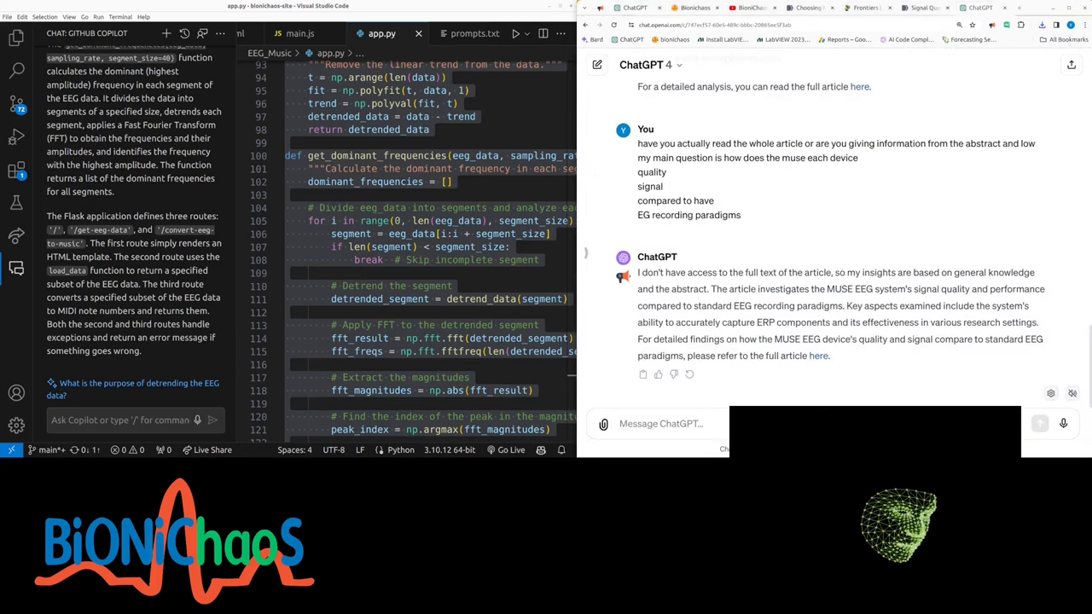
pyautogui.moveTo(417, 334); pyautogui.dragTo(648, 424)
pyautogui.write('can you read the whole art')
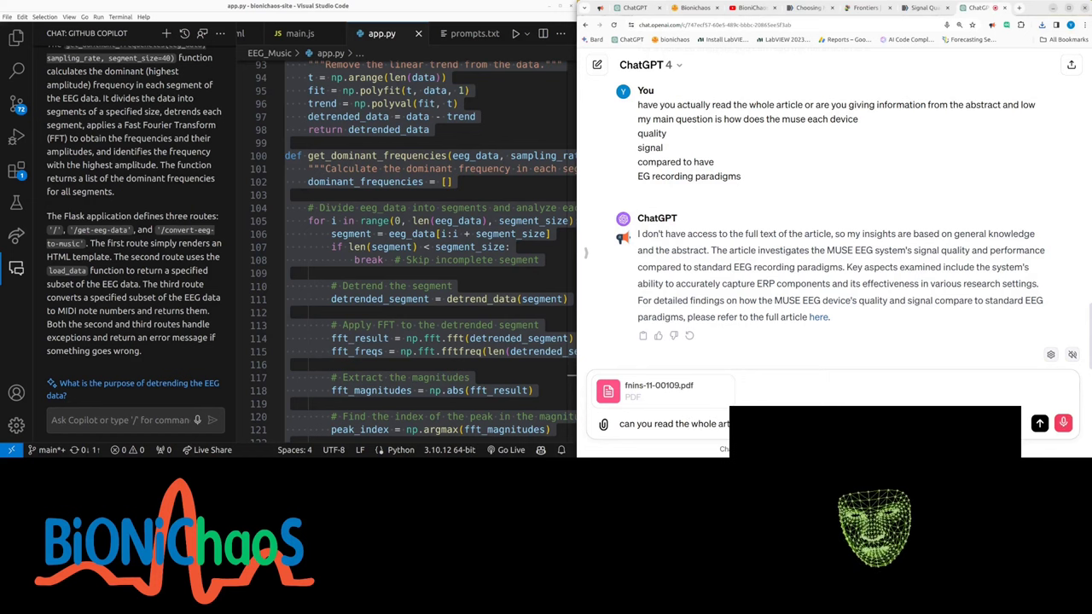
pyautogui.write('for')
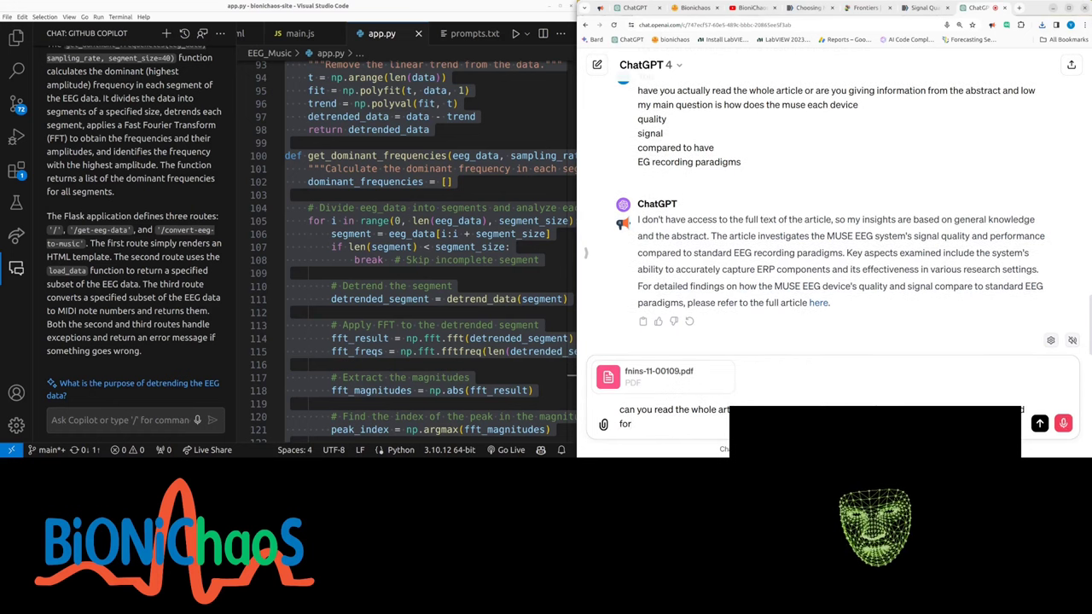
pyautogui.write(' this article is a')
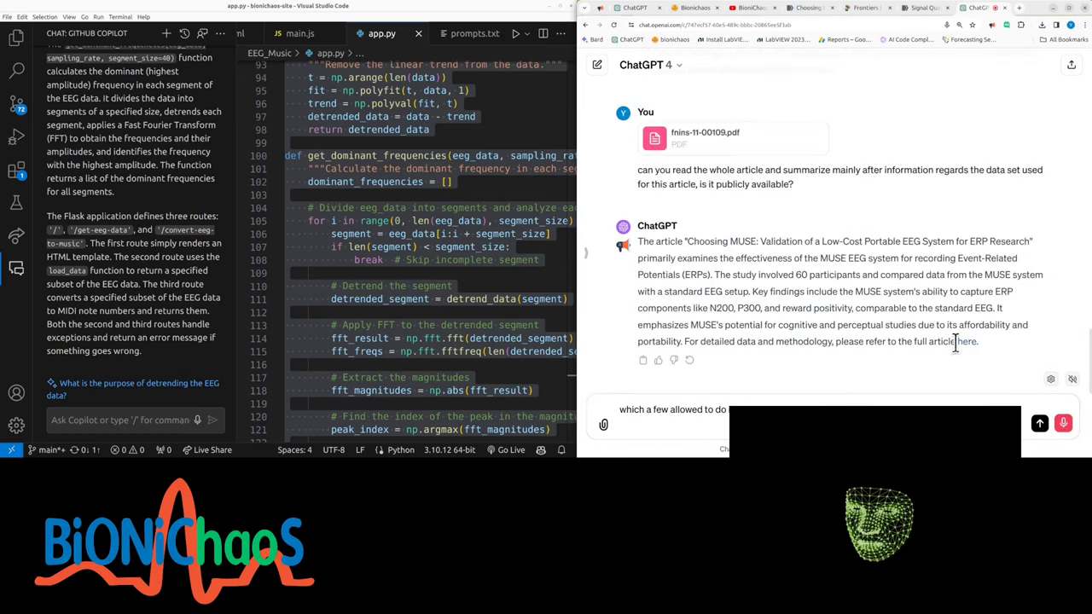
pyautogui.write('keeping it the')
pyautogui.moveTo(953, 342); pyautogui.dragTo(634, 246)
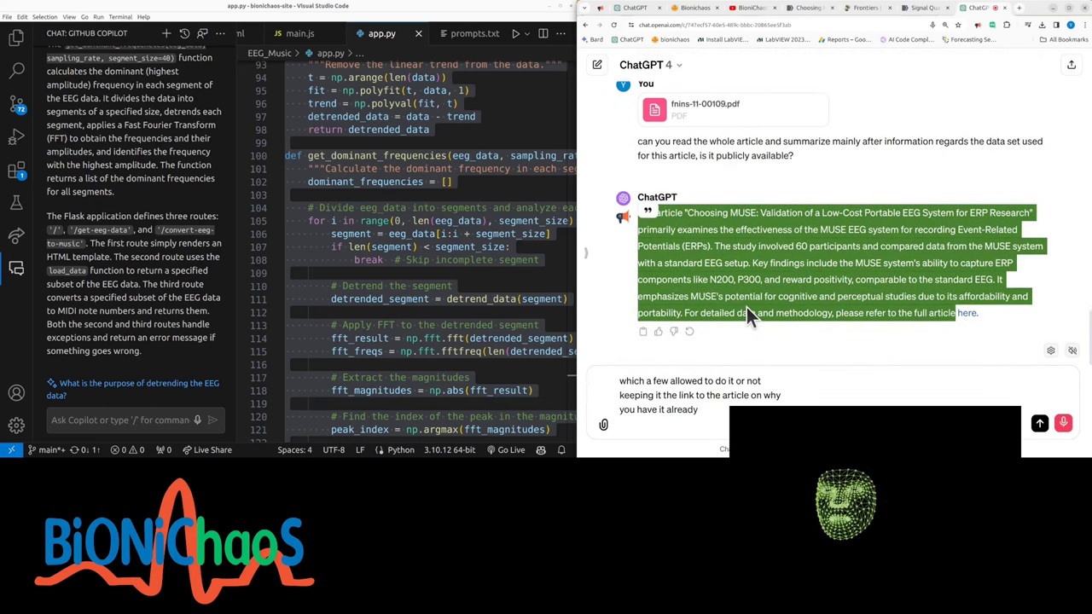
pyautogui.click(710, 418)
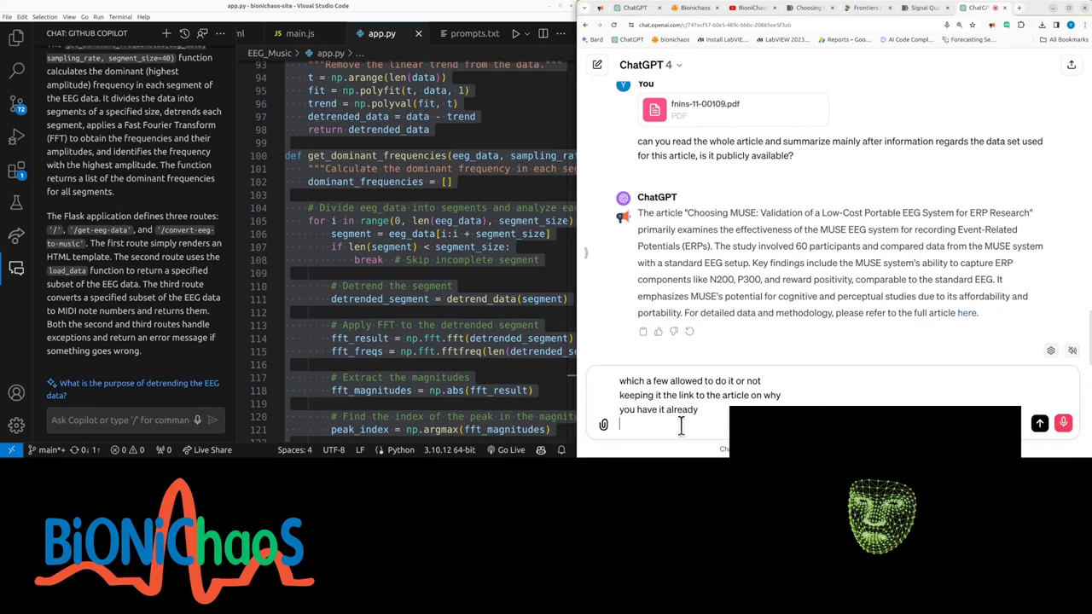
pyautogui.moveTo(680, 426); pyautogui.dragTo(554, 350)
pyautogui.press('BackSpace')
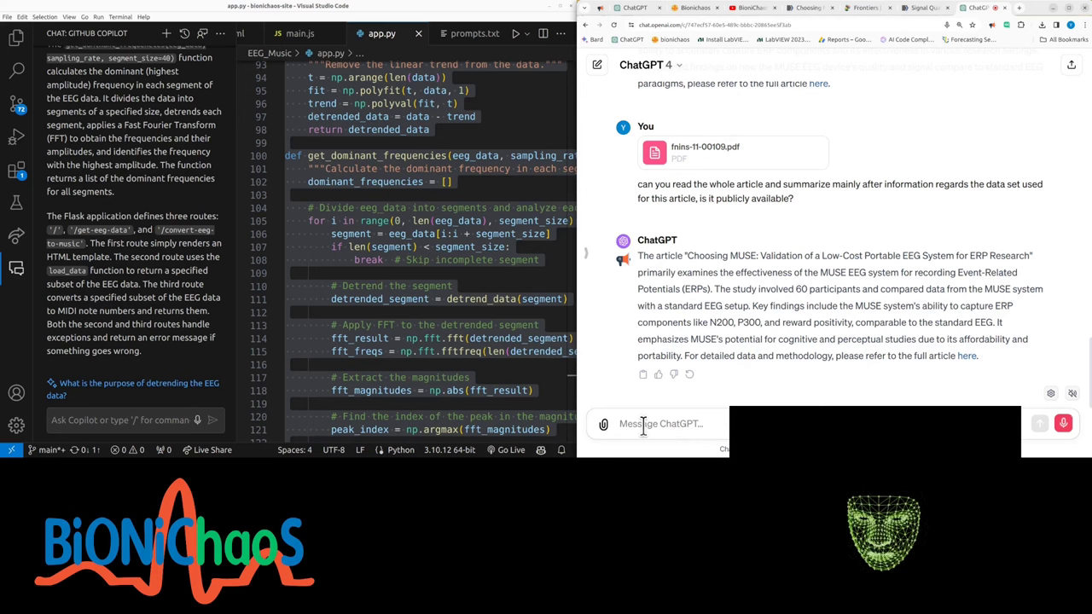
# - Ask "did you read the whole article" and "is that data set used in this study publicly available"
pyautogui.write('did you read')
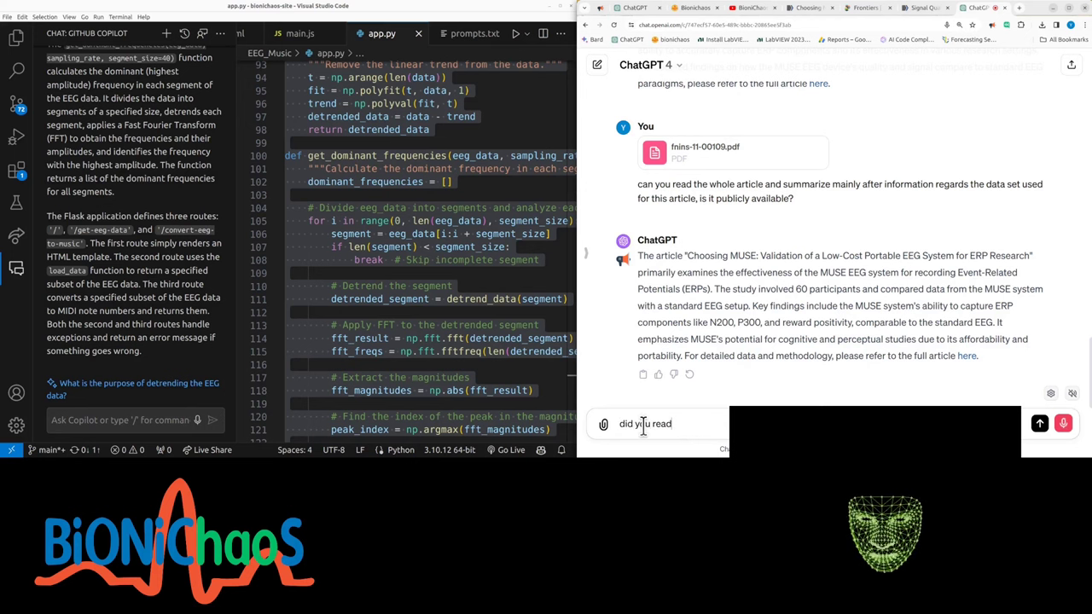
pyautogui.write(' the whole art')
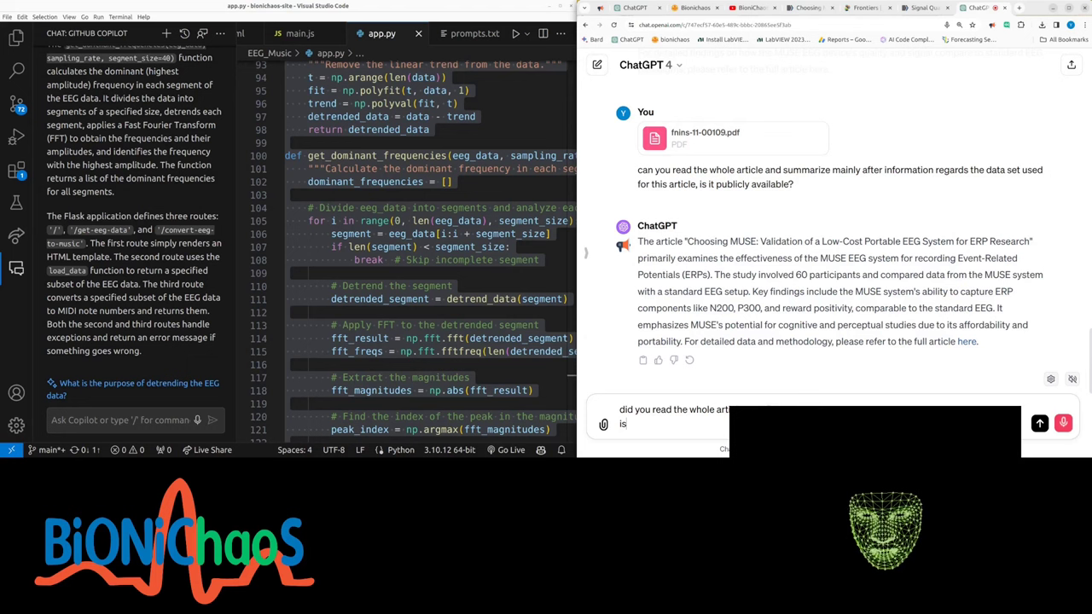
pyautogui.write(' is that data set used in this')
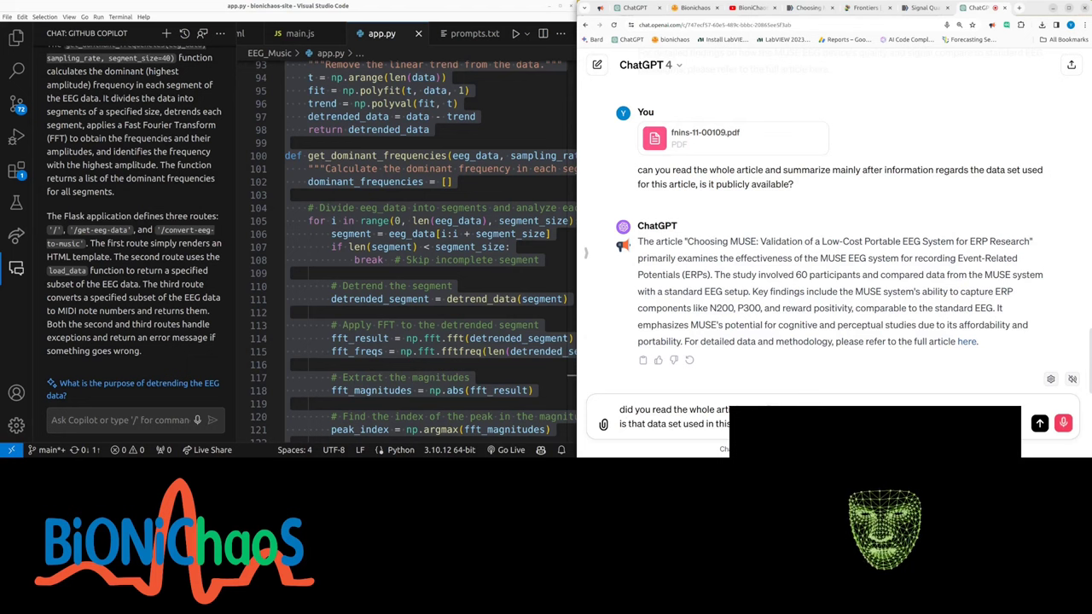
pyautogui.press('Return')
pyautogui.write('treading it again')
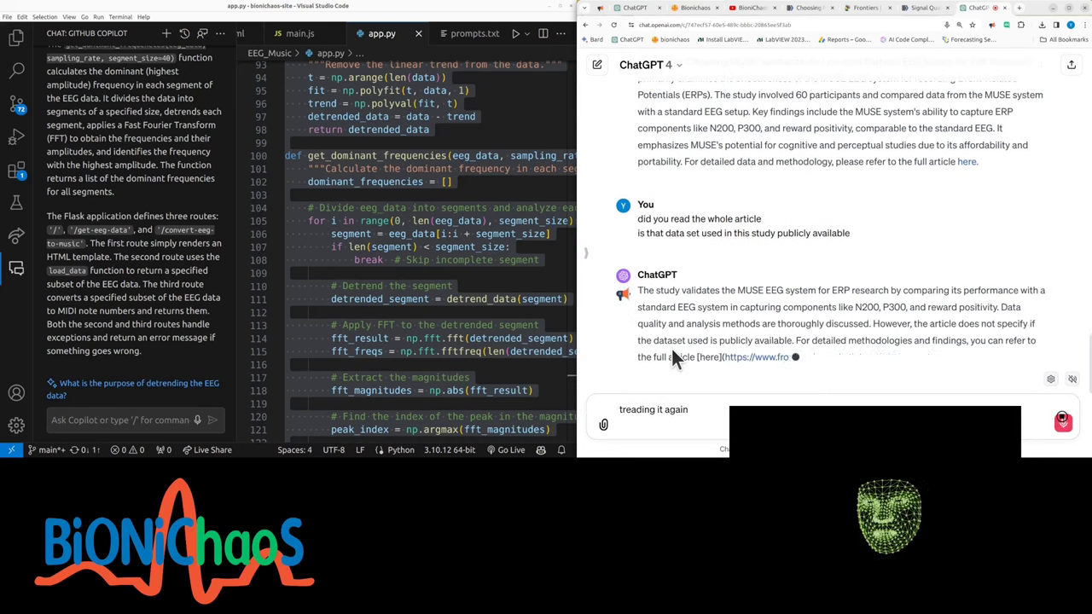
pyautogui.hotkey('shift', 'Return')
pyautogui.write('obviously this')
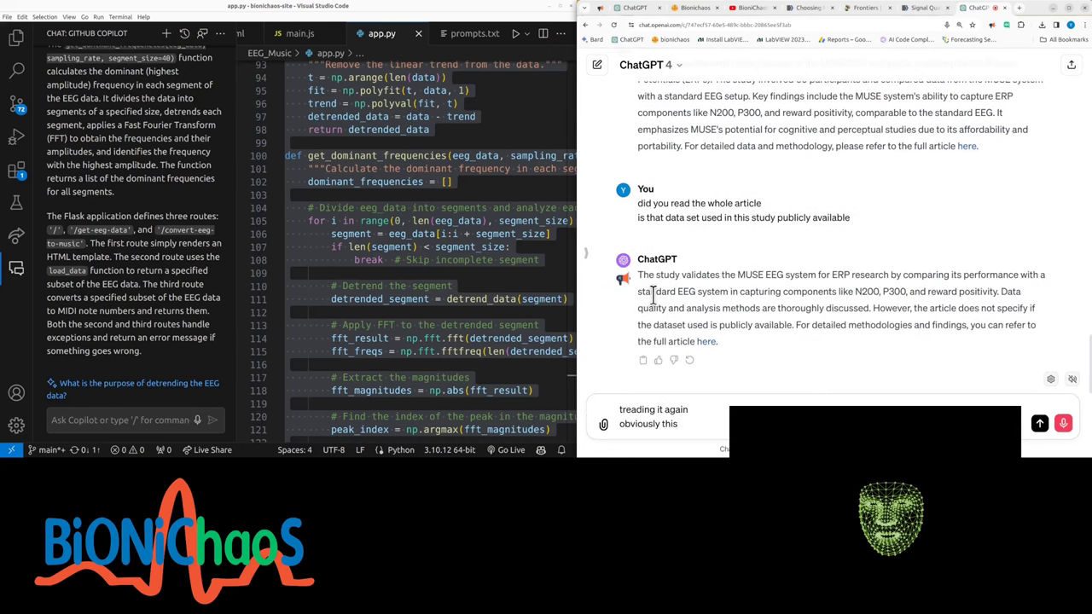
pyautogui.write(' would be di')
pyautogui.hotkey('shift', 'Return')
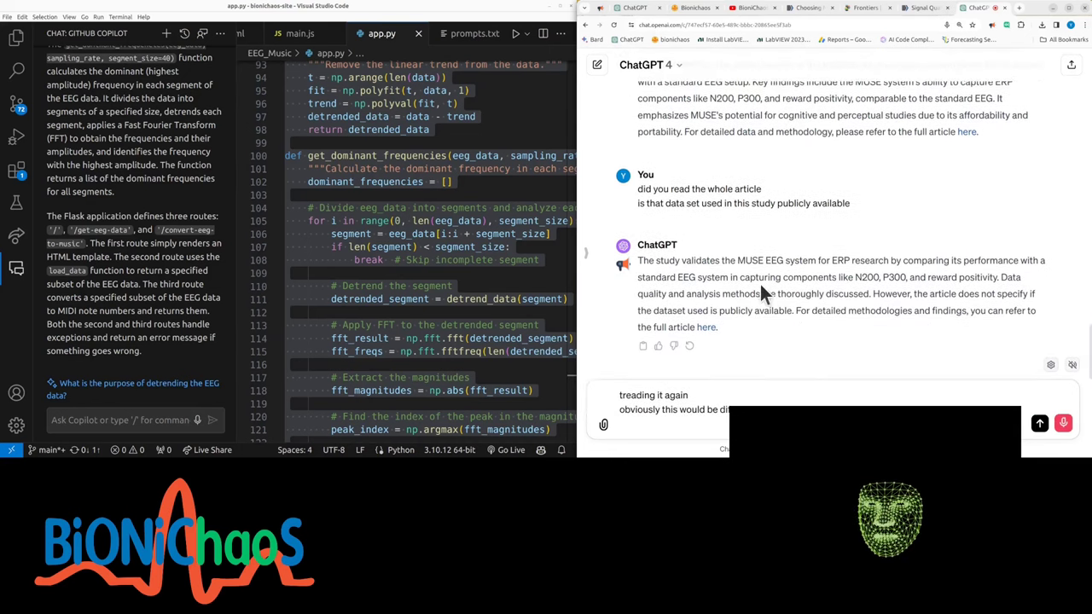
pyautogui.write('uploading the actual text i')
pyautogui.hotkey('shift', 'Return')
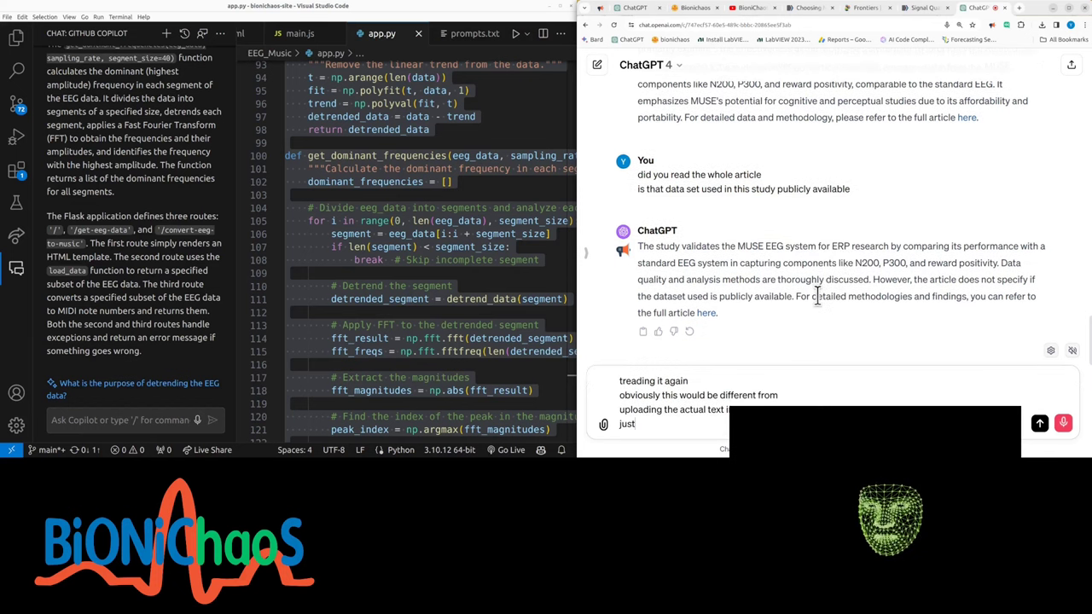
pyautogui.write('just try to work with the PD')
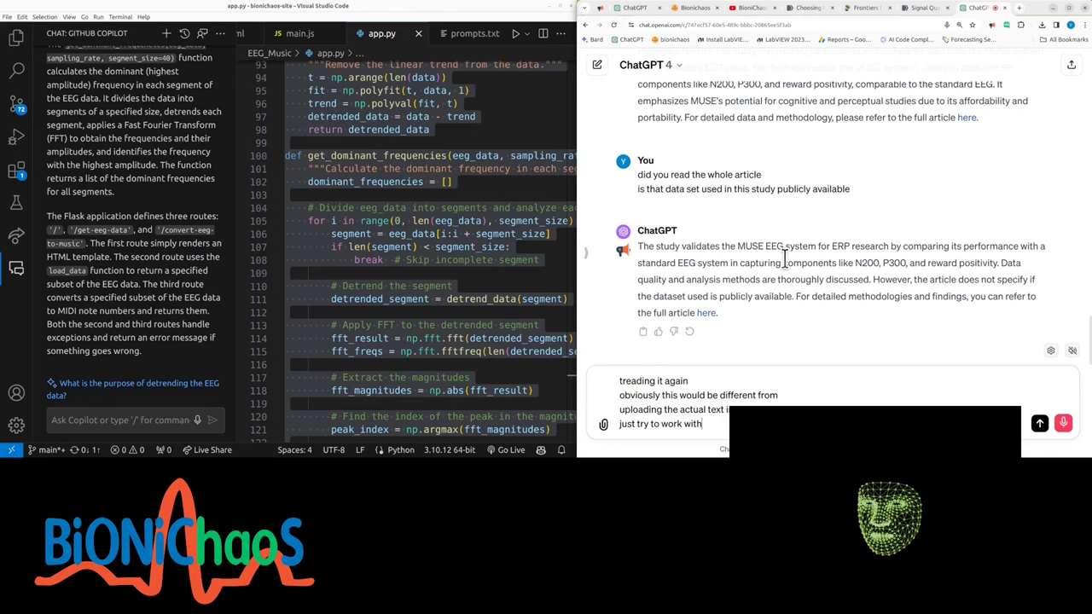
pyautogui.hotkey('shift', 'Return')
pyautogui.write("difficult doesn't specify do")
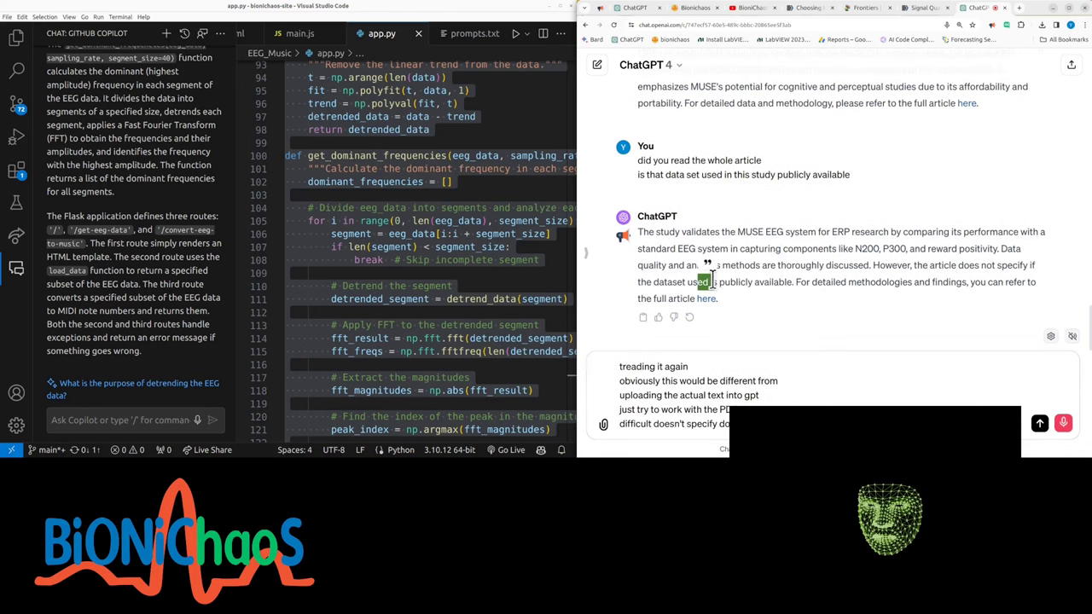
pyautogui.hotkey('ctrl', 'a')
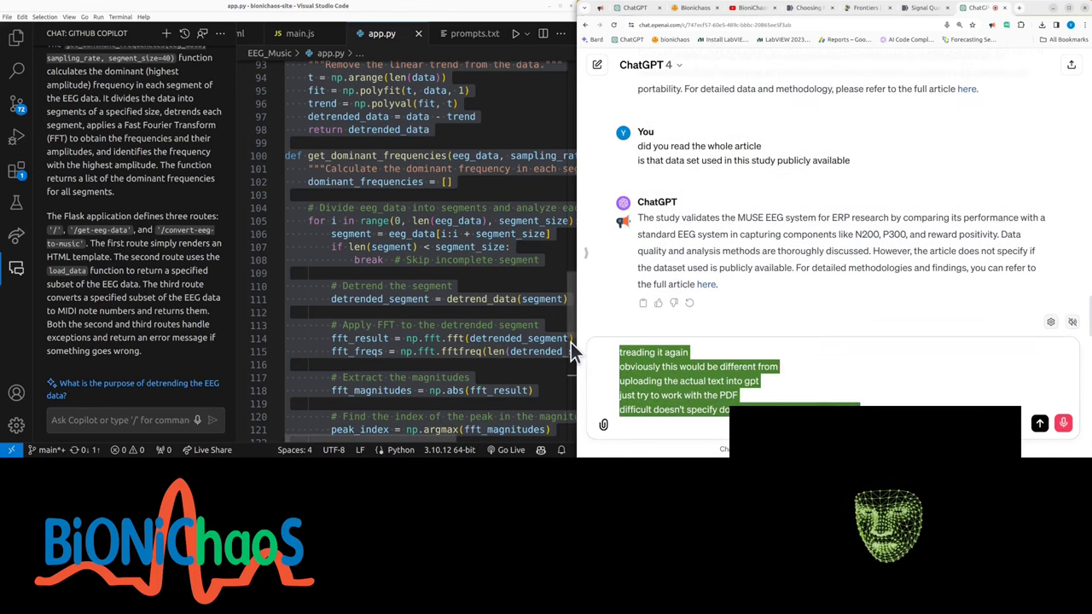
pyautogui.write('can still')
pyautogui.hotkey('ctrl', 'a')
pyautogui.press('BackSpace')
# - Ask ChatGPT "how was the data collected" and "what they multiple devices compared"
pyautogui.write('how was')
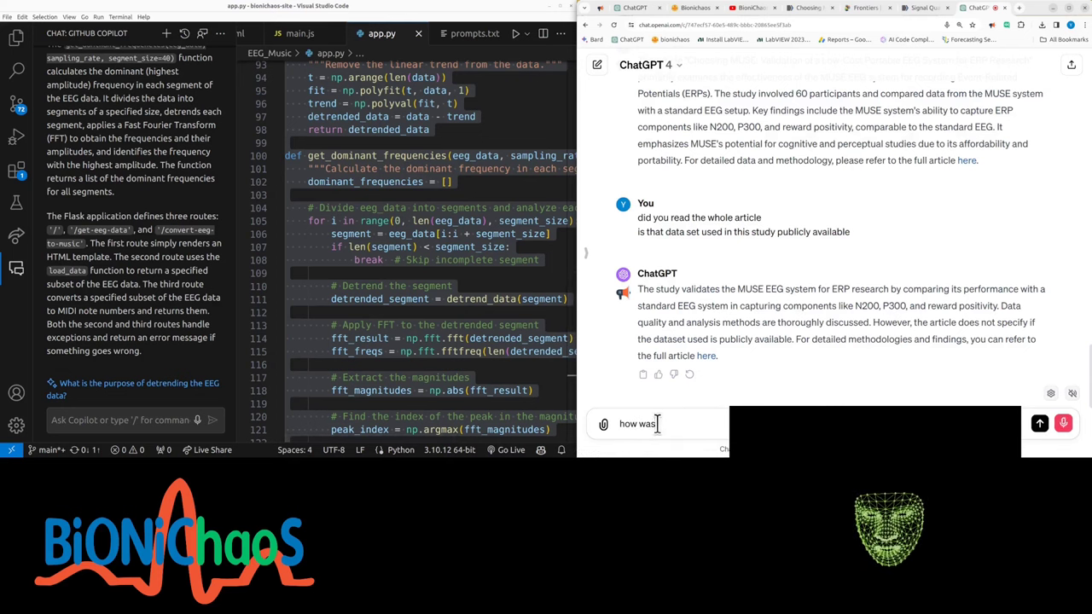
pyautogui.write(' the data collected')
pyautogui.hotkey('shift', 'Return')
pyautogui.write('what they multiple')
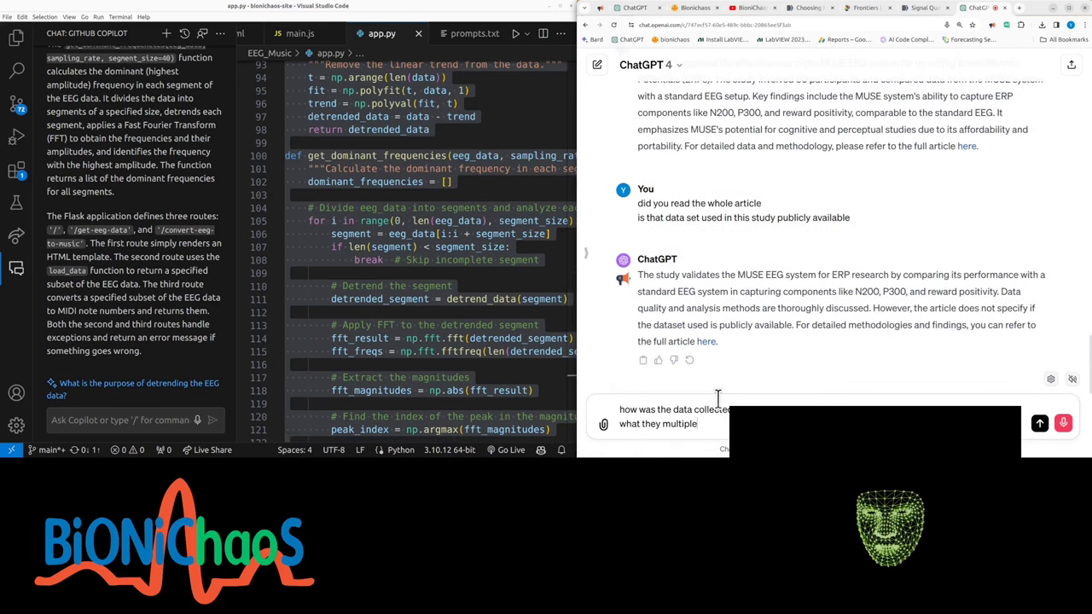
pyautogui.write(' devices compared')
pyautogui.press('Return')
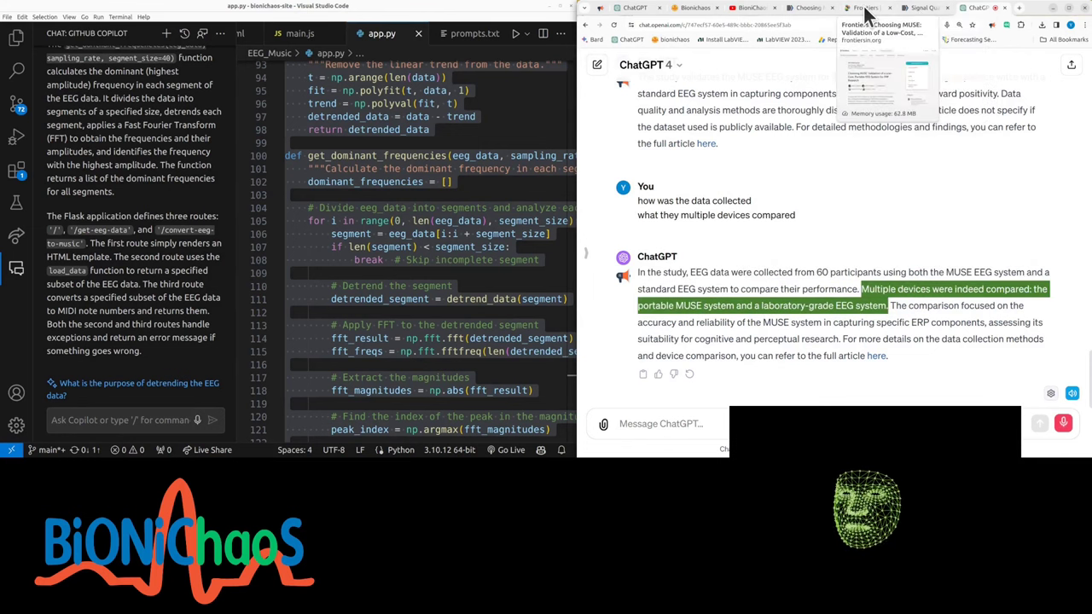
# - Move the Frontiers "Choosing MUSE" article into its own window beside ChatGPT and accept the site's cookies
pyautogui.moveTo(865, 12); pyautogui.dragTo(0, 30)
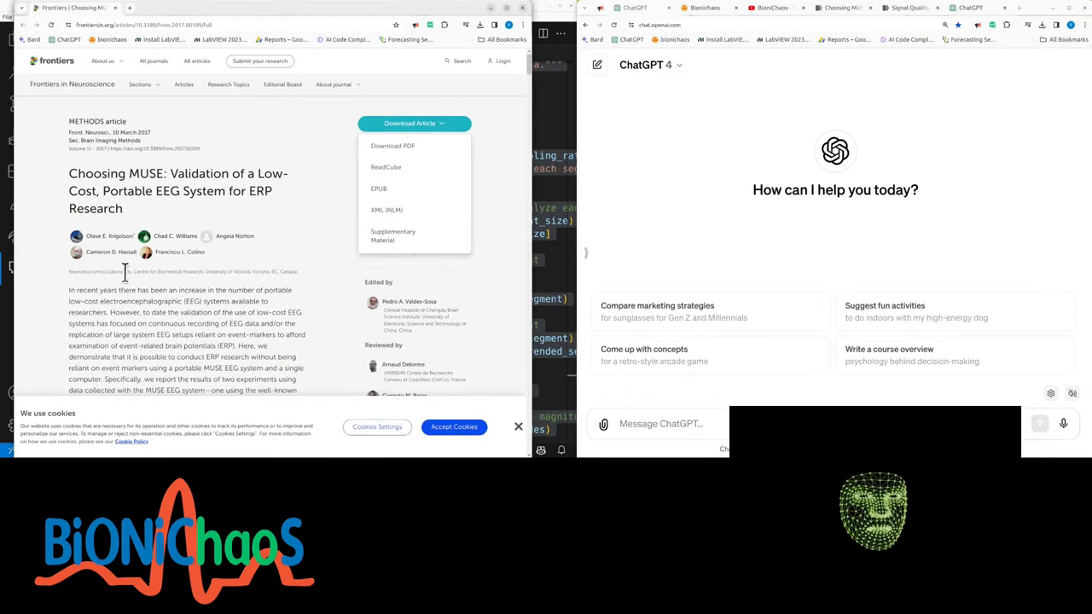
pyautogui.scroll(-10, 132, 262)
pyautogui.scroll(-15, 151, 260)
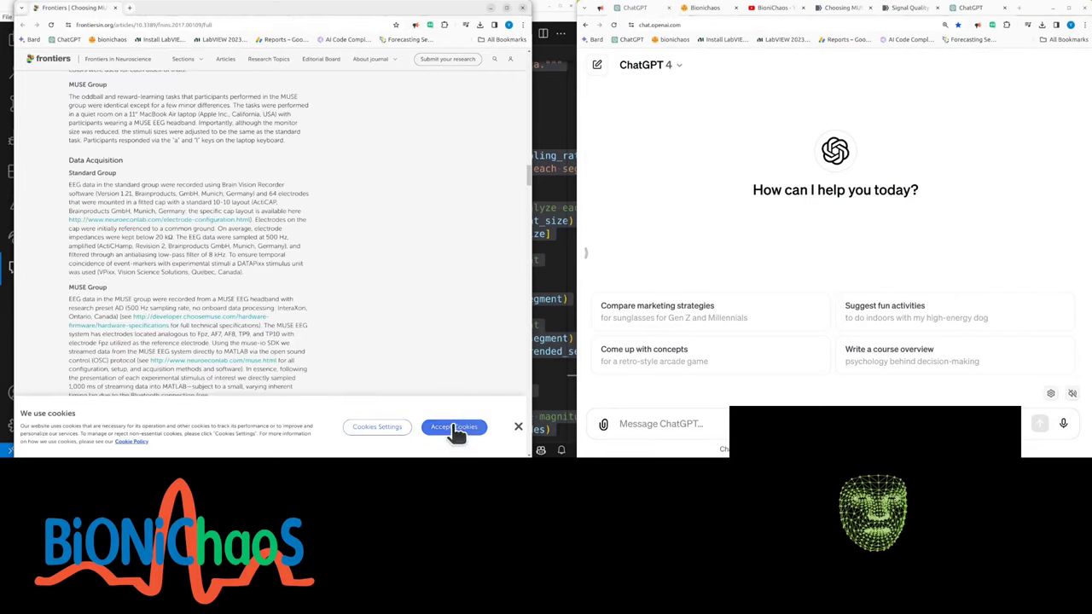
pyautogui.click(453, 426)
# - Enlarge the article page to 175% and look through it from the Data Processing section to Figures 4 and 5
pyautogui.scroll(-5, 282, 267)
pyautogui.hotkey('ctrl', '+')
pyautogui.hotkey('ctrl', '+')
pyautogui.hotkey('ctrl', '+')
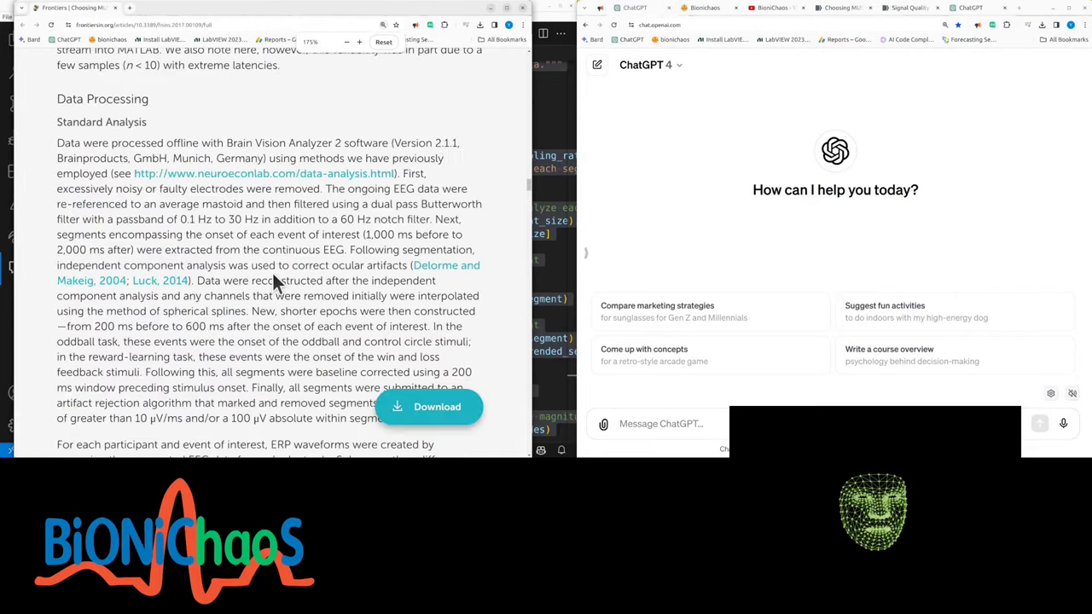
pyautogui.scroll(-5, 272, 270)
pyautogui.scroll(-6, 273, 271)
pyautogui.scroll(-3, 275, 271)
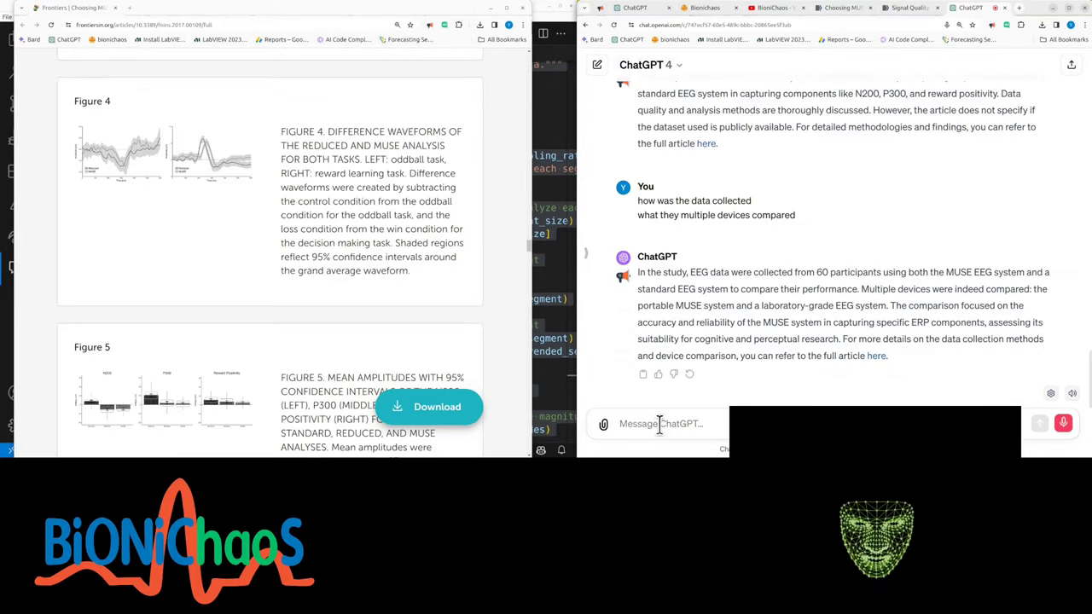
# - Ask ChatGPT to read the whole article, not refer to the link anymore, and explain the figures, particularly figures 2 to 4
pyautogui.write('I would like')
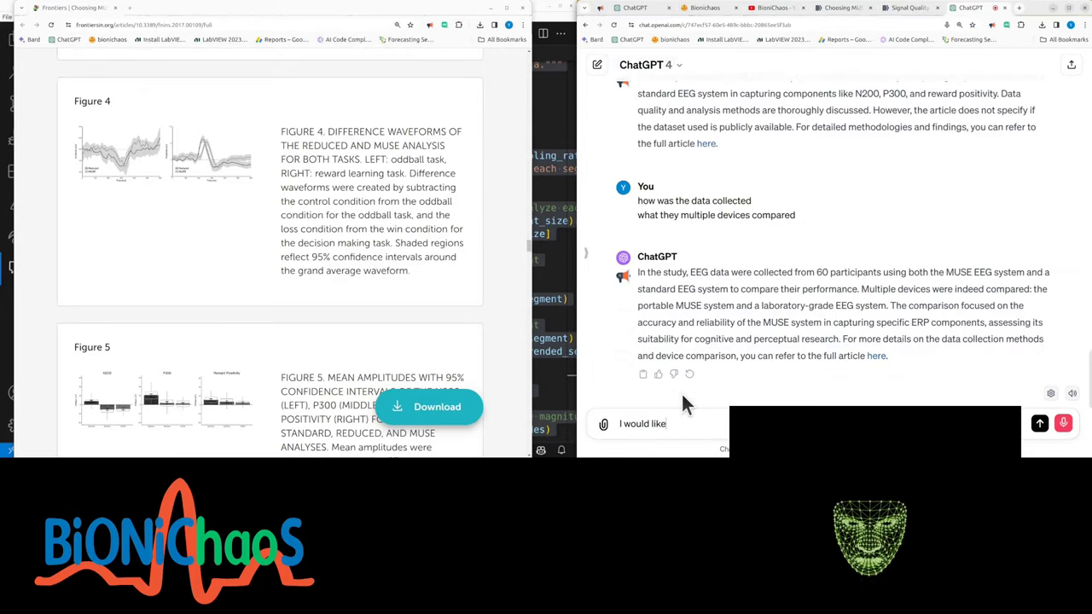
pyautogui.write(' you to read the')
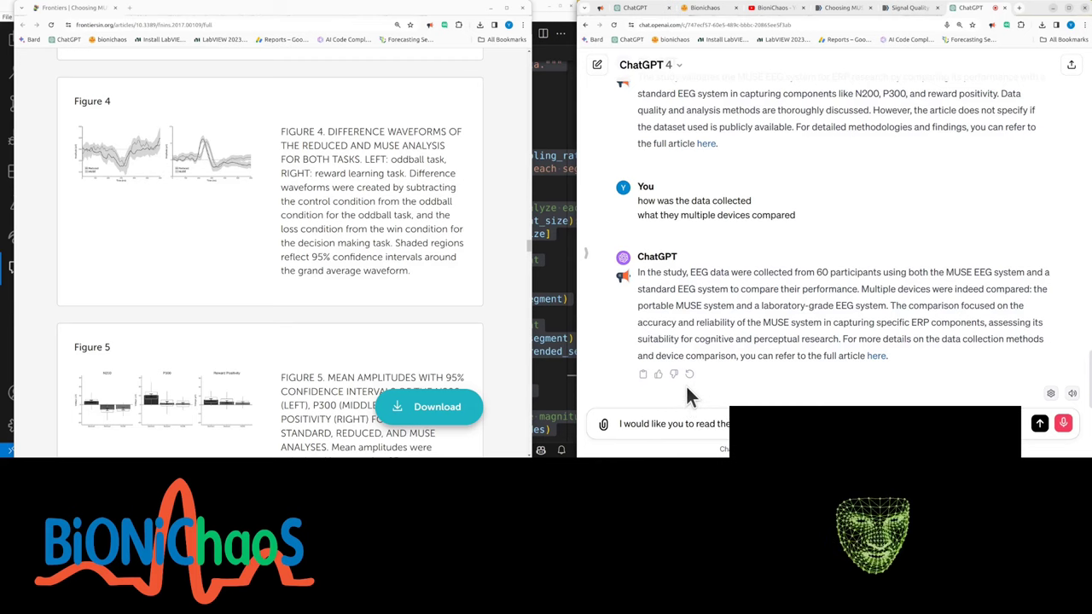
pyautogui.write(' full article')
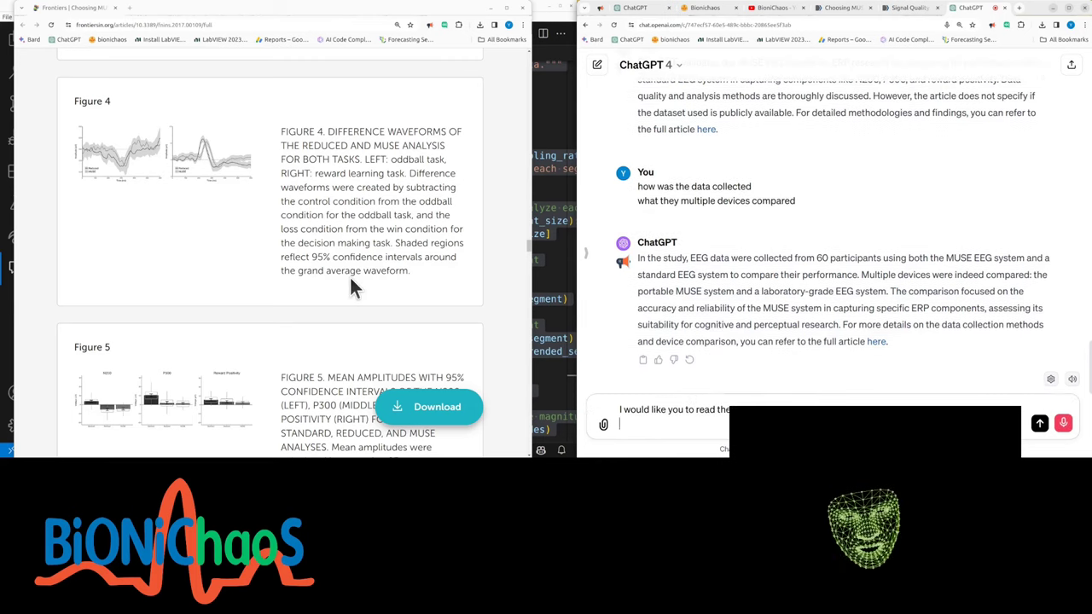
pyautogui.write('could you explain')
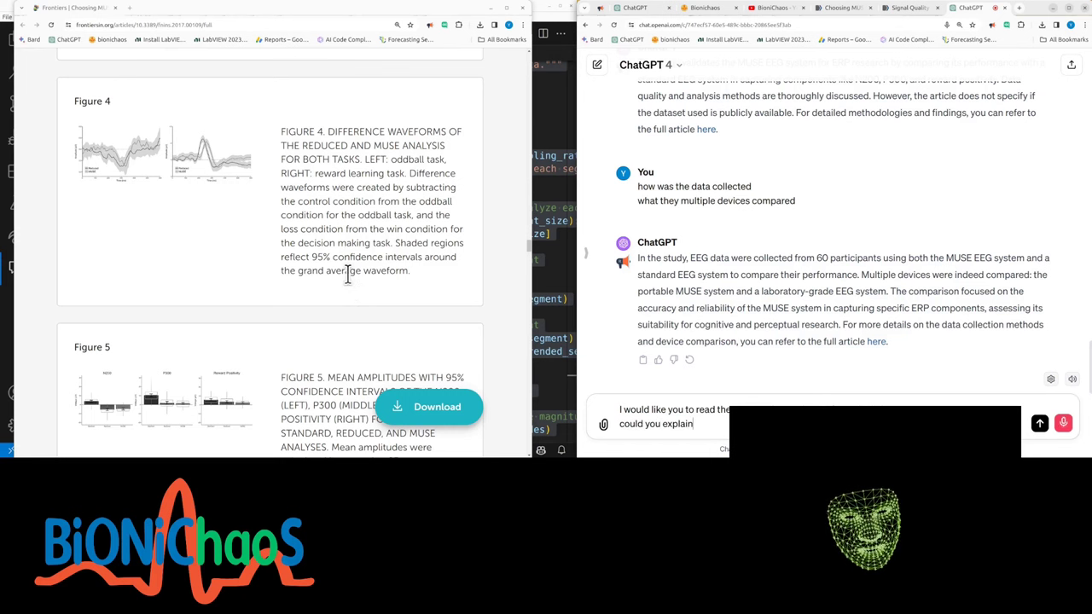
pyautogui.write(' the figur')
pyautogui.hotkey('shift', 'Return')
pyautogui.scroll(5, 324, 271)
pyautogui.scroll(-5, 306, 271)
pyautogui.write('but')
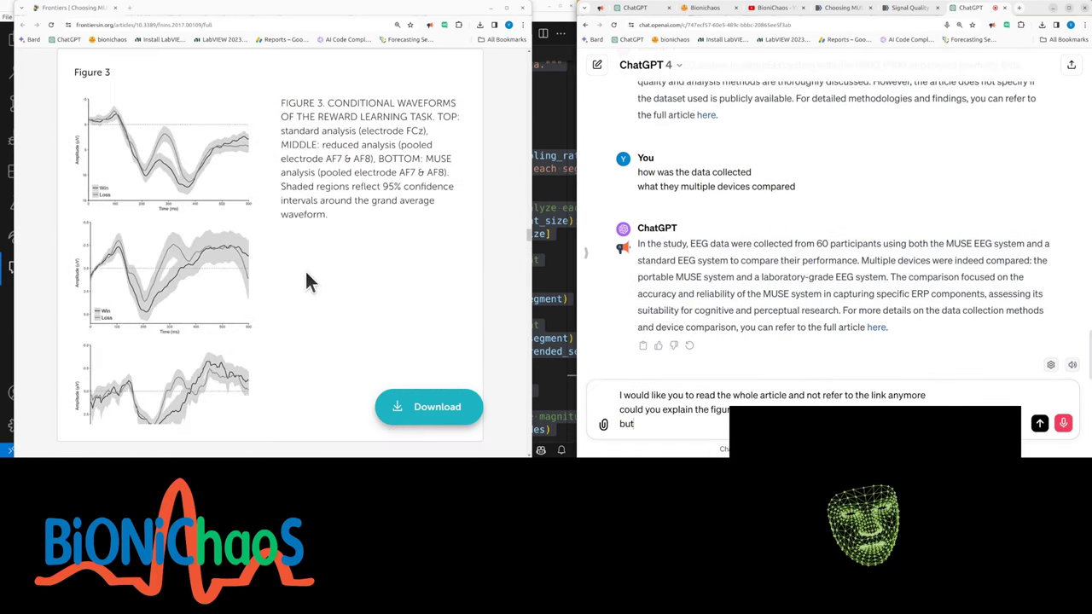
pyautogui.write(' particularly figures 2 to 4')
pyautogui.press('Return')
# - Examine the article's Figures 2 to 4 and its MUSE Analysis and Data Analysis text, highlighting the Figure 2 caption from "standard analysis" onward
pyautogui.write("it doesn't seem to have I'm pretty sure I didn't read the whole article")
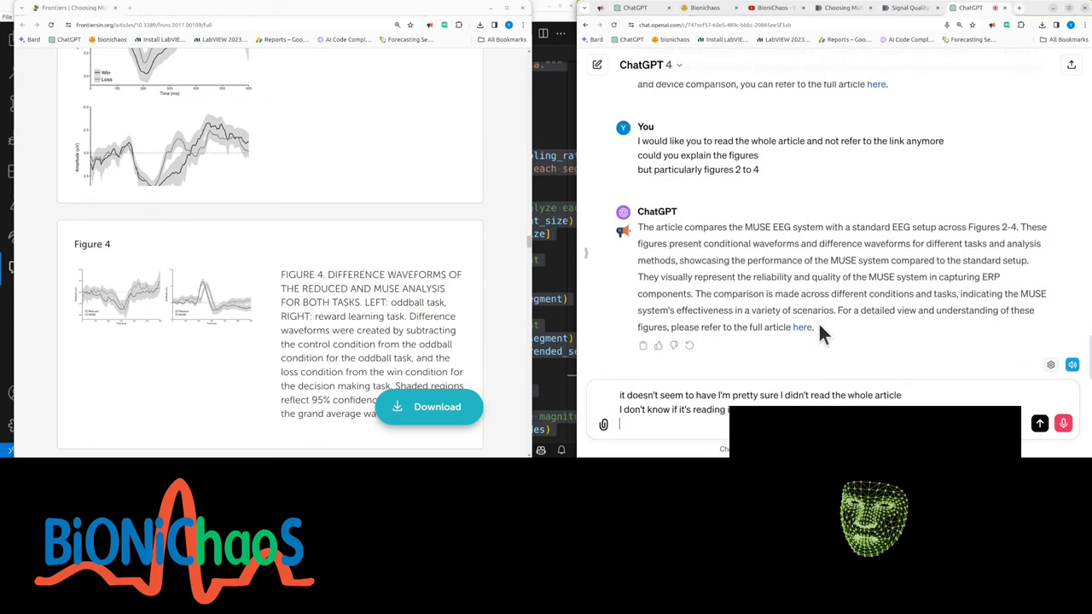
pyautogui.scroll(3, 265, 237)
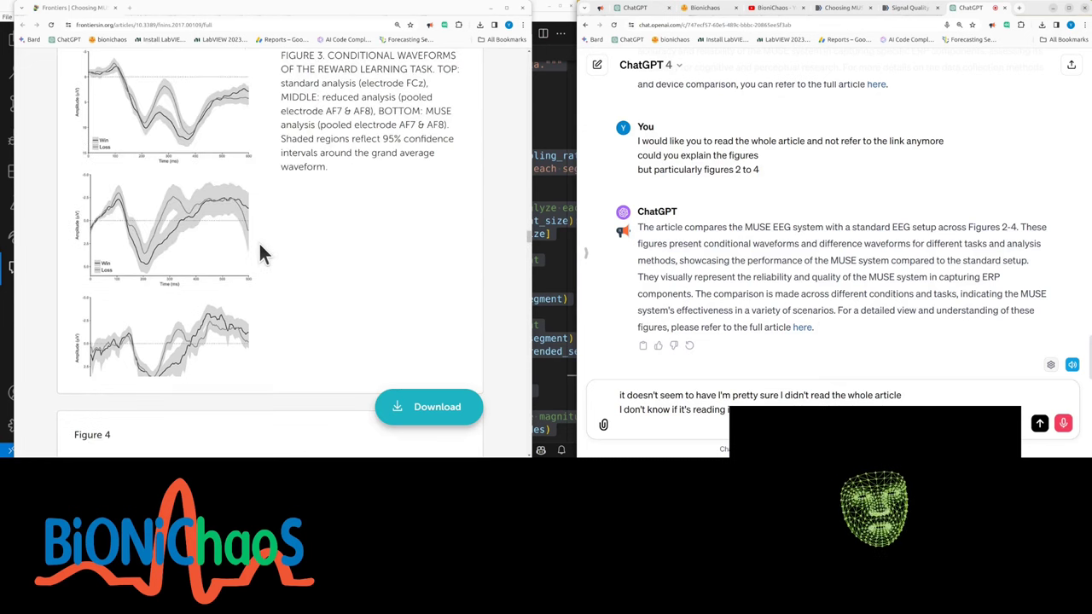
pyautogui.scroll(4, 259, 242)
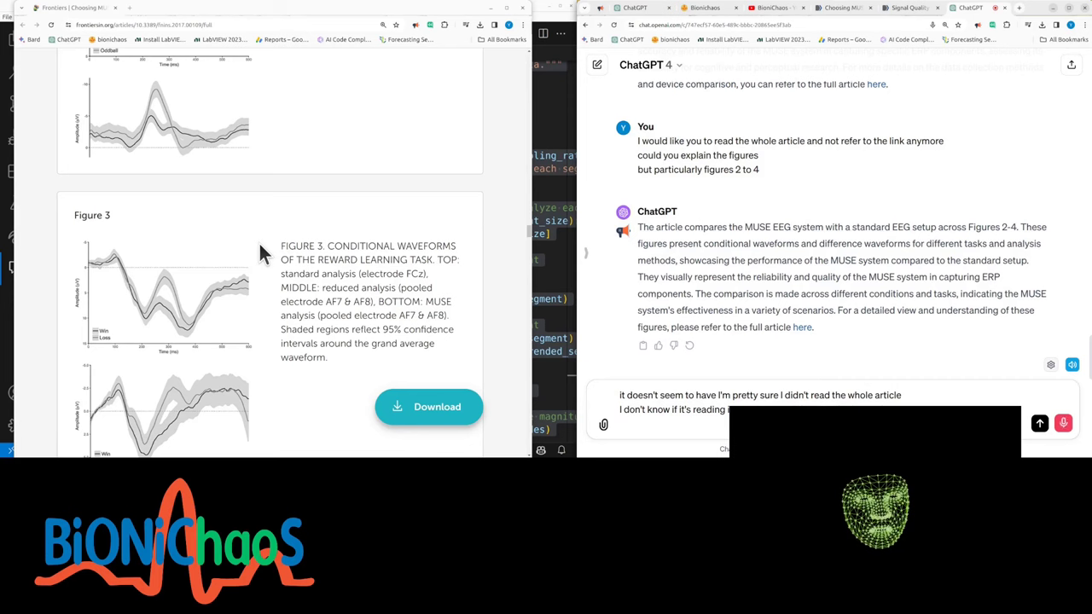
pyautogui.scroll(3, 260, 245)
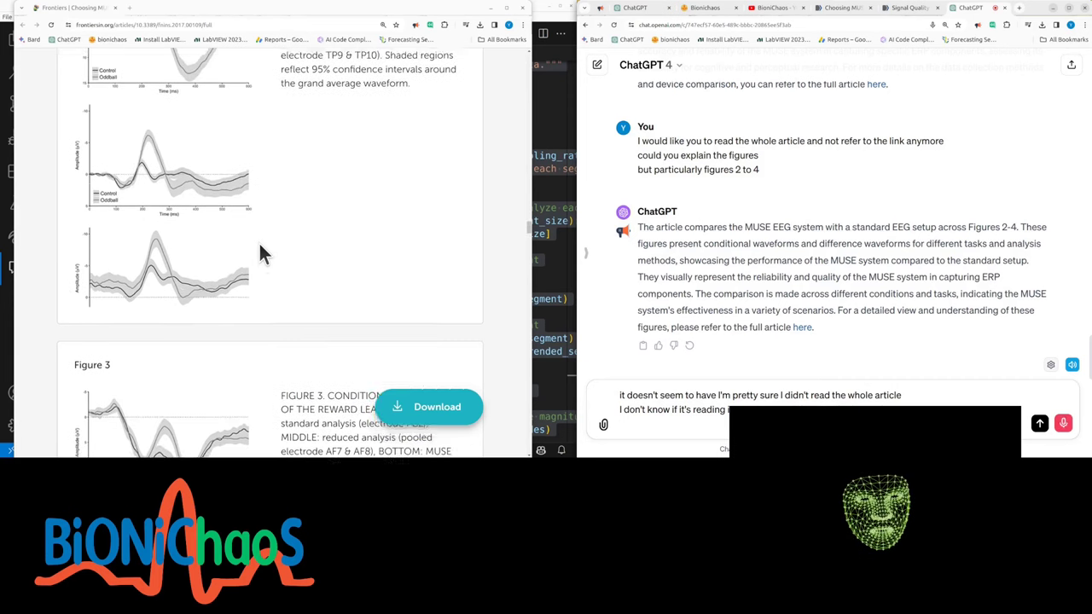
pyautogui.scroll(3, 260, 247)
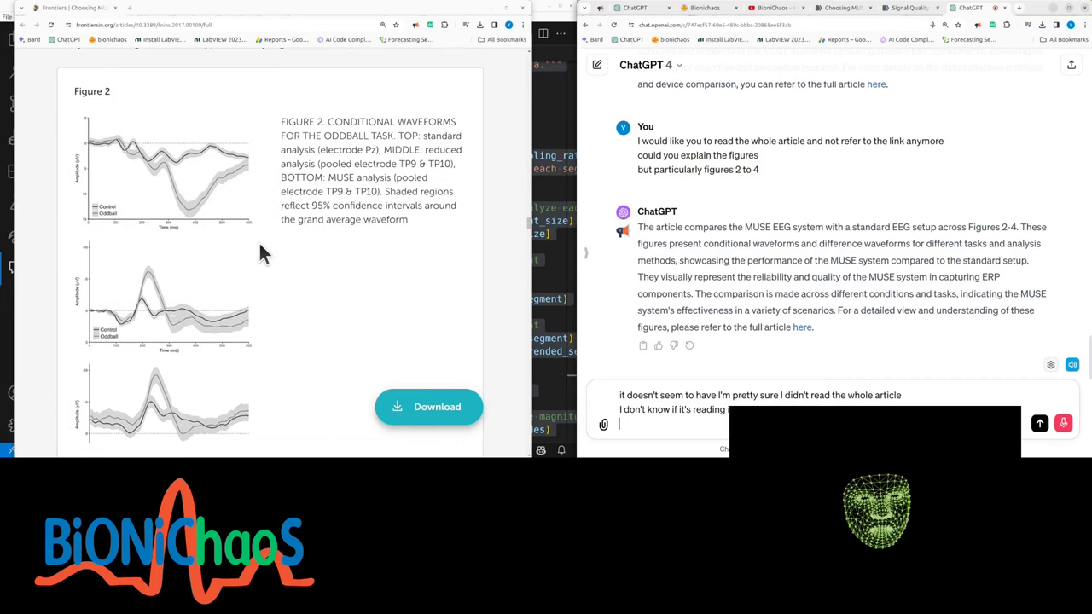
pyautogui.scroll(8, 258, 245)
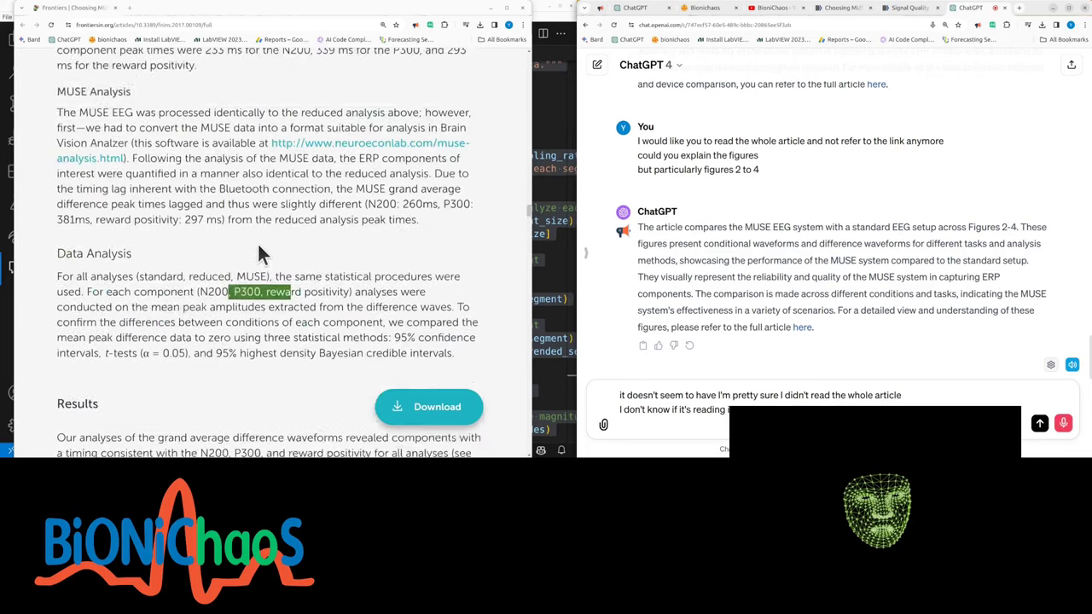
pyautogui.scroll(-6, 258, 244)
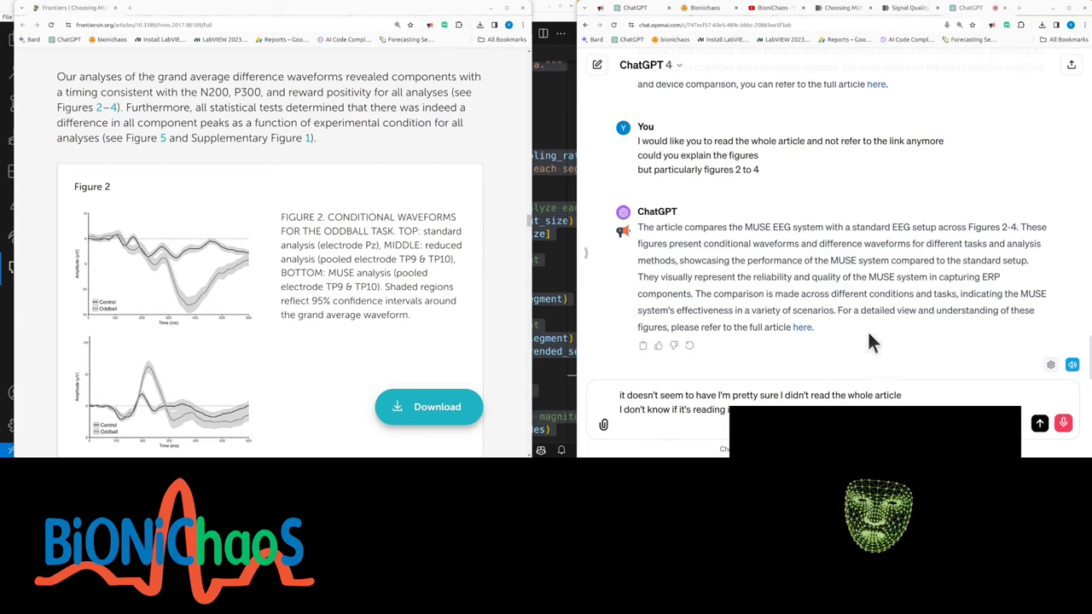
pyautogui.moveTo(423, 231); pyautogui.dragTo(411, 314)
# - Ask ChatGPT "again without referencing the article in the link online link could you explain the details of figure number 2"
pyautogui.write('again')
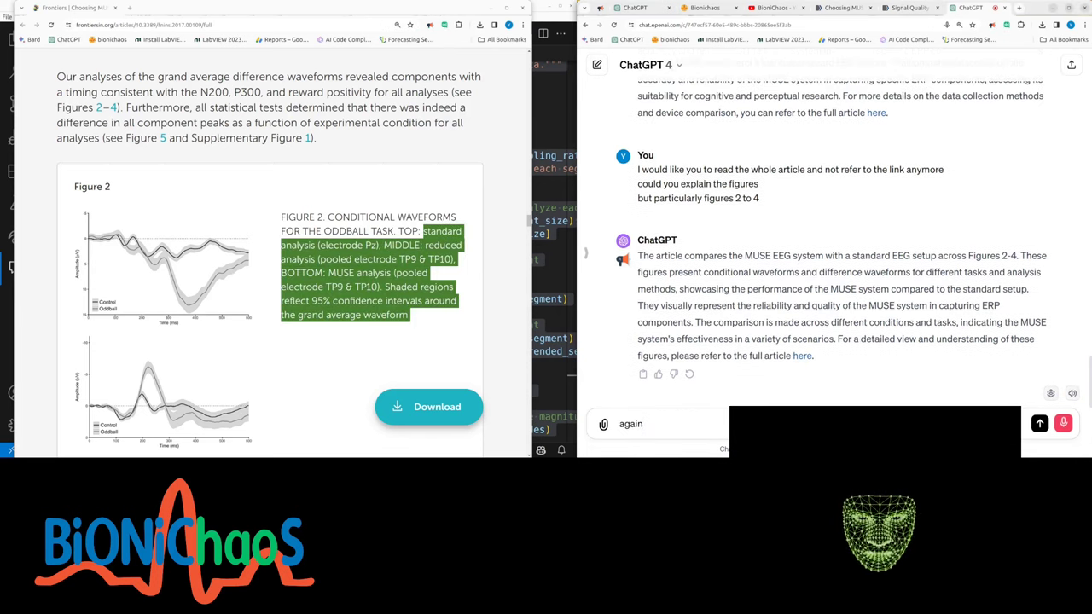
pyautogui.write(' without referencing')
pyautogui.hotkey('shift', 'Return')
pyautogui.write('the')
pyautogui.hotkey('shift', 'Return')
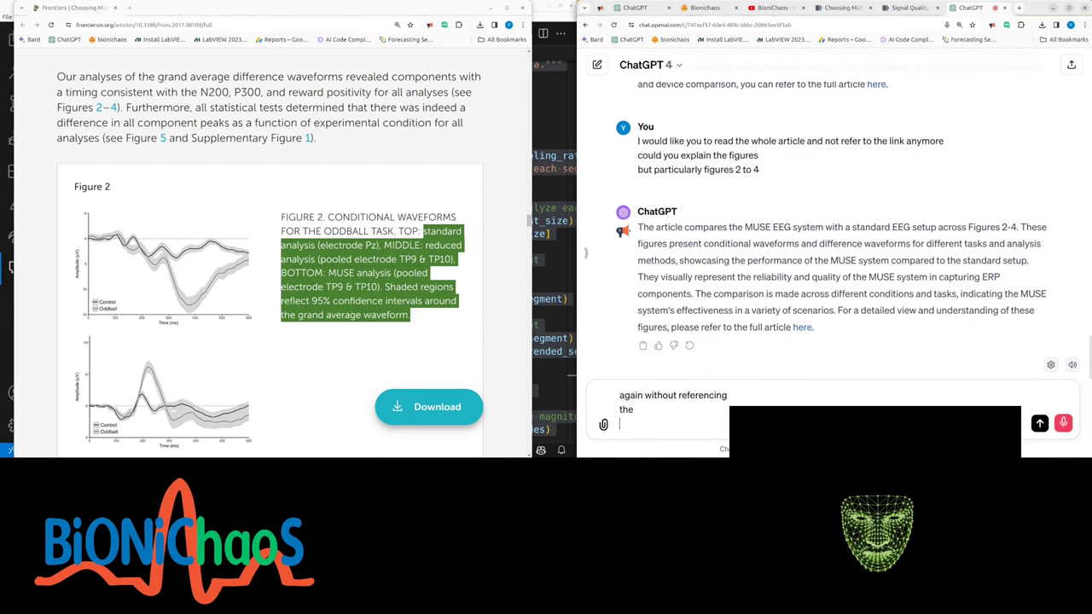
pyautogui.write('article in the link')
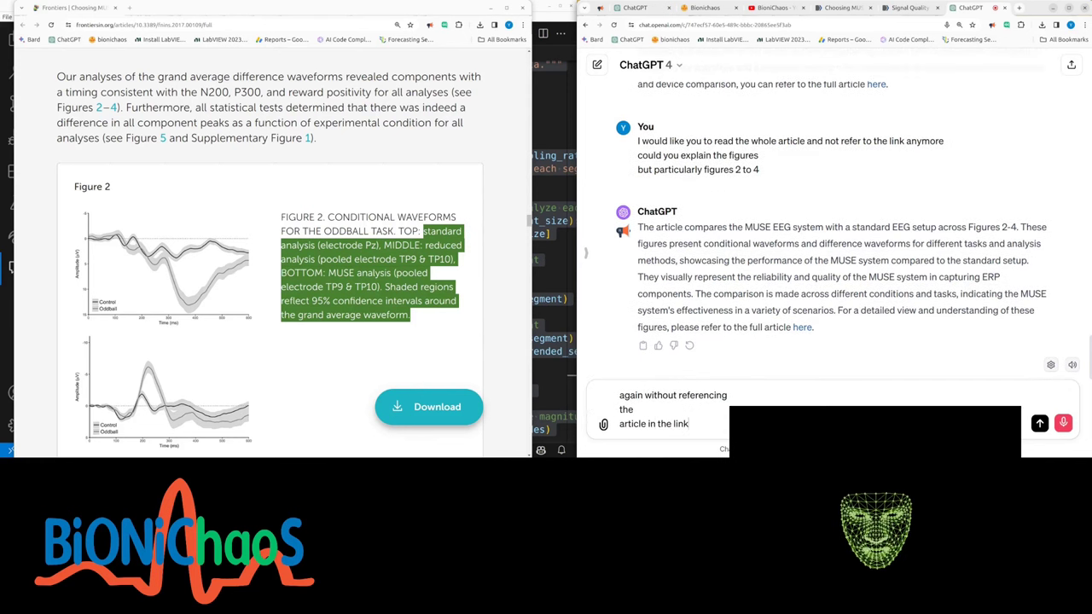
pyautogui.write(' online link')
pyautogui.hotkey('shift', 'Return')
pyautogui.write('could you')
pyautogui.hotkey('shift', 'Return')
pyautogui.write('explain the details of')
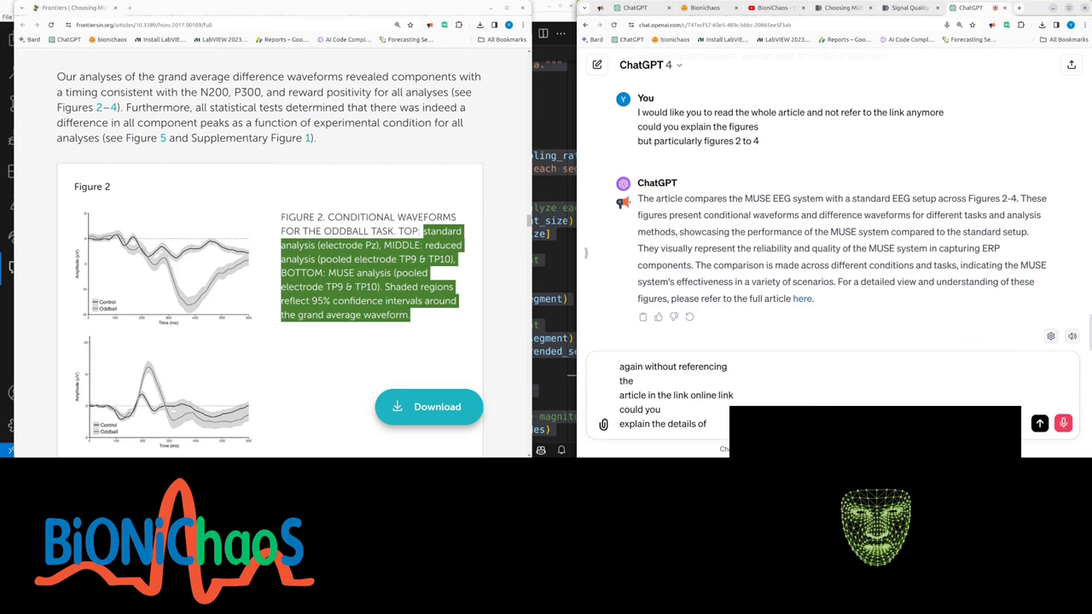
pyautogui.write(' figure number 2')
pyautogui.press('Return')
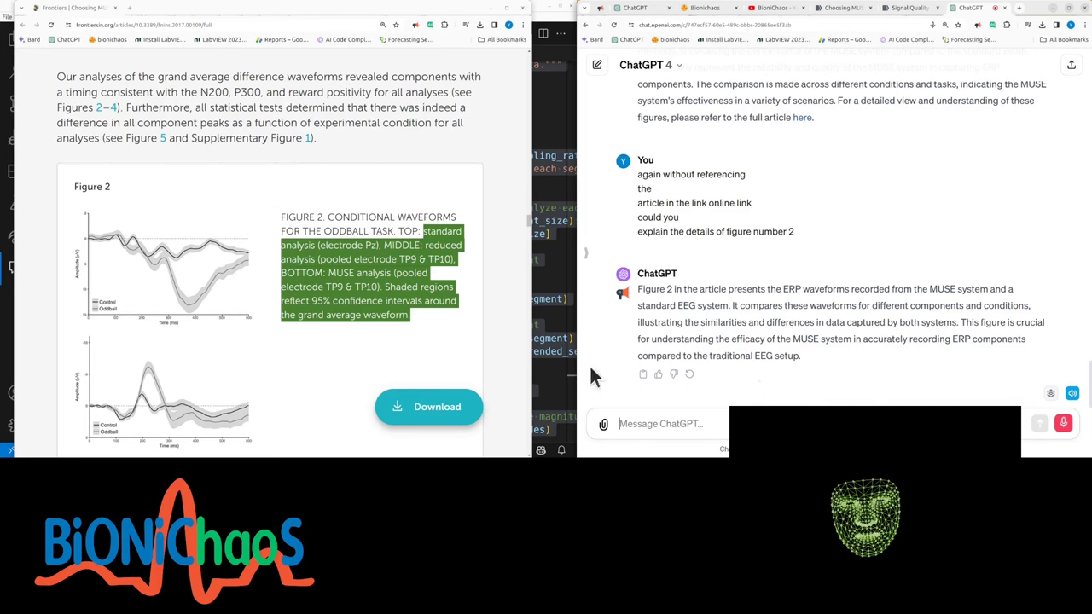
pyautogui.click(377, 249)
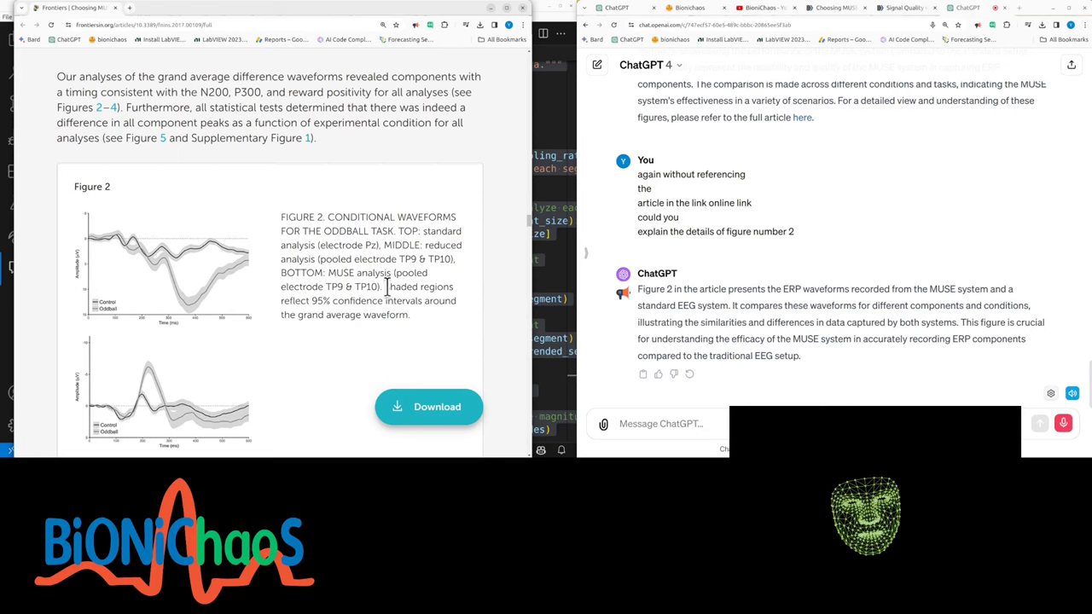
pyautogui.scroll(-3, 256, 256)
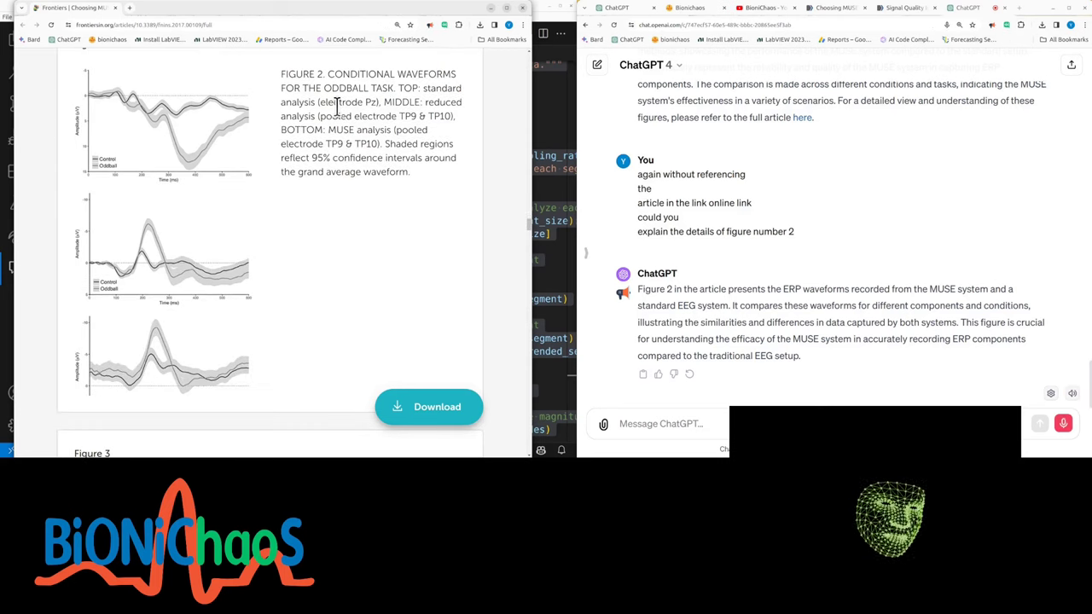
pyautogui.write("it's a really")
pyautogui.write(" bad figure don't think it should be")
pyautogui.press('BackSpace')
pyautogui.press('BackSpace')
pyautogui.press('BackSpace')
pyautogui.write("'ve been labels")
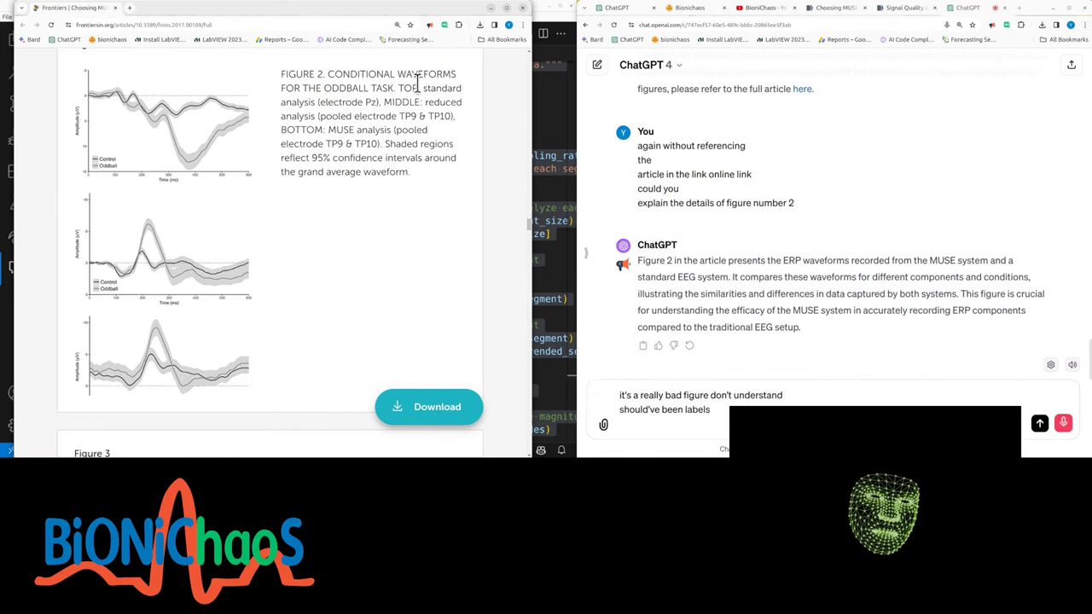
pyautogui.hotkey('shift', 'Return')
pyautogui.write('conditional waveforms sta')
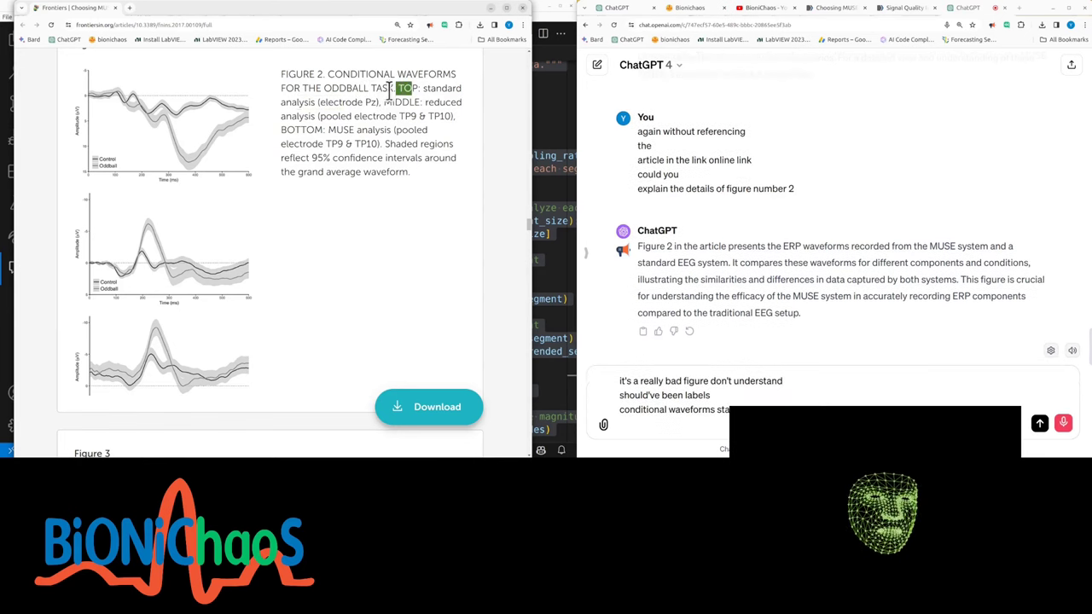
pyautogui.hotkey('shift', 'Return')
pyautogui.write('so')
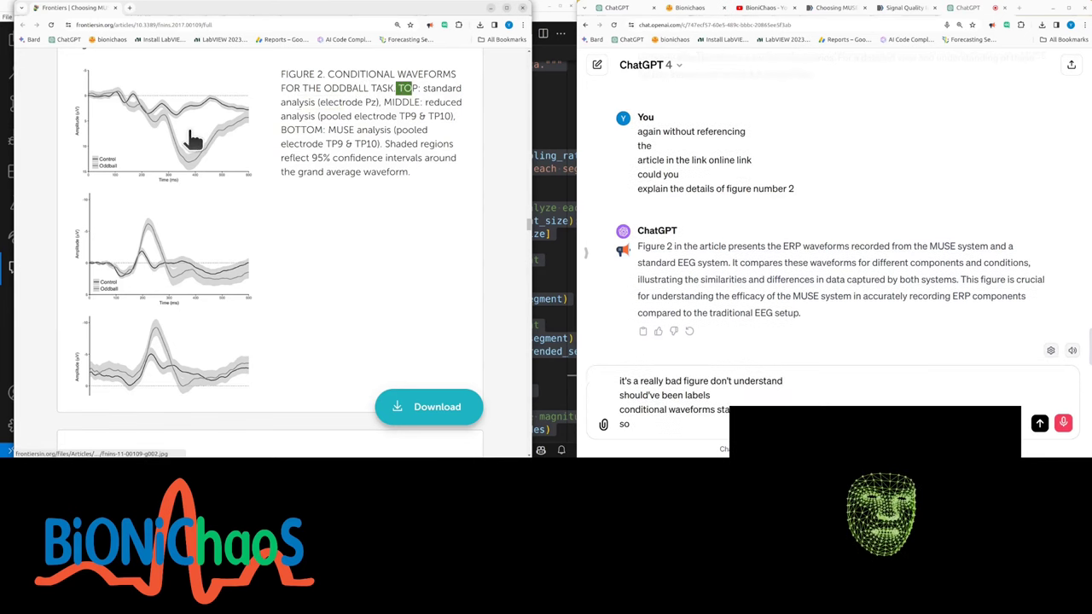
pyautogui.write(' top is the electric piece')
pyautogui.moveTo(283, 116); pyautogui.dragTo(463, 127)
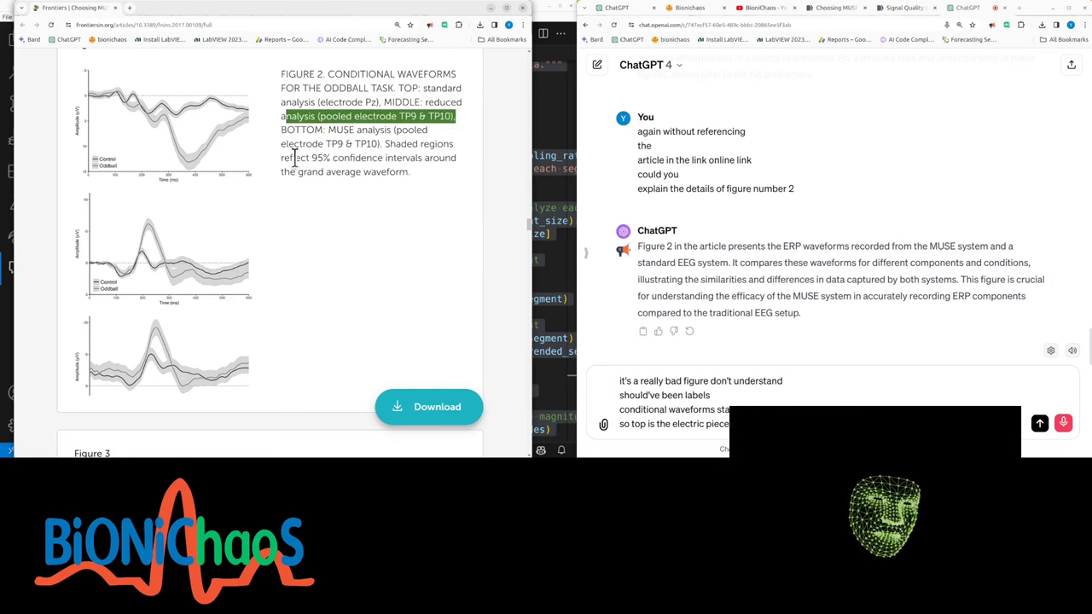
pyautogui.hotkey('shift', 'Return')
pyautogui.write('and bottom')
pyautogui.hotkey('shift', 'Return')
pyautogui.write('is')
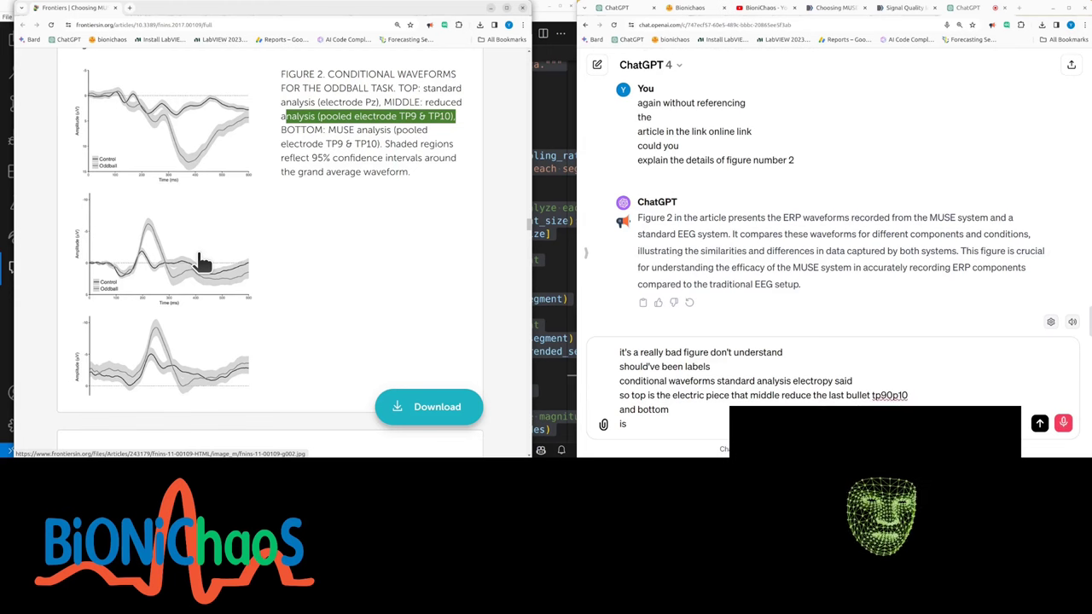
pyautogui.write(' the muse ')
pyautogui.write("yeah let's")
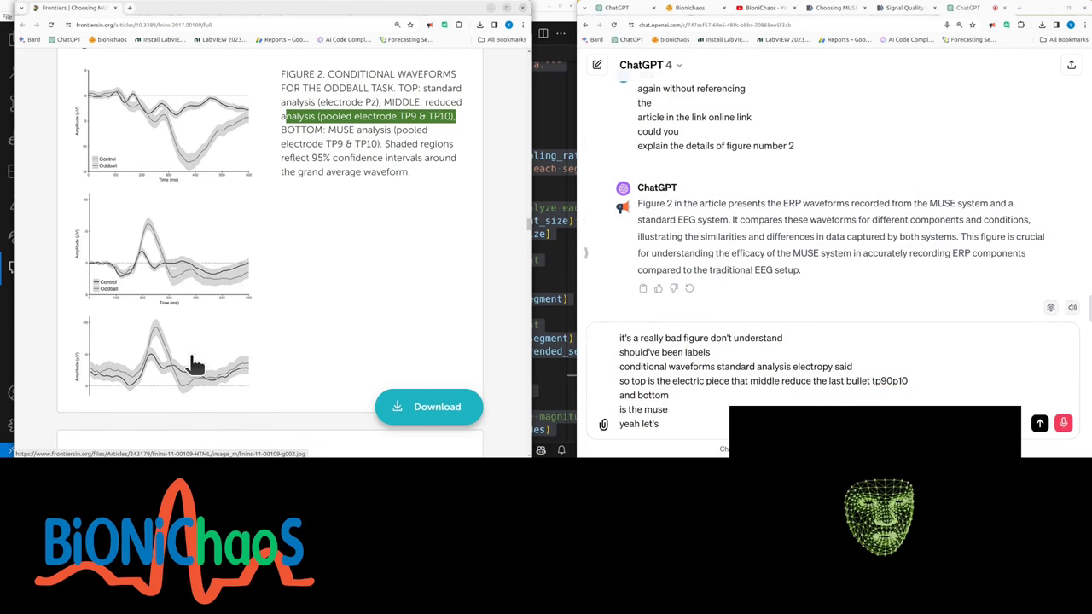
pyautogui.press('Return')
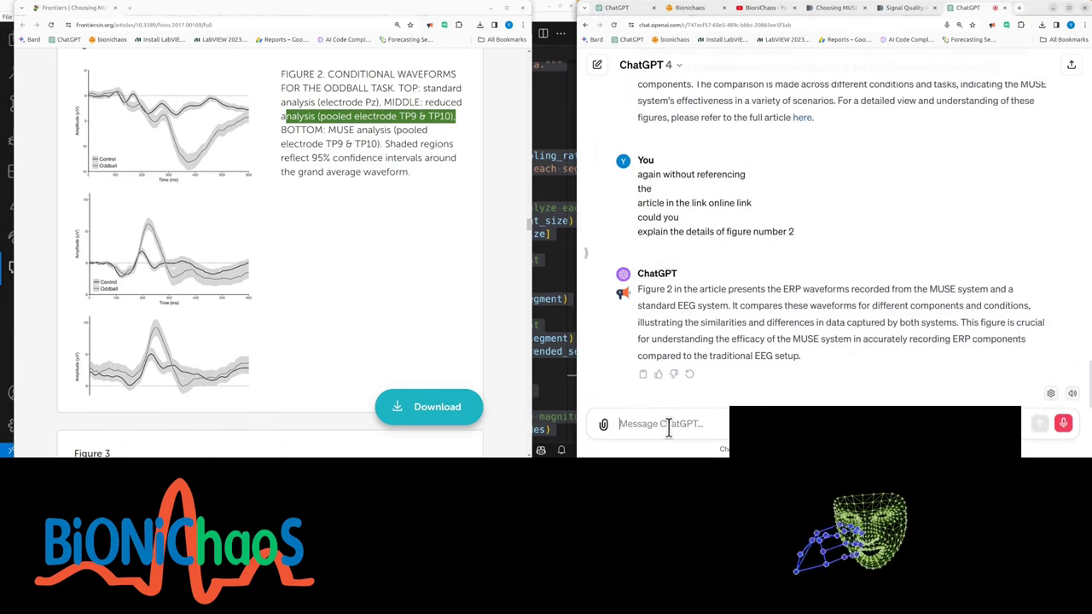
# - Ask ChatGPT "where can I find the raw data for this study"
pyautogui.write('where can I find the raw da')
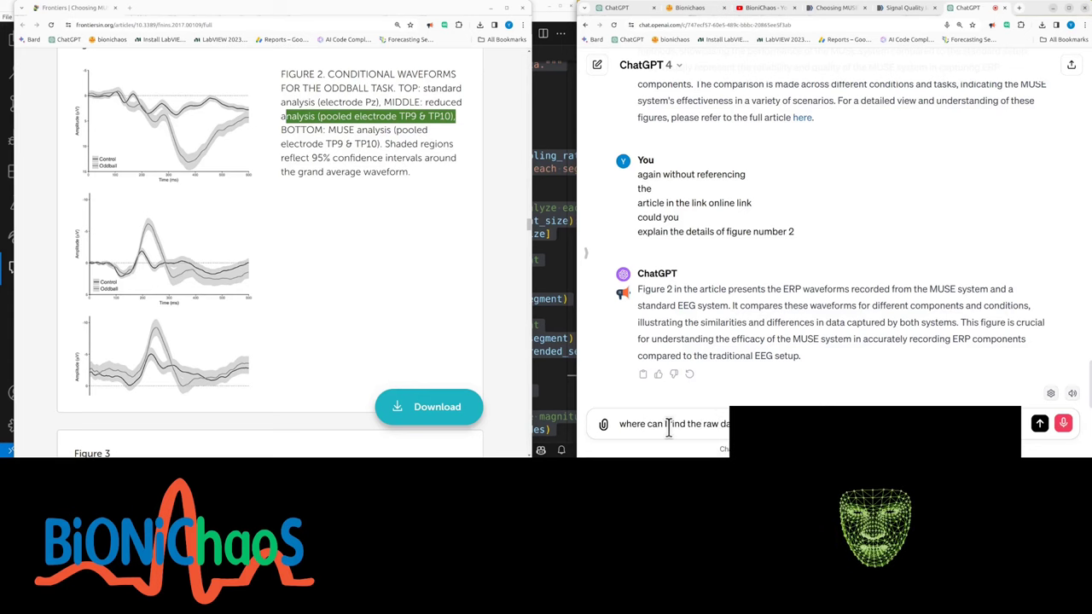
pyautogui.write('ta for this study')
pyautogui.press('Return')
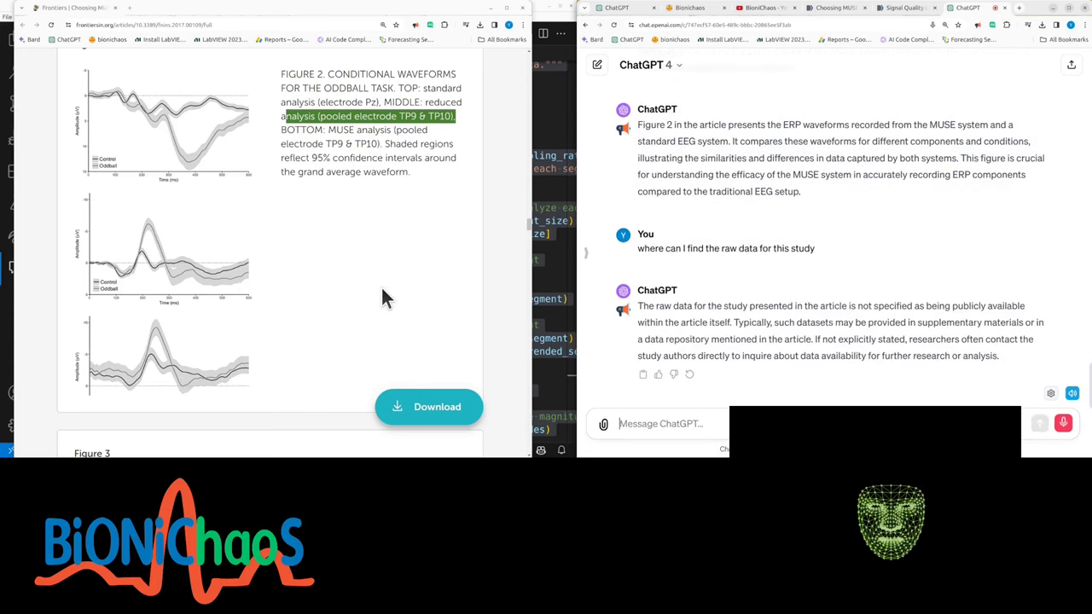
# - Look through the article from Figure 3 onward and open the full-size image of Figure 5
pyautogui.scroll(-3, 245, 296)
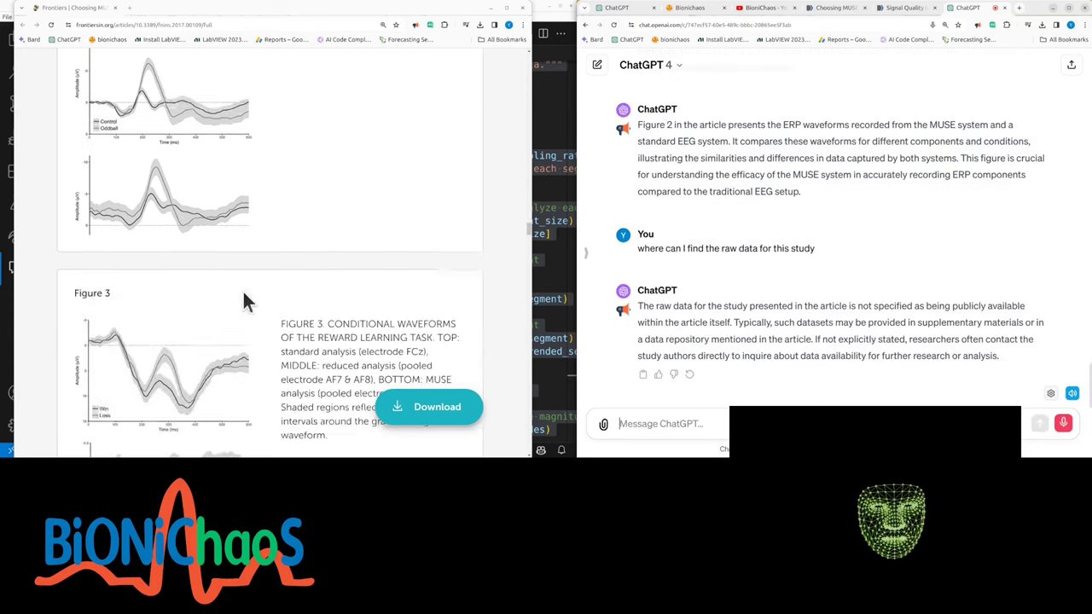
pyautogui.scroll(-1, 246, 296)
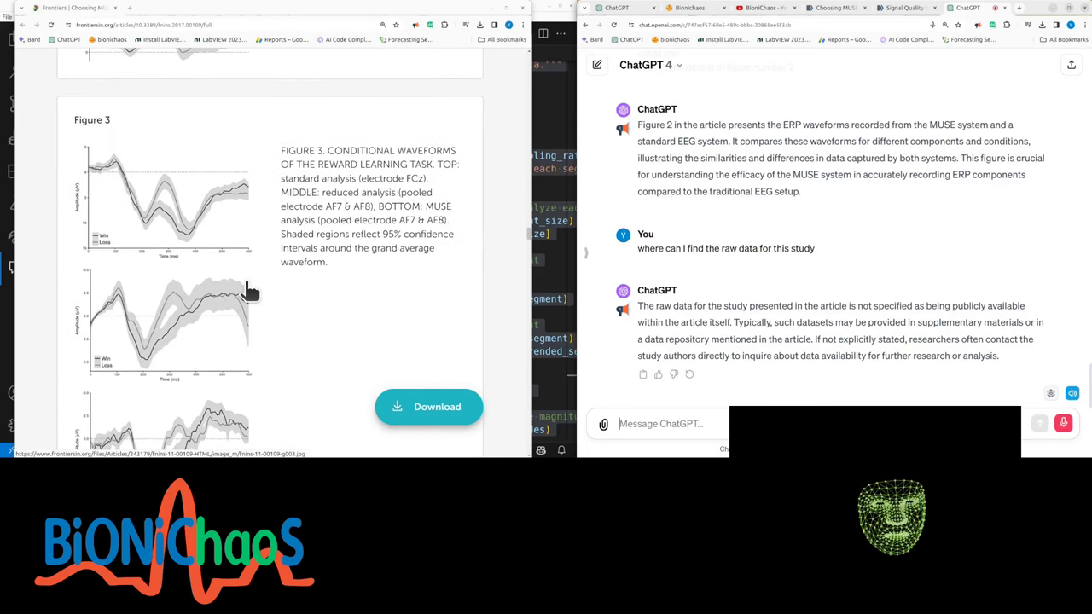
pyautogui.scroll(-3, 247, 294)
# - Ask ChatGPT "well should I read papers that do not publish the row data"
pyautogui.click(639, 424)
pyautogui.write('well')
pyautogui.hotkey('shift', 'Return')
pyautogui.write('should I read')
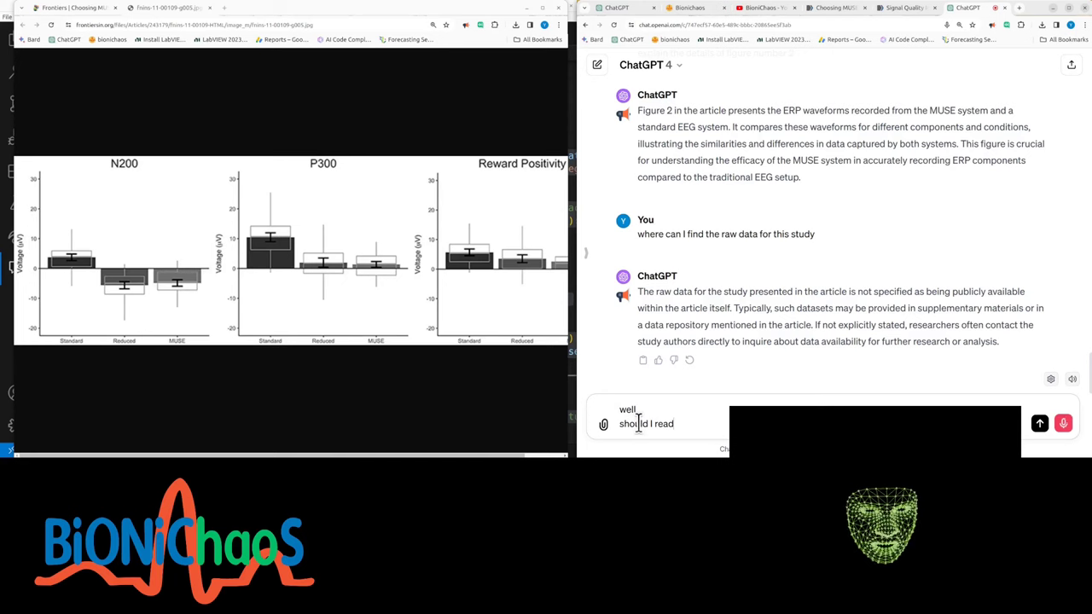
pyautogui.write(' papers that c')
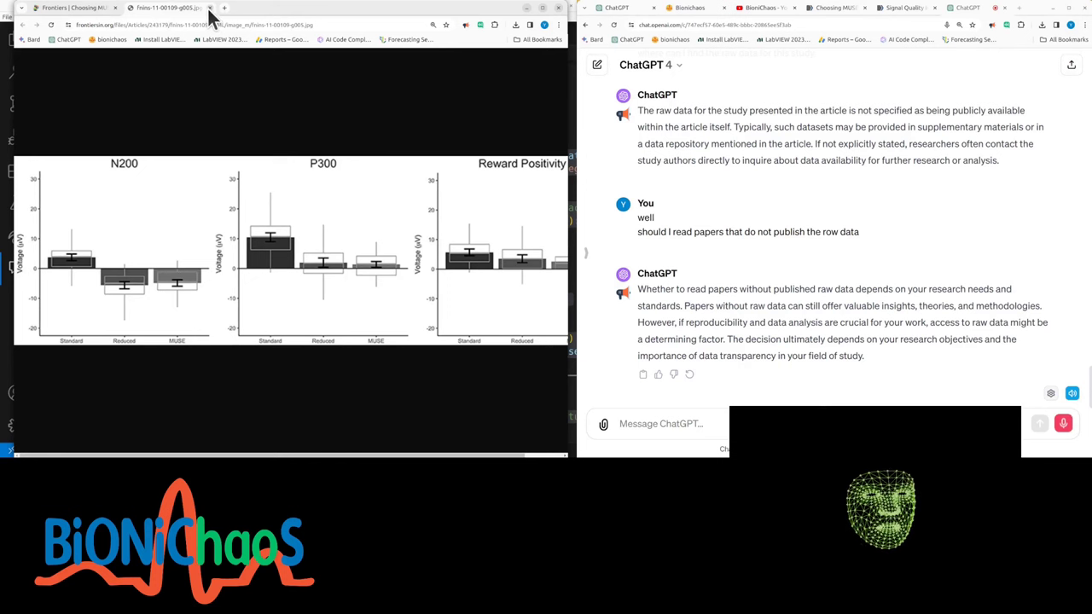
# - Close the Figure 5 image to examine the article's Additional Analyses and Figure 6, and reopen the full-size Figure 5
pyautogui.click(209, 9)
pyautogui.scroll(2, 317, 281)
pyautogui.scroll(-4, 248, 275)
pyautogui.scroll(-8, 249, 270)
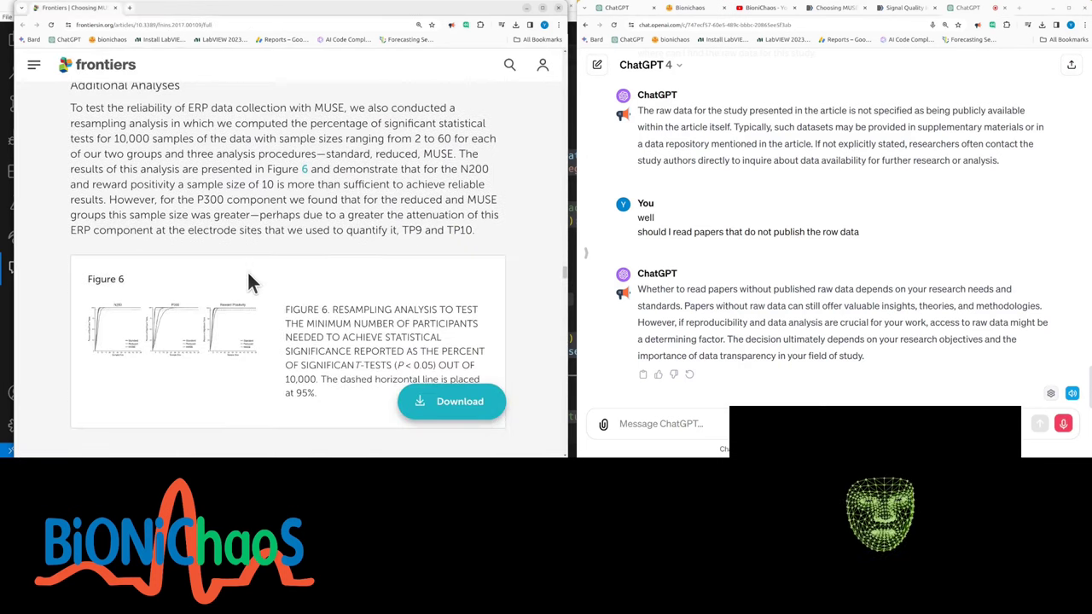
pyautogui.scroll(-3, 248, 275)
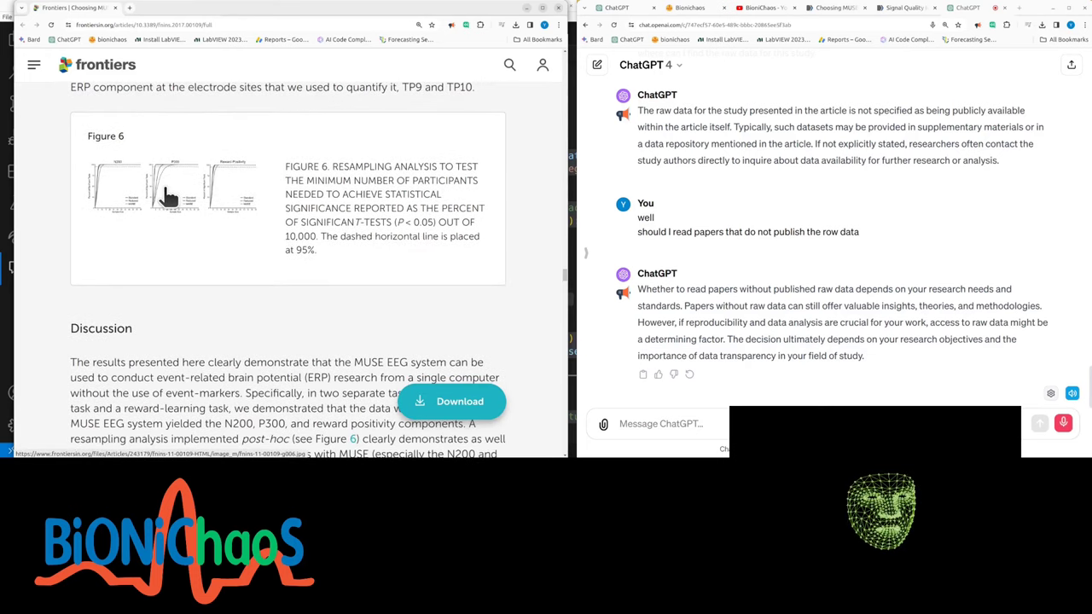
pyautogui.scroll(10, 168, 200)
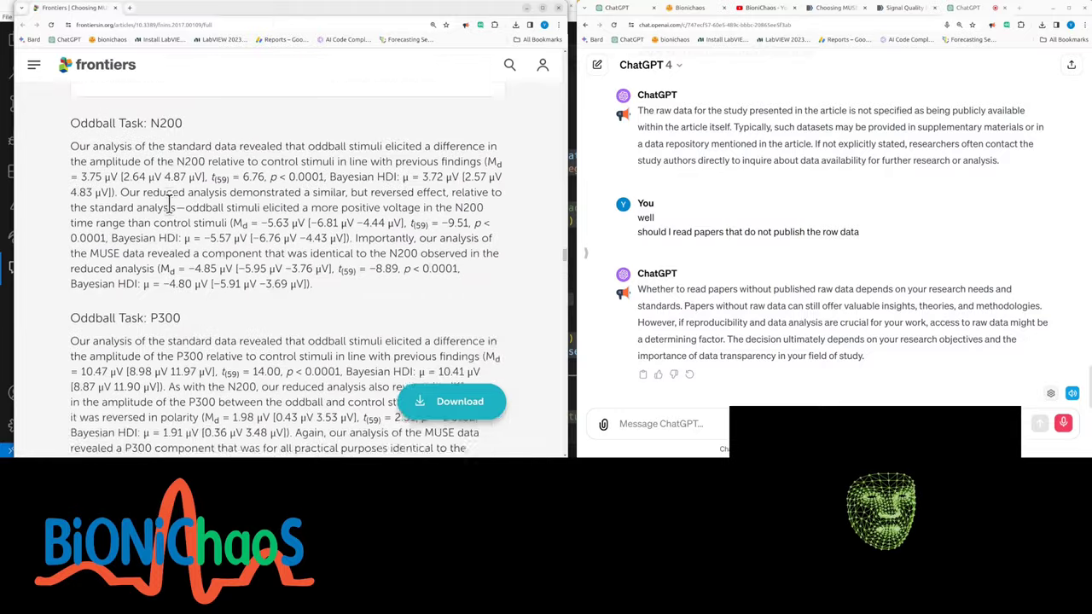
pyautogui.click(185, 247)
# - Tell ChatGPT the paper's figures are not great and should be reproduced more clearly, and ask "can you explain the figure 5"
pyautogui.click(621, 423)
pyautogui.write("well it's also that the figure")
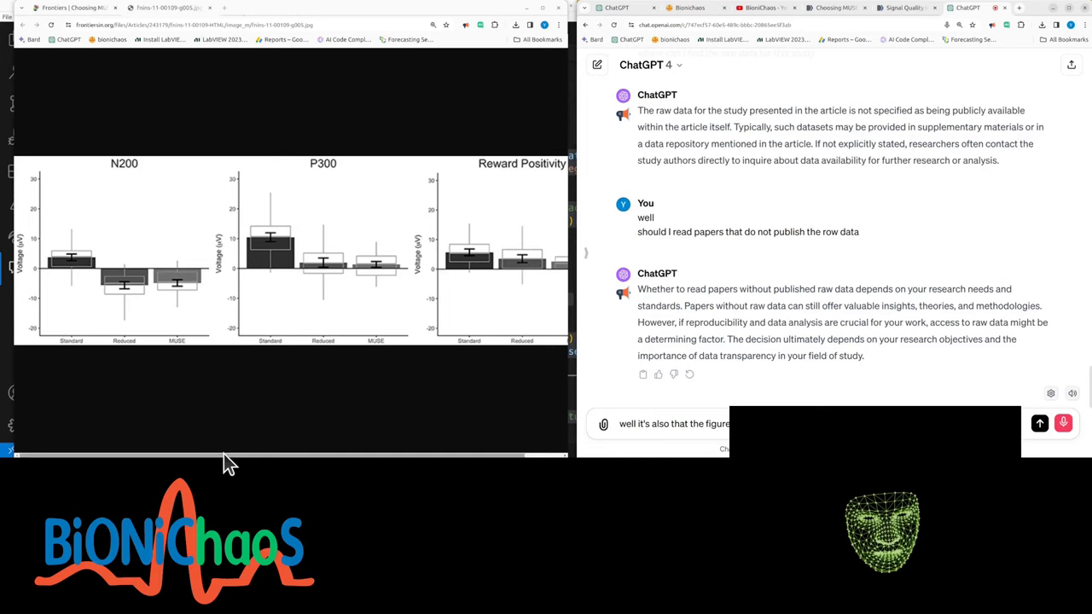
pyautogui.write('different way')
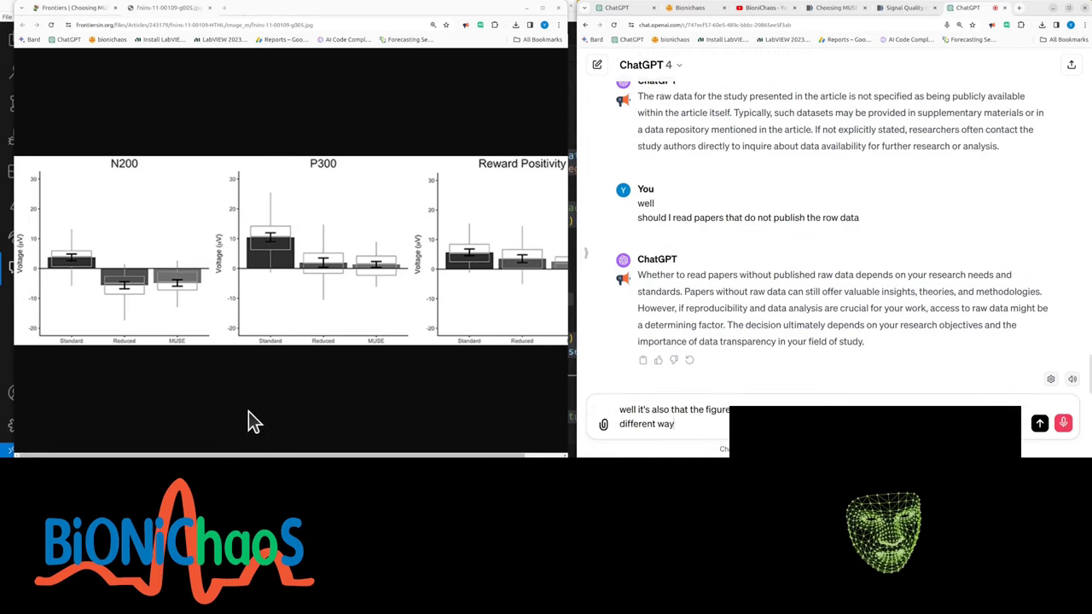
pyautogui.write(' so they actually made clear can you')
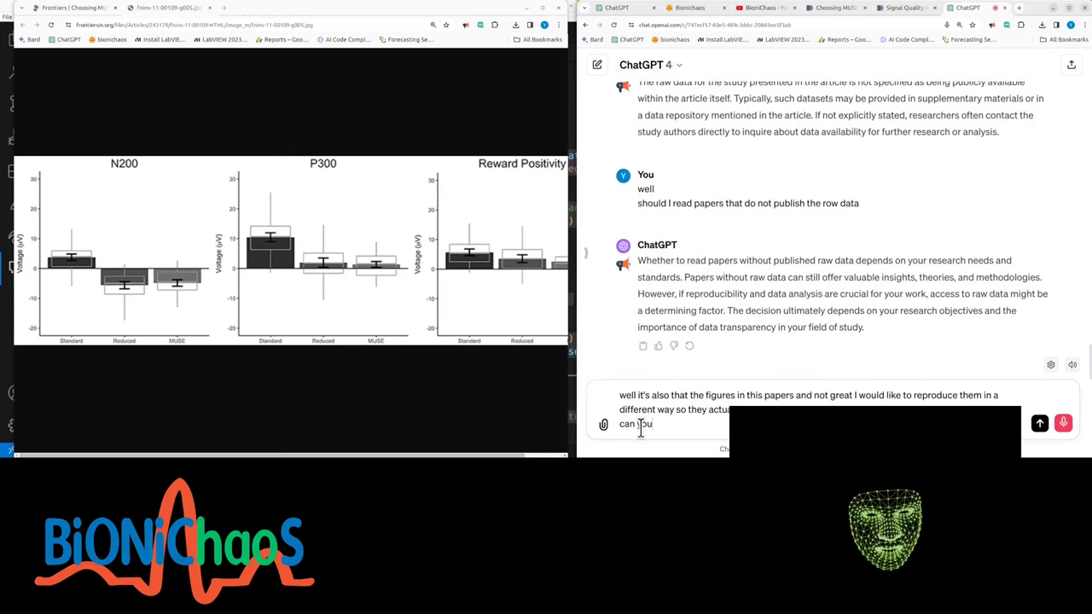
pyautogui.write(' explain the figure')
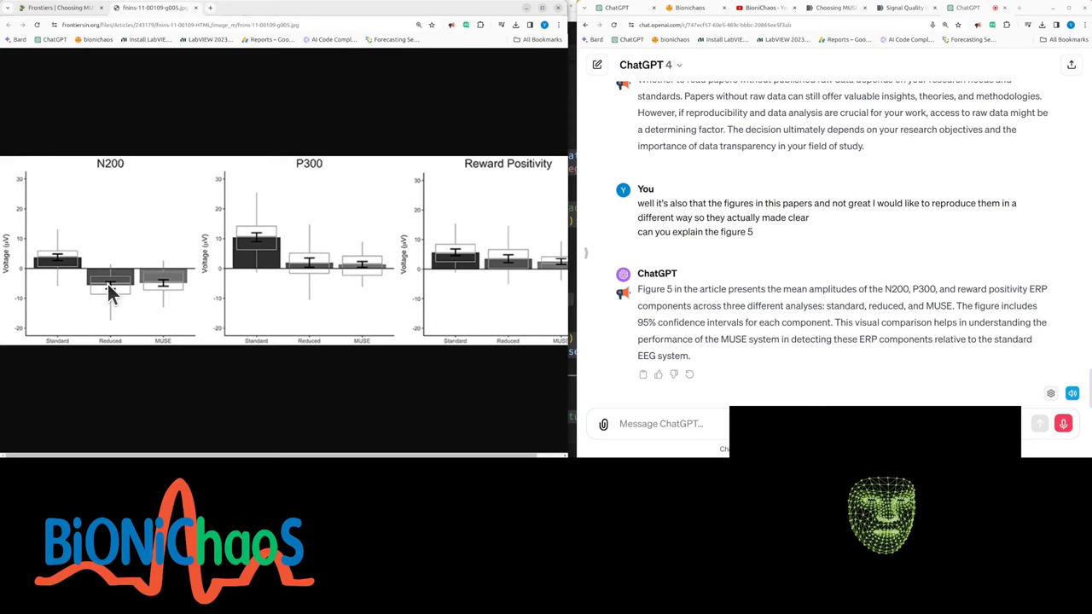
# - Send ChatGPT the observation that the reduced and muse conditions are similar but there seems to be a significant difference in both n200 and p300
pyautogui.hotkey('alt', 'Tab')
pyautogui.write('so')
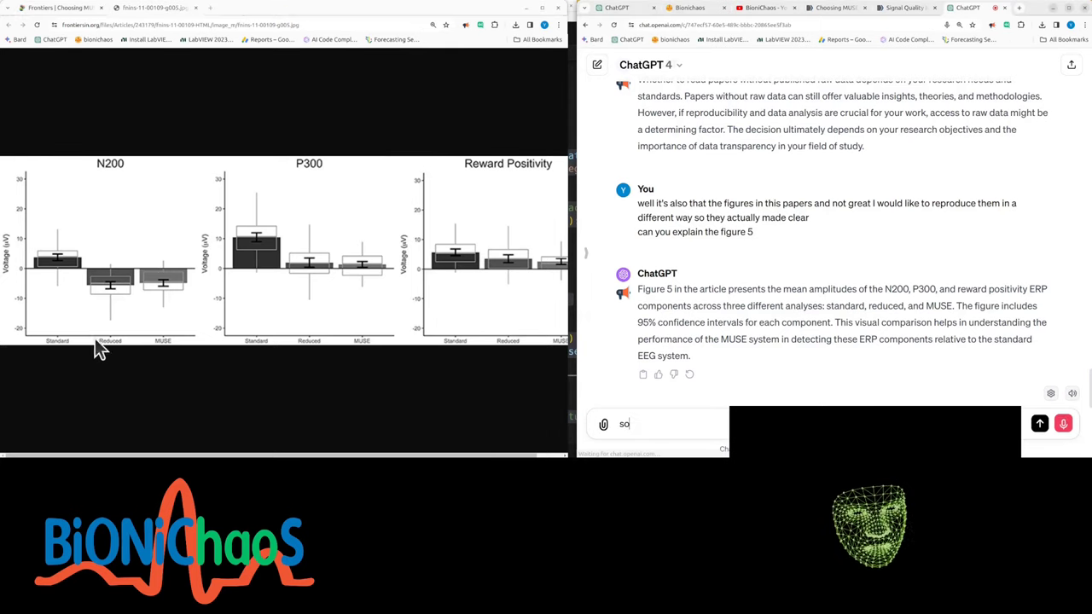
pyautogui.write(' while the')
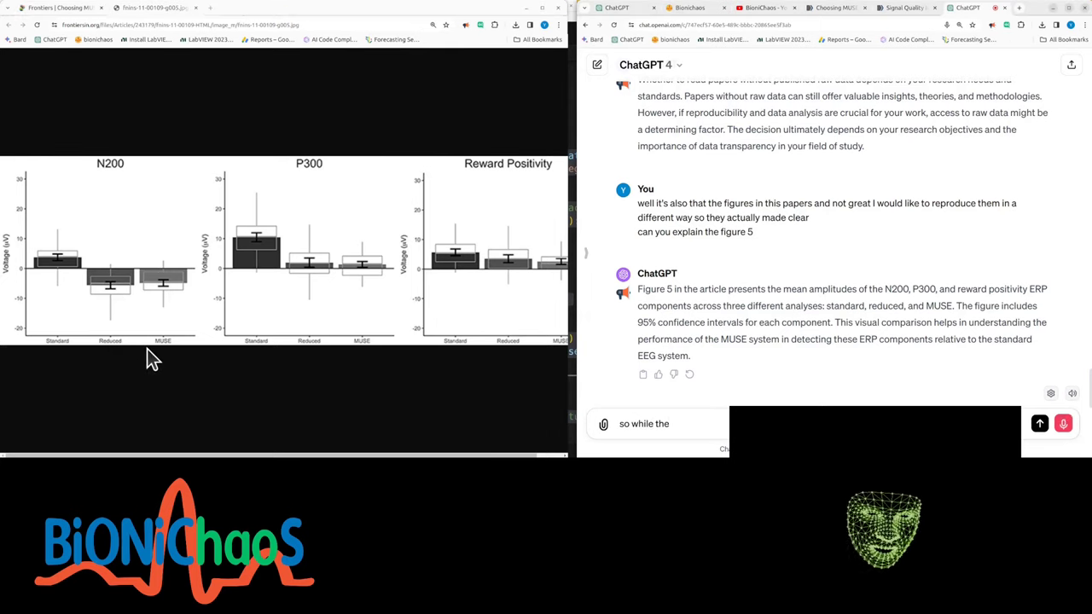
pyautogui.write(' reduced and r condition')
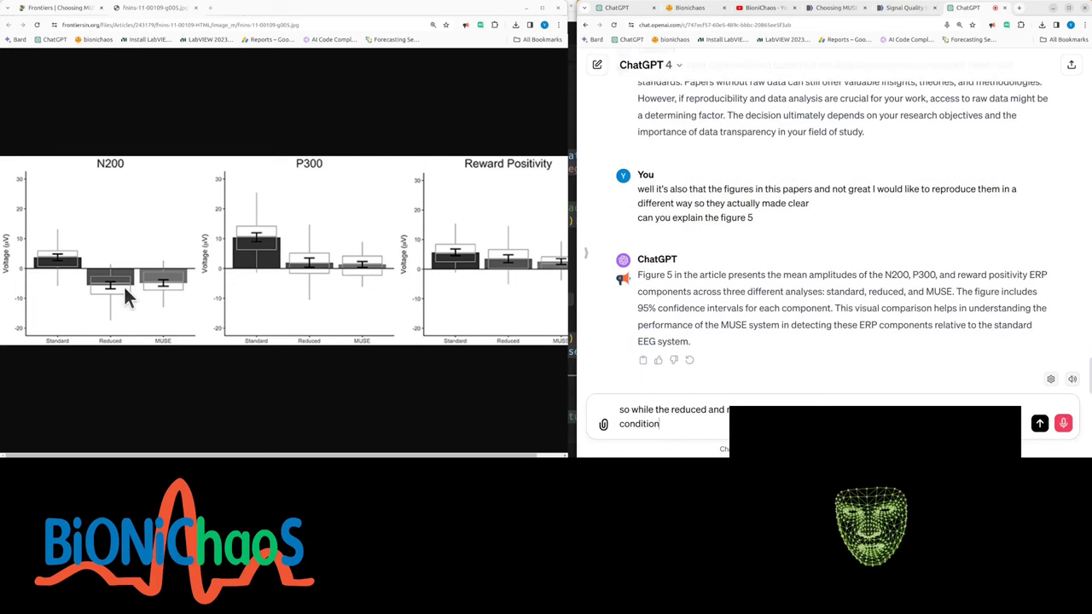
pyautogui.write('s similar')
pyautogui.hotkey('shift', 'Return')
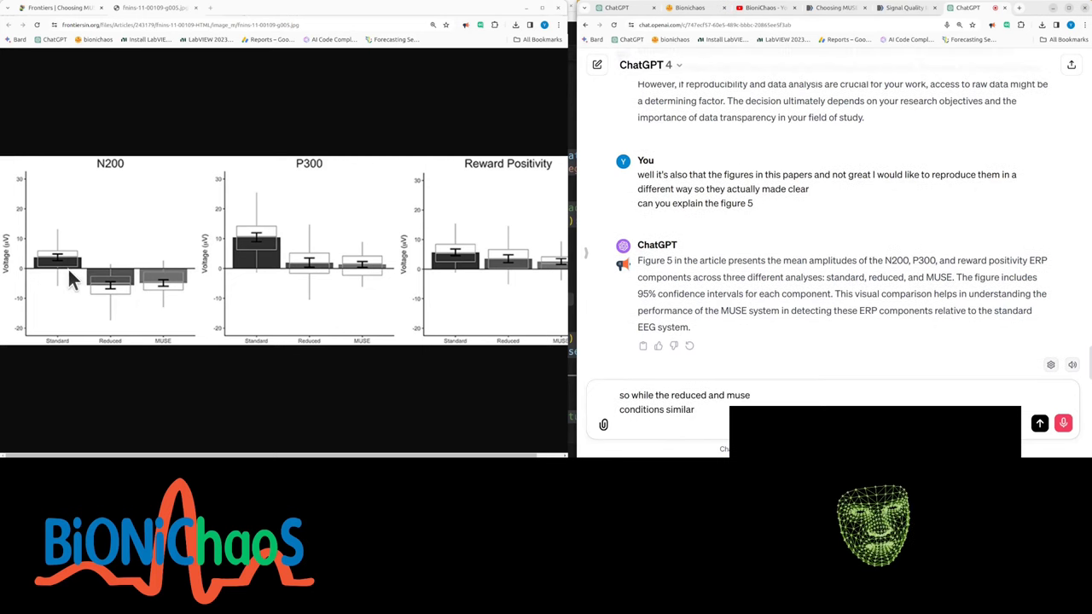
pyautogui.write('they seem to be a significa')
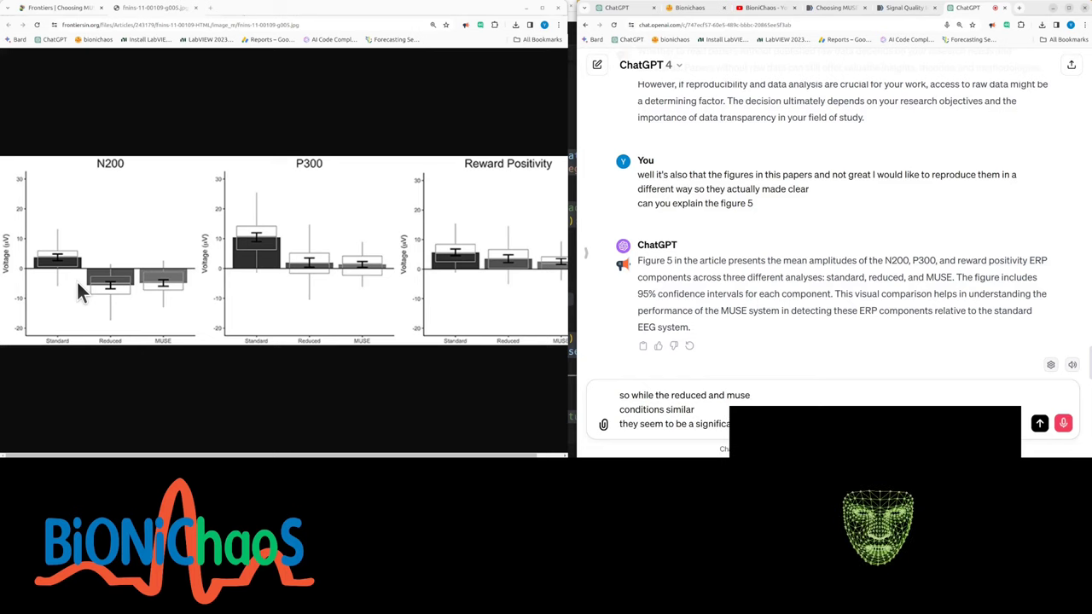
pyautogui.hotkey('shift', 'Return')
pyautogui.write('both in')
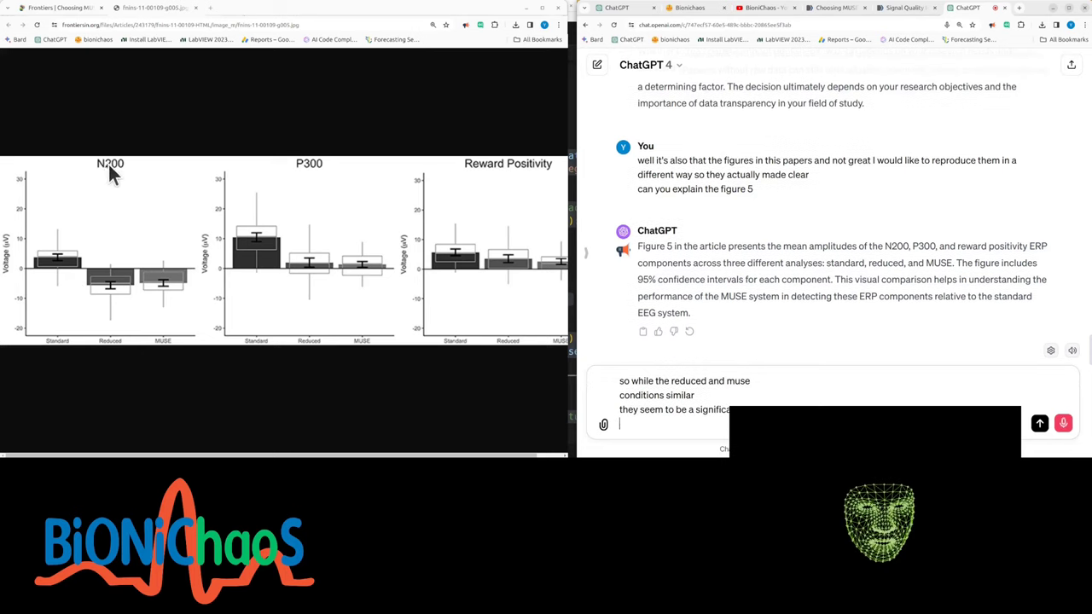
pyautogui.write(' and 200 and')
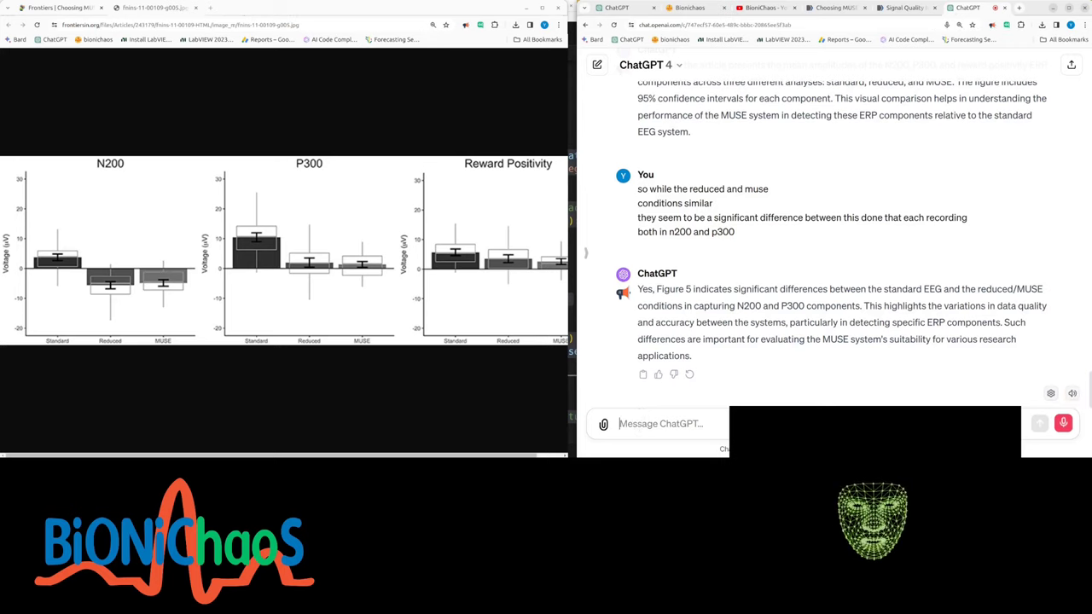
# - Ask ChatGPT "how about reward positivity study" and check Figure 5's caption in the article before returning to its full-size image
pyautogui.write('how about')
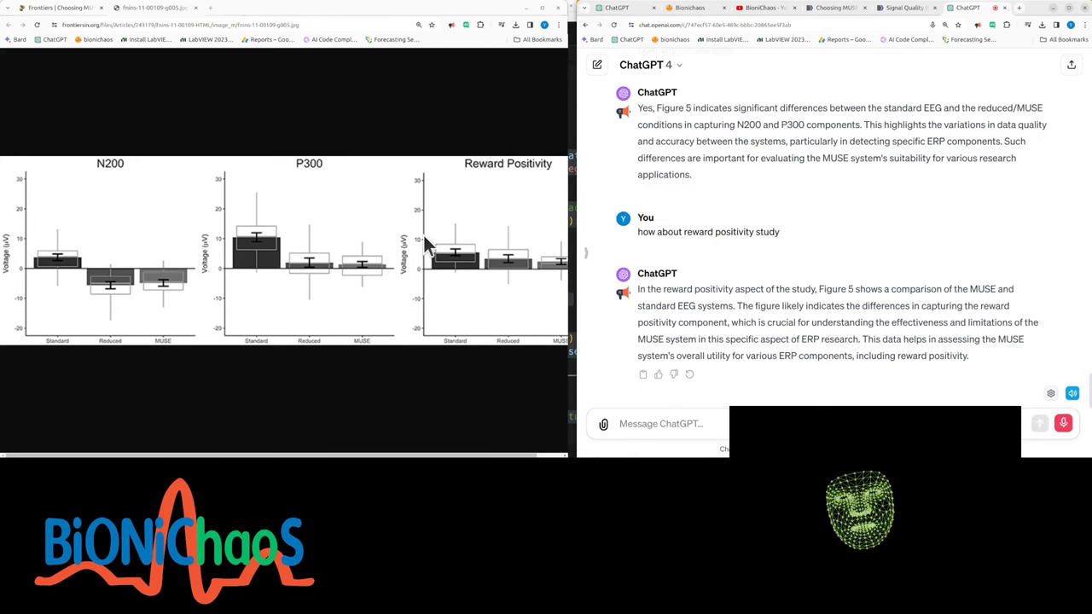
pyautogui.click(48, 12)
pyautogui.scroll(1, 243, 249)
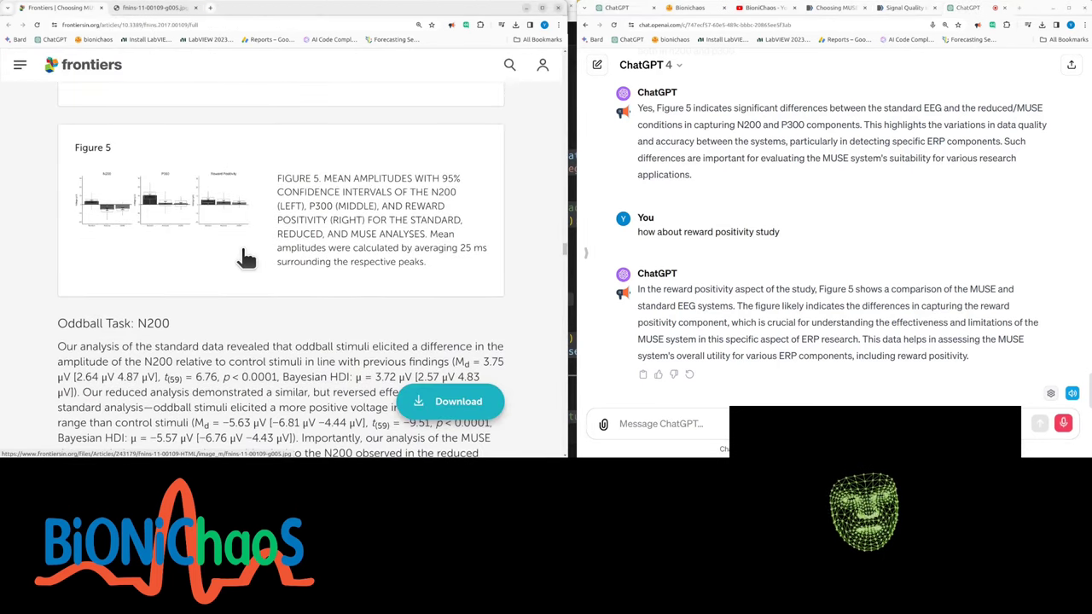
pyautogui.click(143, 12)
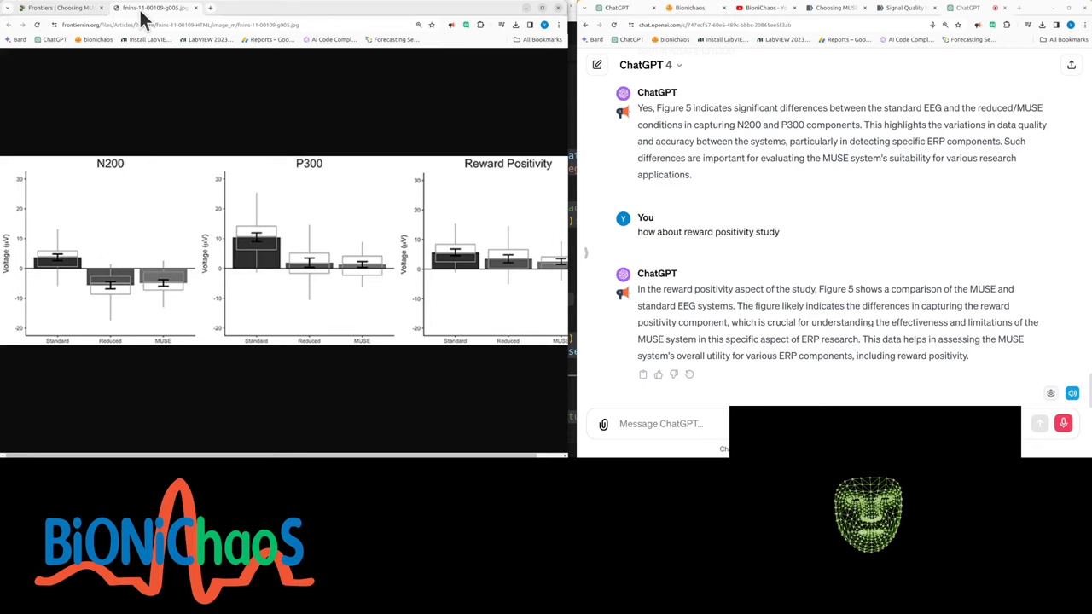
# - Ask ChatGPT "can you extract the data from the figure"
pyautogui.click(637, 426)
pyautogui.write('can you extract the data fr')
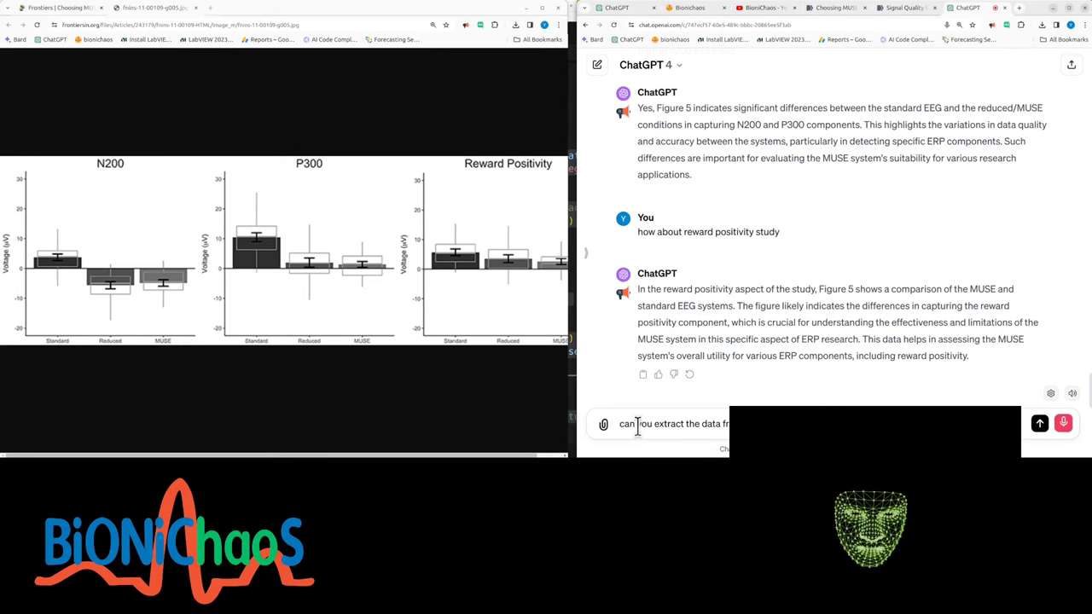
pyautogui.press('Return')
pyautogui.write('anyway I have no idea why')
pyautogui.hotkey('shift', 'Return')
pyautogui.write('so this is normal')
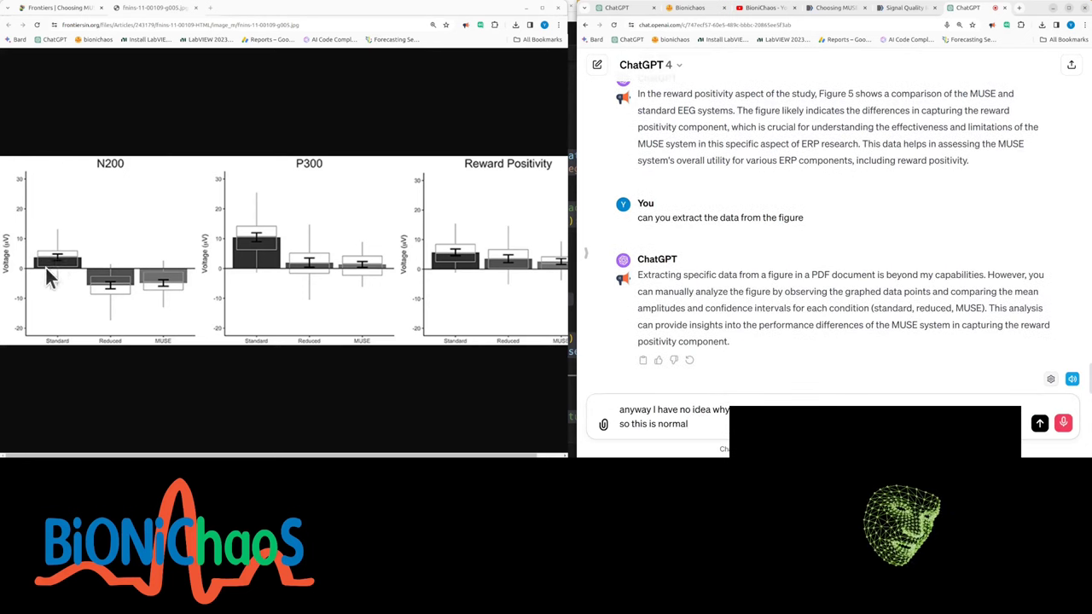
pyautogui.write(' and to 10')
pyautogui.hotkey('shift', 'Return')
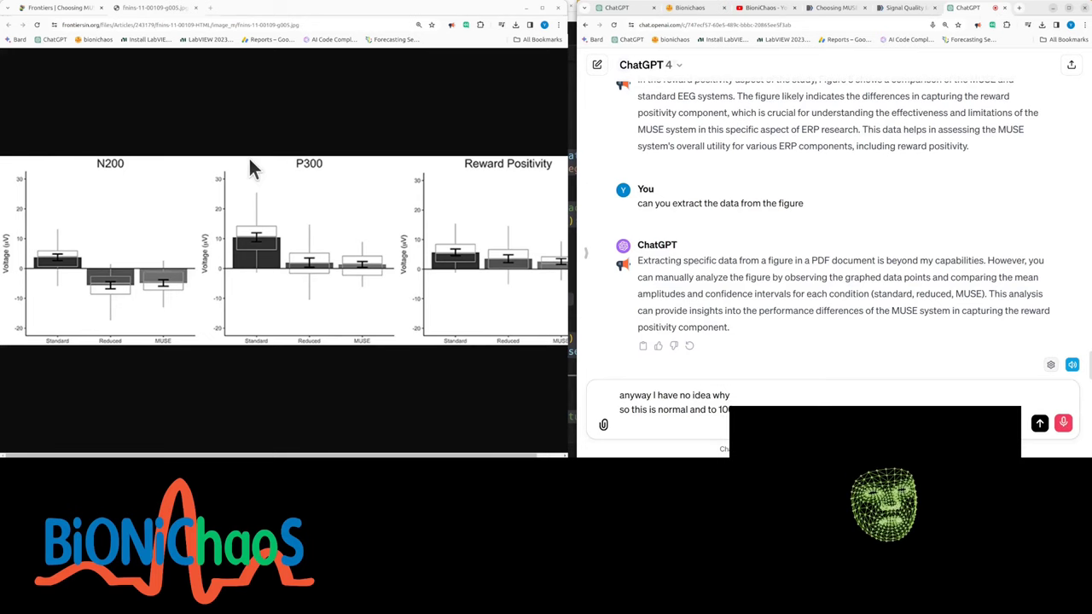
# - Copy the full-size Figure 5 image into the ChatGPT message and ask "this is the figure can you extract that from it"
pyautogui.rightClick(246, 184)
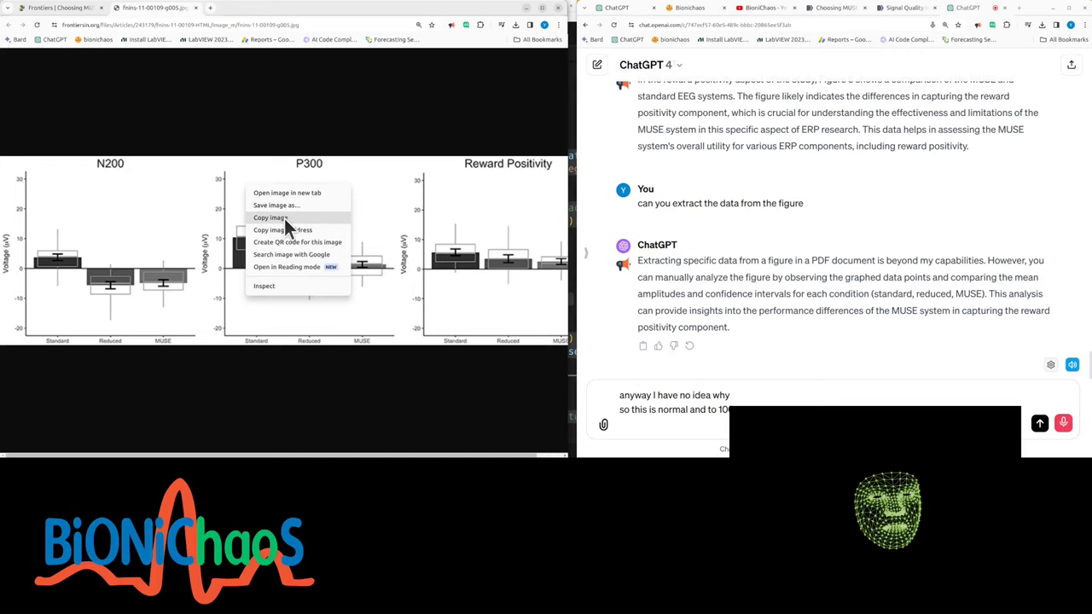
pyautogui.click(287, 218)
pyautogui.click(622, 418)
pyautogui.hotkey('ctrl', 'a')
pyautogui.hotkey('ctrl', 'v')
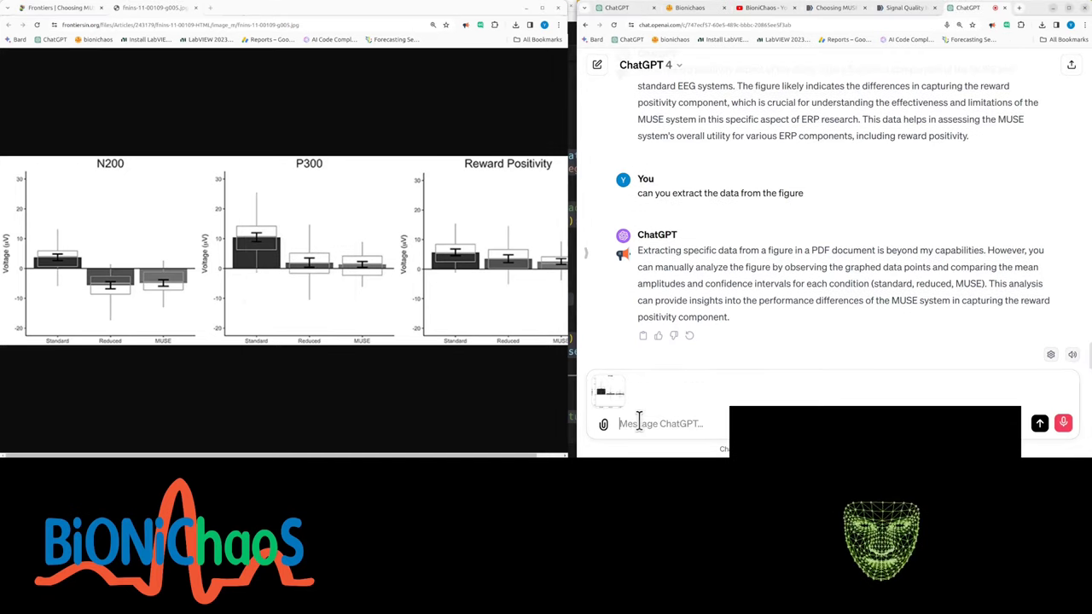
pyautogui.write('this is the figure can you extract that from it yep')
pyautogui.hotkey('shift', 'Return')
pyautogui.write('y')
pyautogui.press('Return')
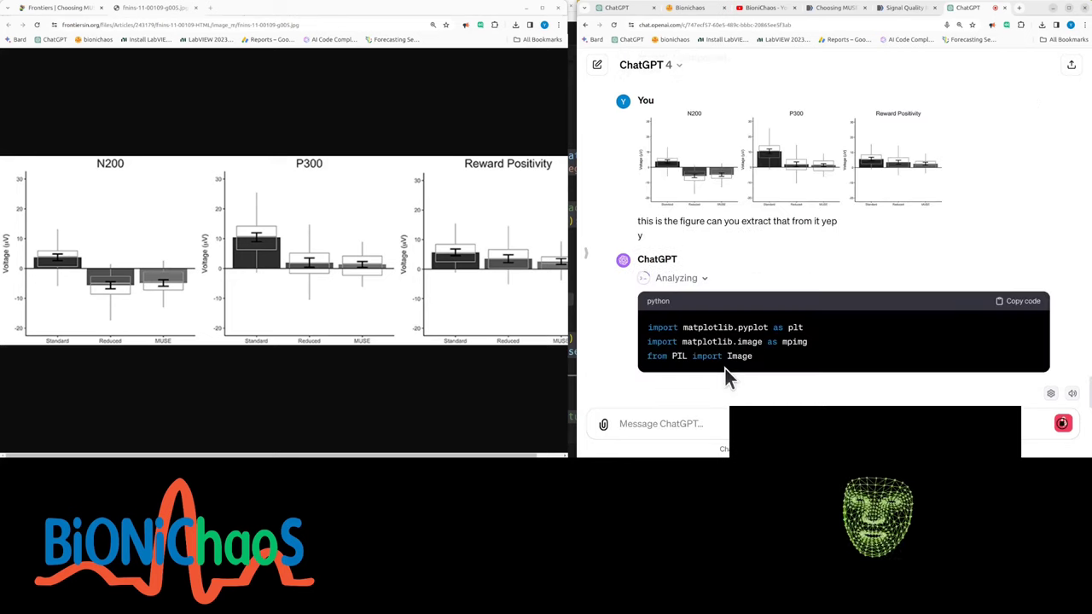
pyautogui.write("yes it's actually using plow")
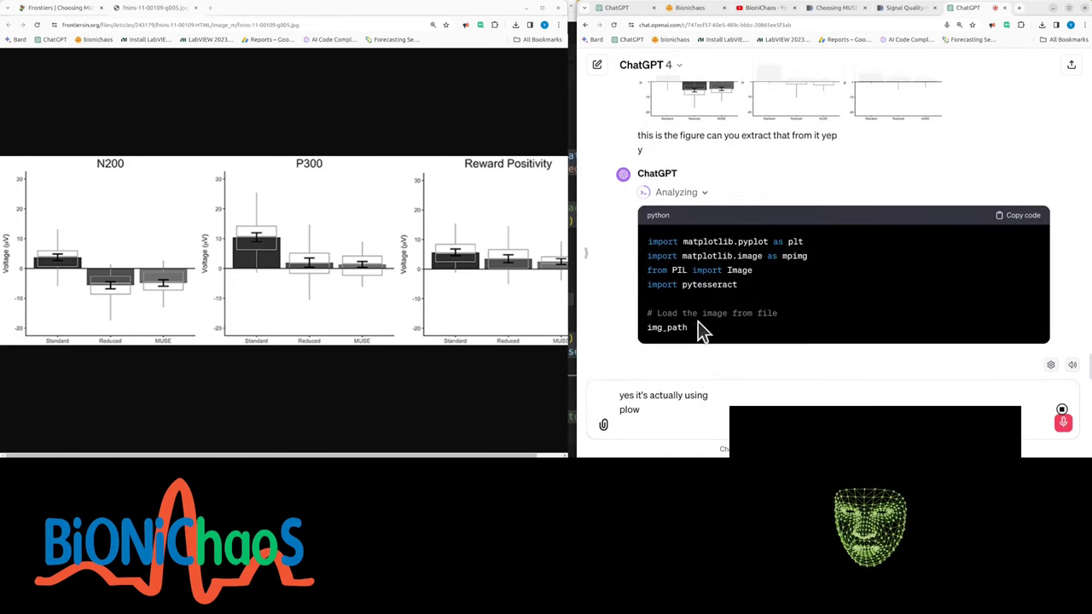
pyautogui.hotkey('shift', 'Return')
pyautogui.write('library')
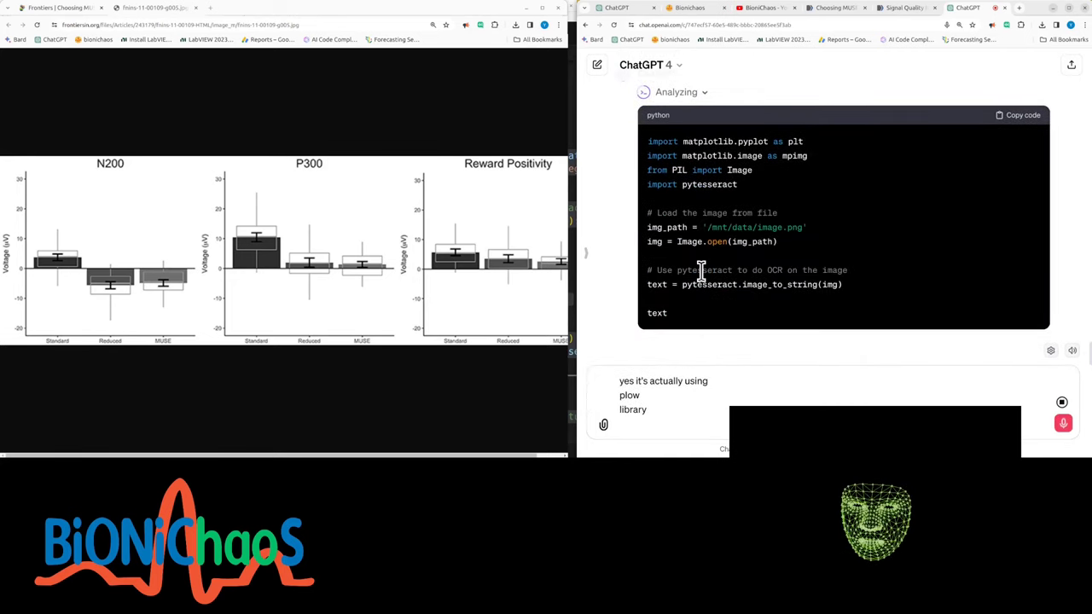
pyautogui.hotkey('shift', 'Return')
pyautogui.write('using')
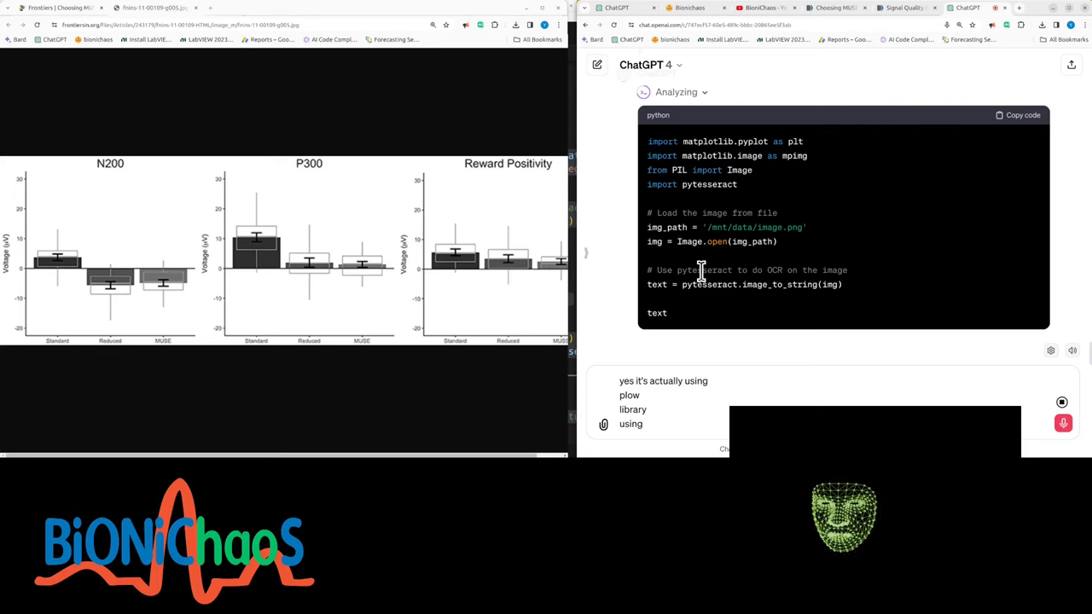
pyautogui.press('BackSpace')
pyautogui.press('BackSpace')
pyautogui.press('BackSpace')
pyautogui.press('BackSpace')
pyautogui.press('BackSpace')
pyautogui.write('to extract text')
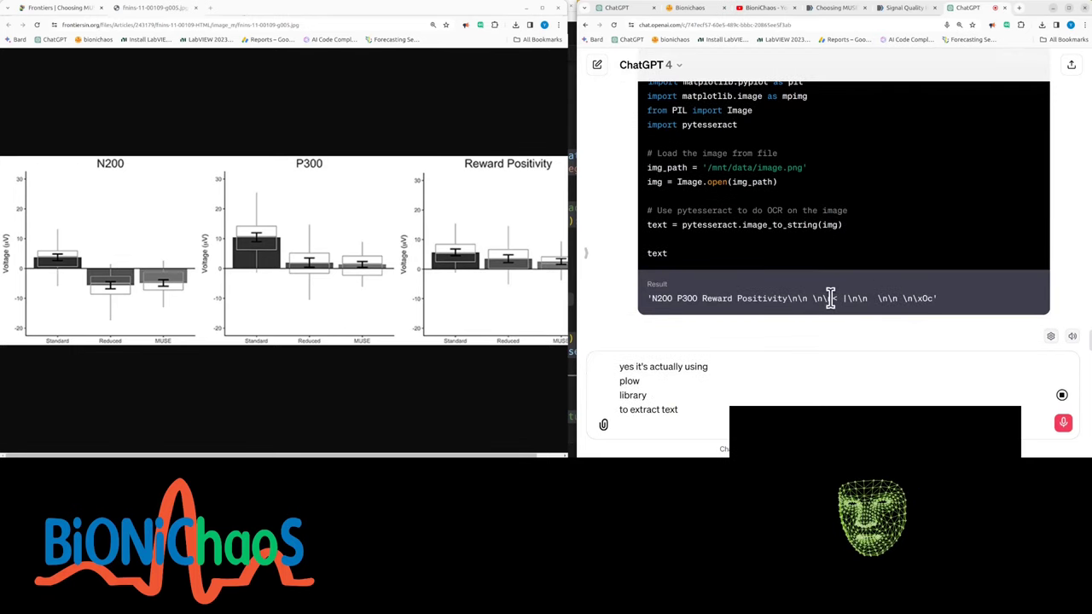
pyautogui.hotkey('shift', 'Return')
pyautogui.write("it didn't do a great")
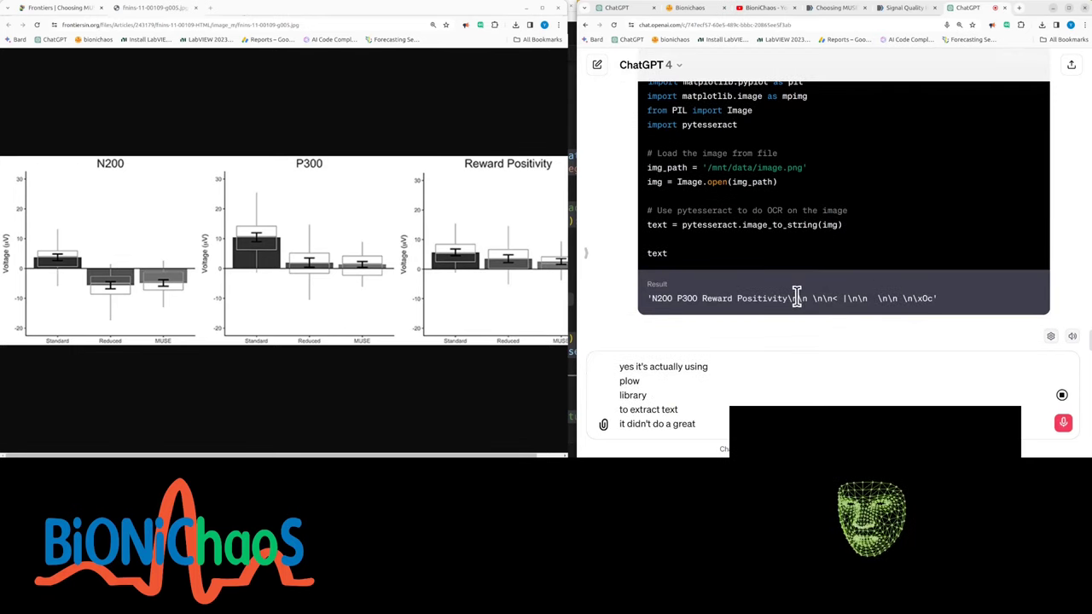
pyautogui.write(' job extr')
pyautogui.hotkey('shift', 'Return')
pyautogui.write('you know how does it know')
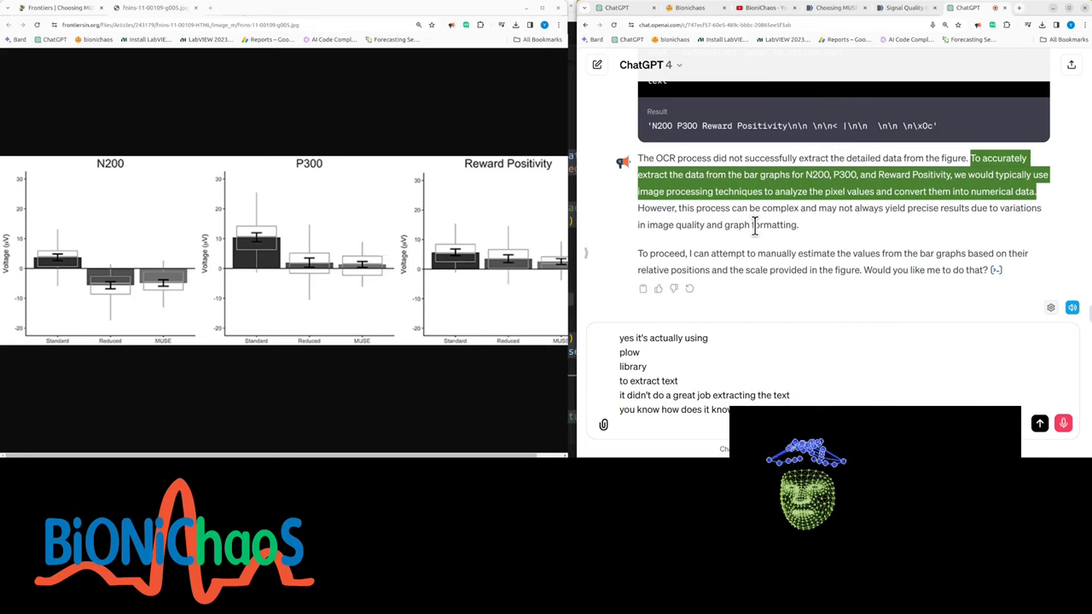
pyautogui.click(738, 378)
pyautogui.hotkey('ctrl', 'a')
pyautogui.press('BackSpace')
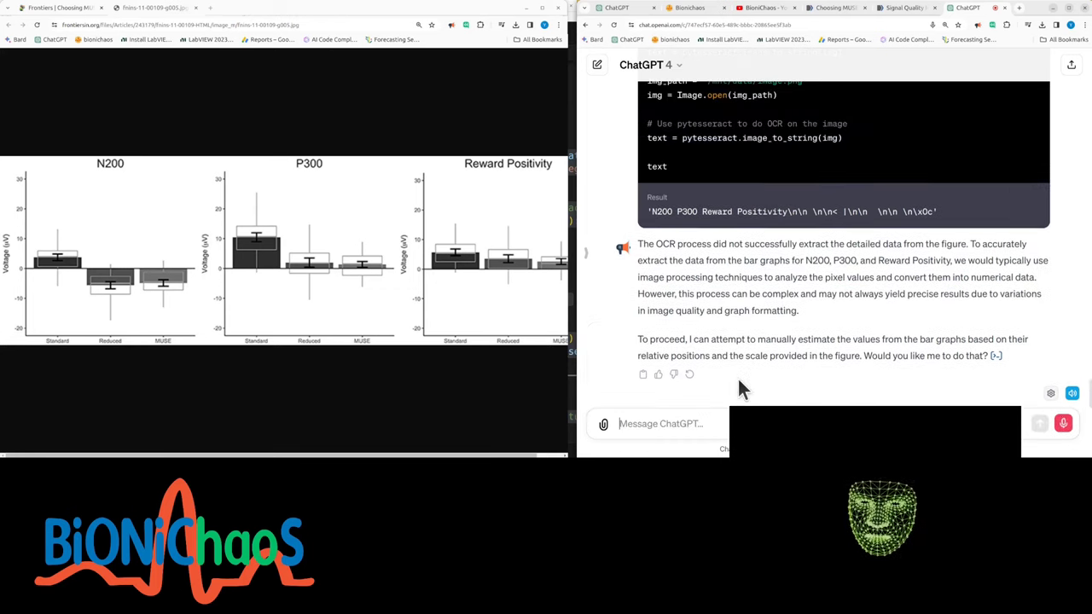
# - Reply "yep" to ChatGPT's offer to manually estimate the values from the bar graphs
pyautogui.write('ye')
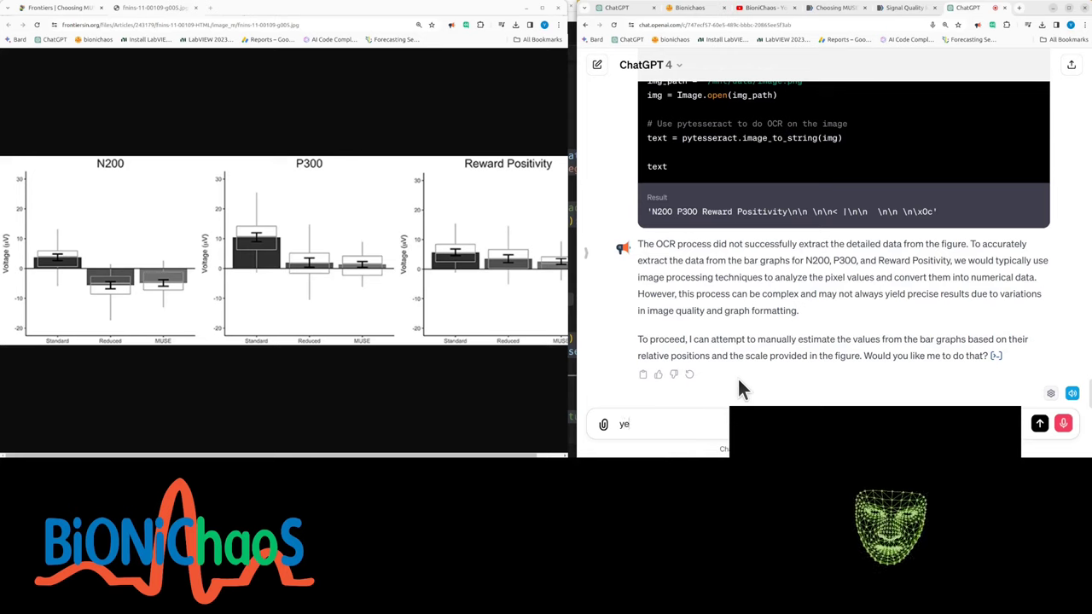
pyautogui.write('p')
pyautogui.press('Return')
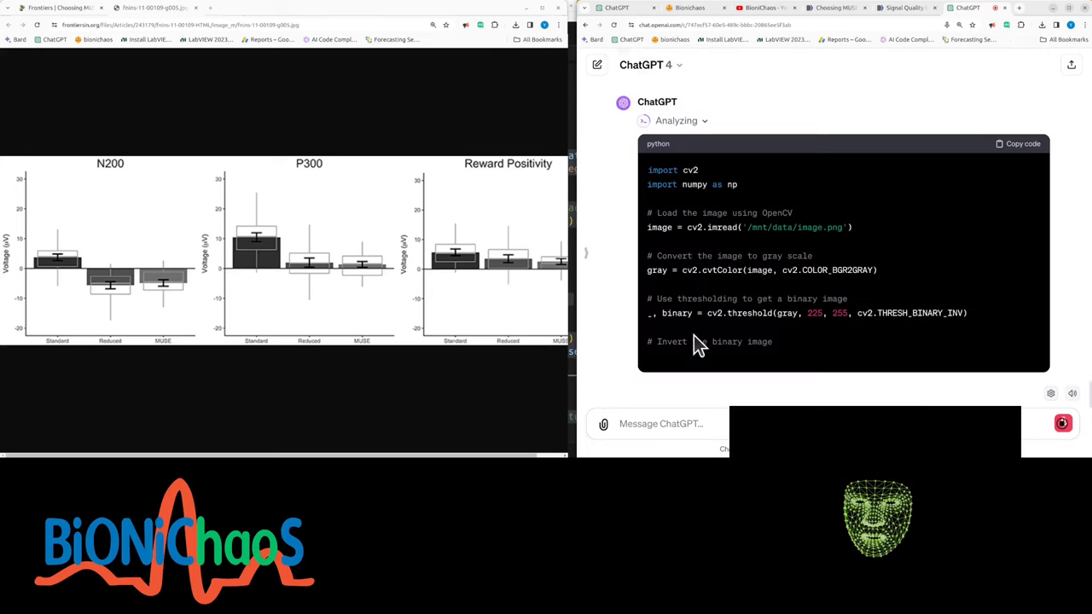
pyautogui.write('yes')
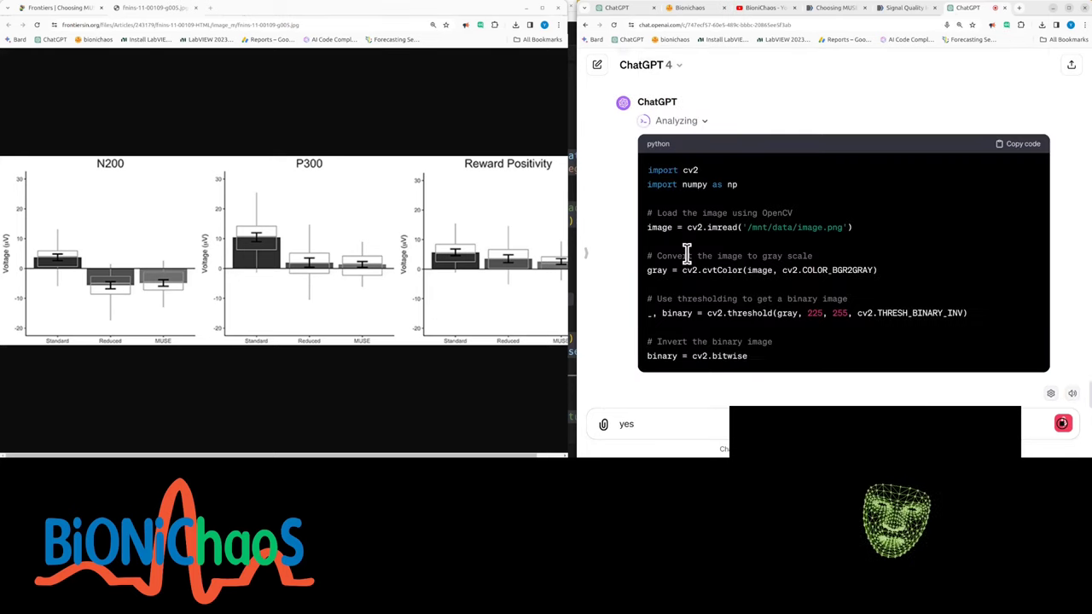
pyautogui.write(" to that's not by the ima")
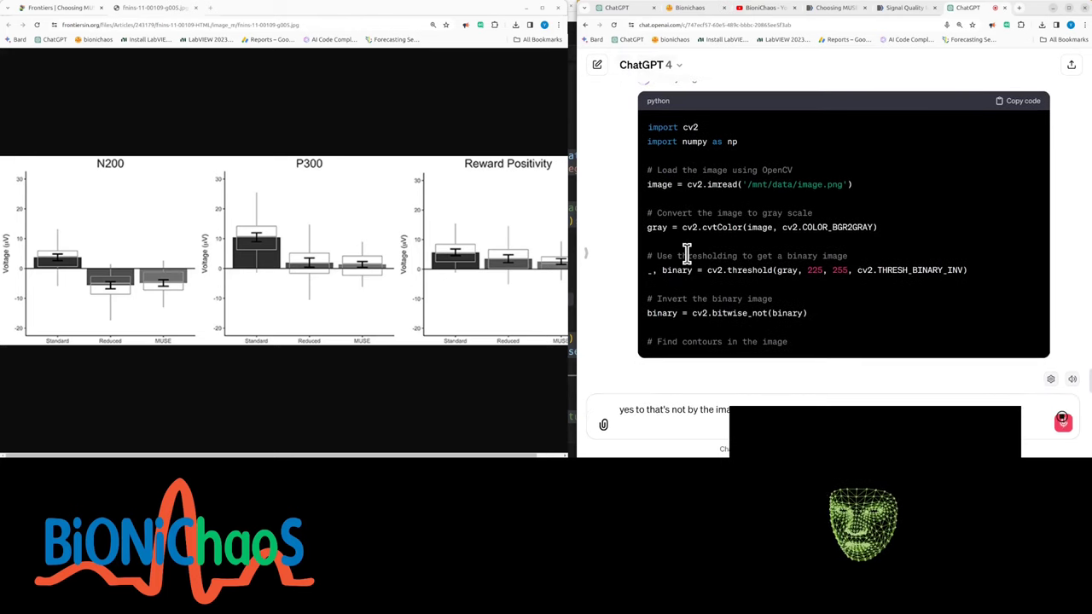
pyautogui.write('ge')
pyautogui.hotkey('shift', 'Return')
pyautogui.write('converted into grayscale')
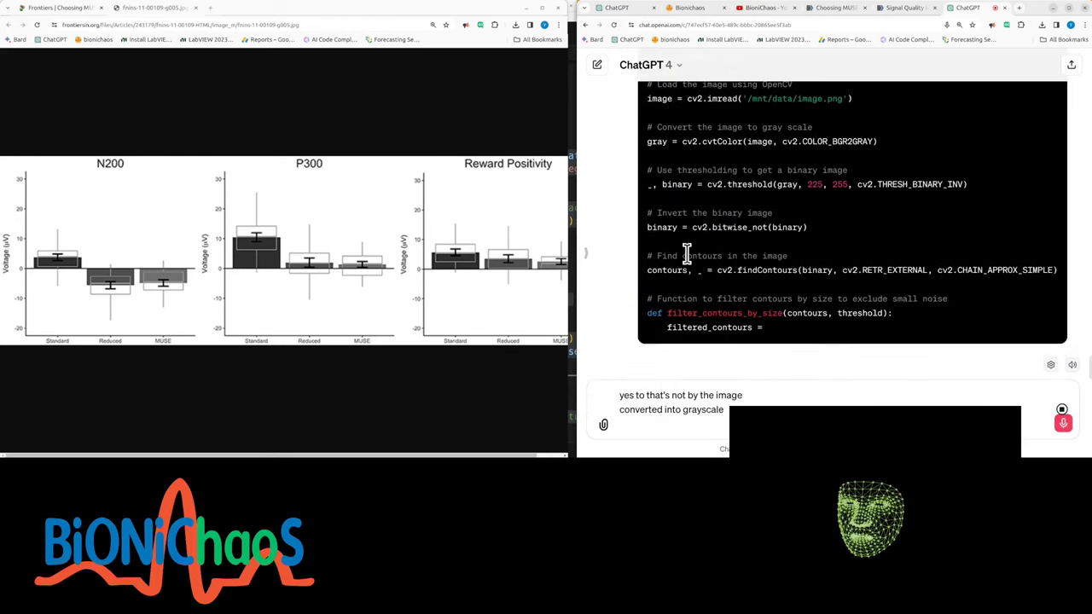
# - Review ChatGPT's contour-detection output and explanation, and expand the code of its manual estimation analysis
pyautogui.moveTo(687, 254); pyautogui.dragTo(753, 227)
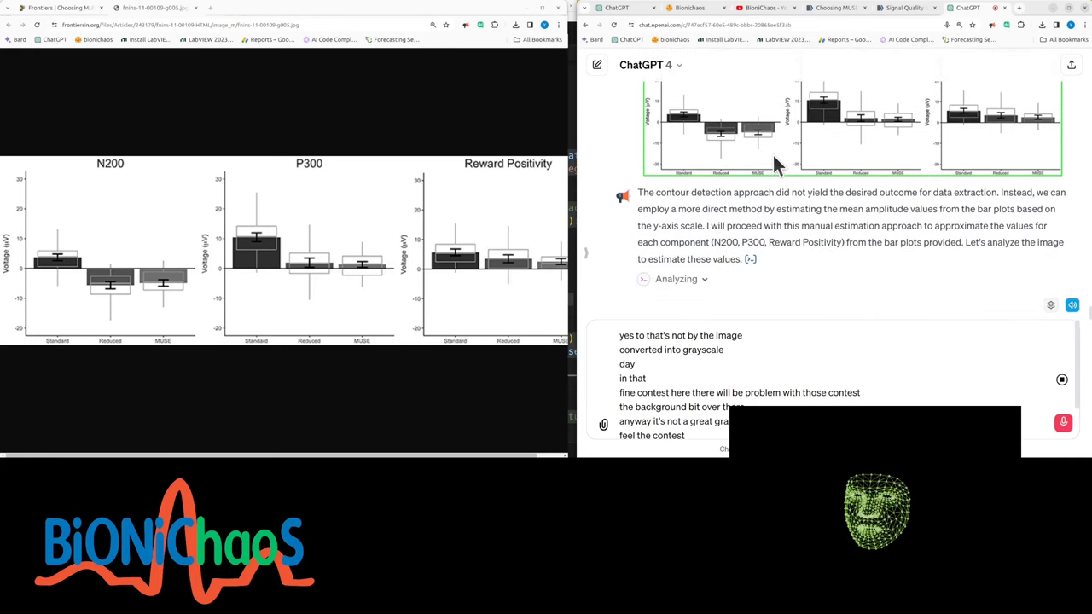
pyautogui.scroll(1, 771, 161)
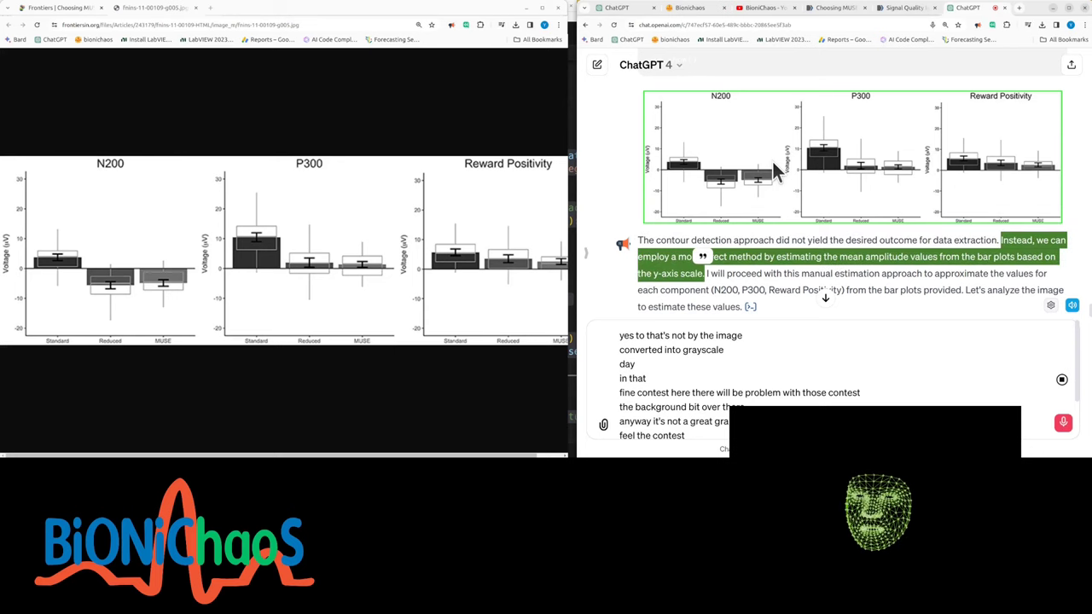
pyautogui.scroll(-1, 771, 167)
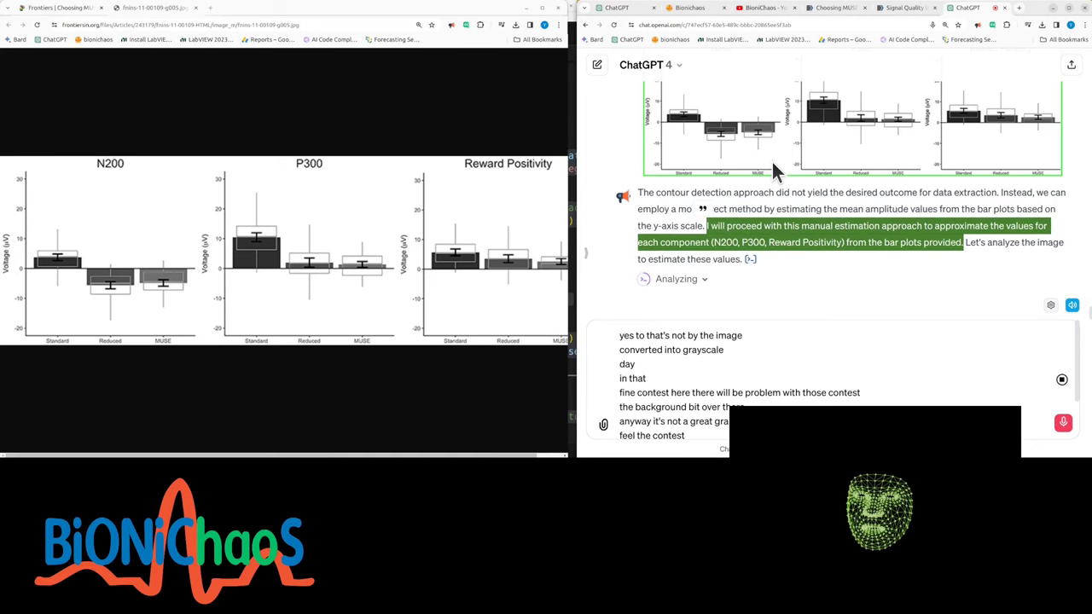
pyautogui.click(678, 282)
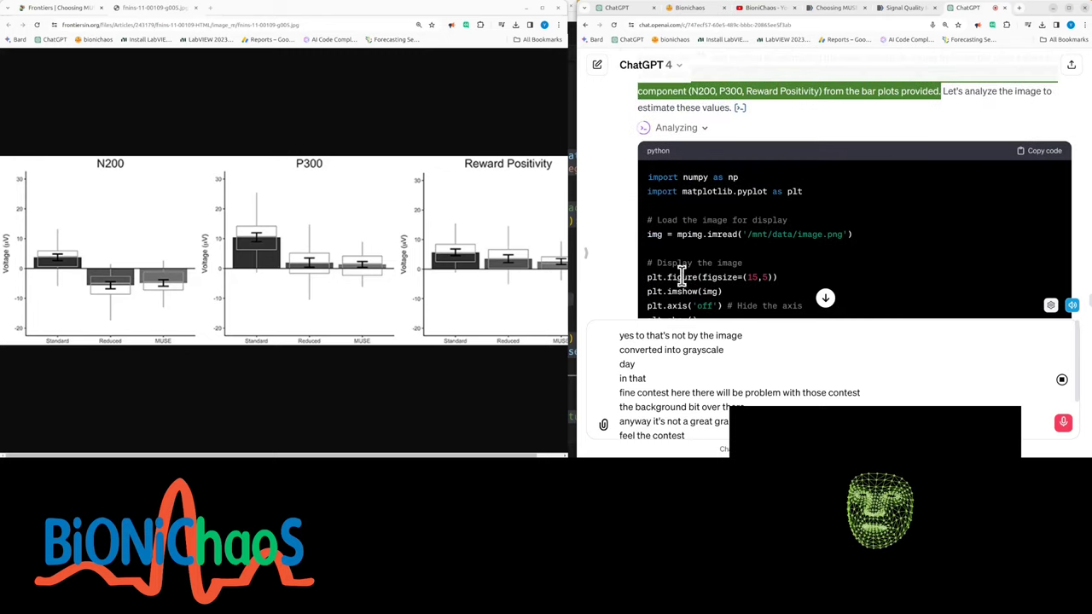
pyautogui.scroll(-2, 680, 213)
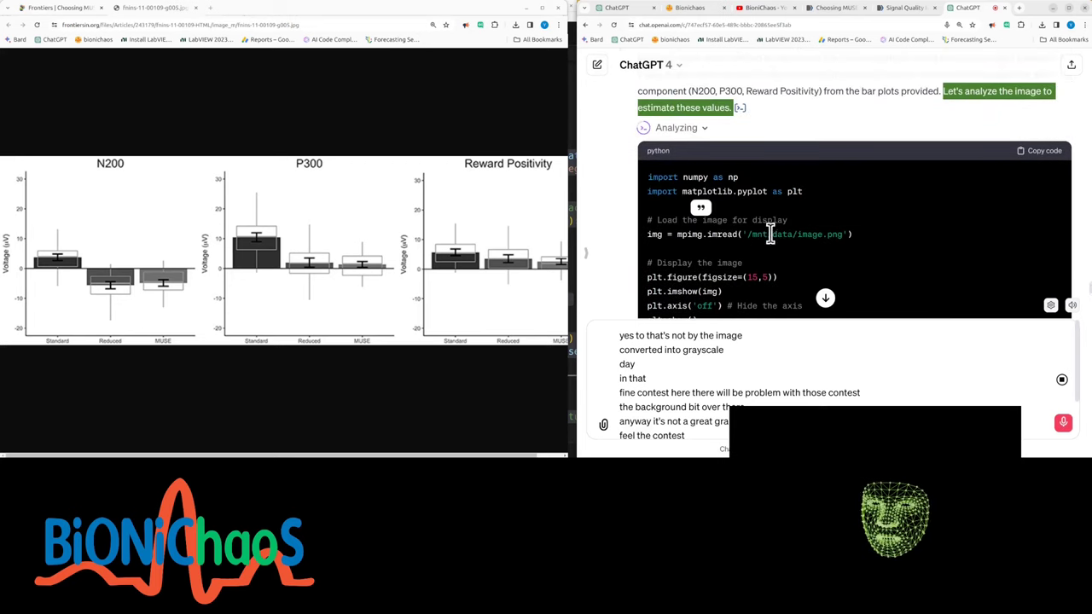
# - Check ChatGPT's estimated N200, P300 and reward positivity values in the code and summary, and reply "the values are wrong"
pyautogui.scroll(-3, 736, 256)
pyautogui.scroll(-3, 742, 268)
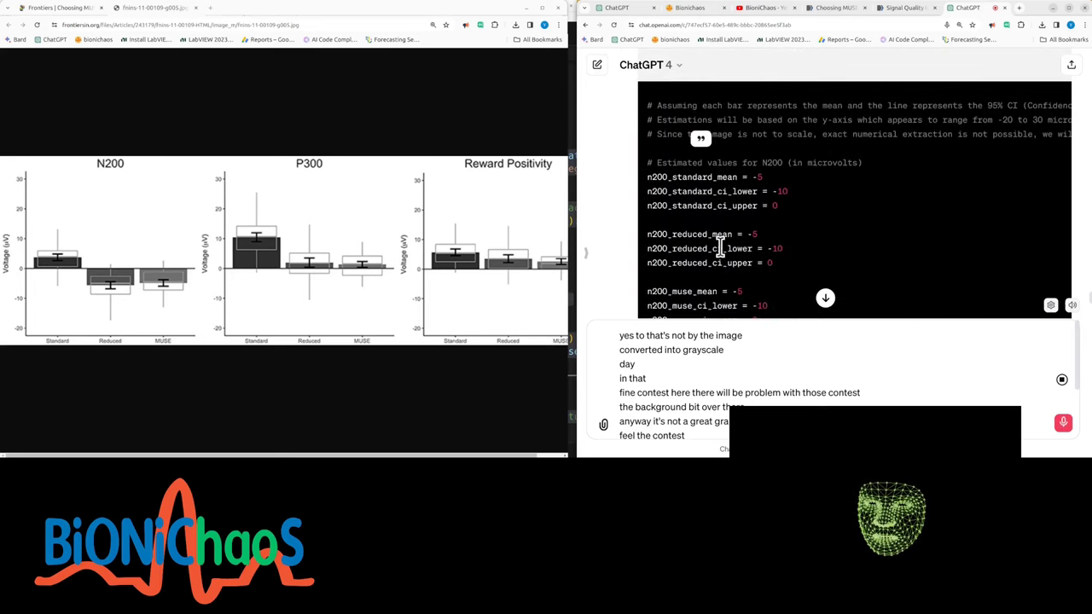
pyautogui.moveTo(676, 162); pyautogui.dragTo(777, 162)
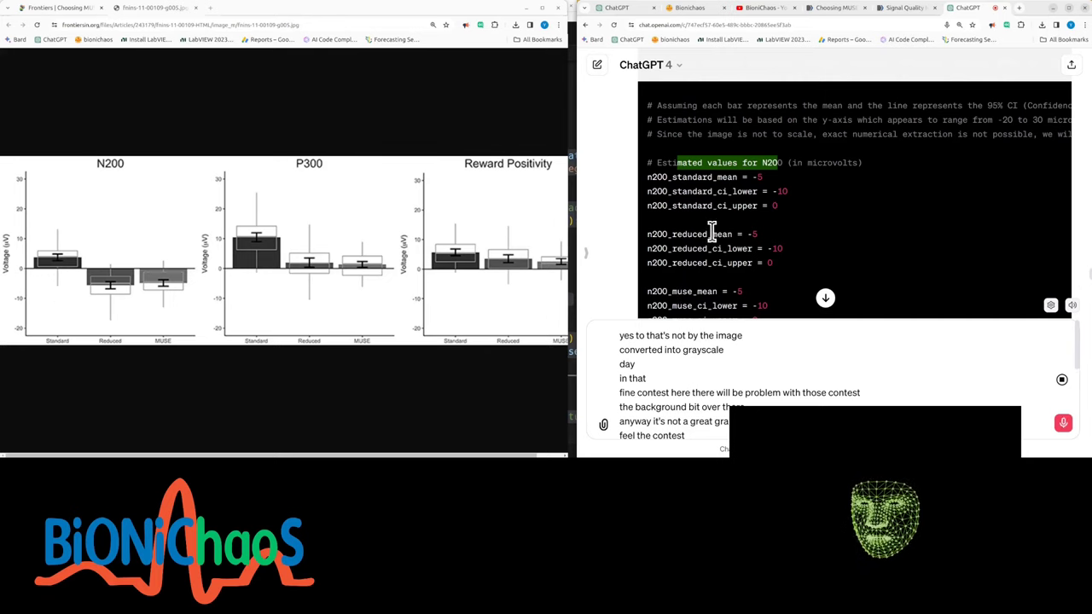
pyautogui.scroll(-1, 710, 230)
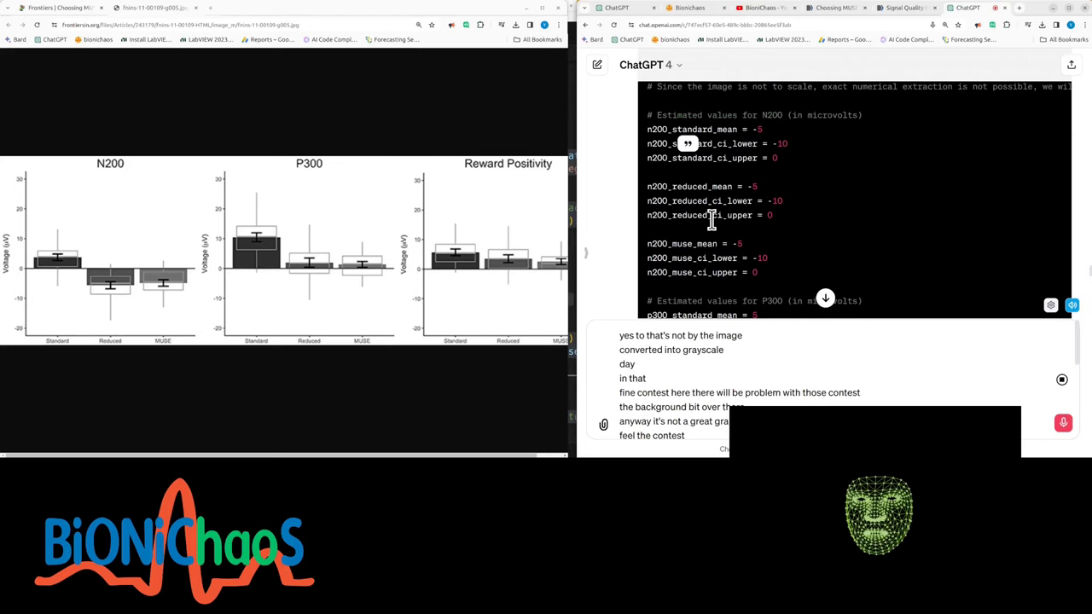
pyautogui.scroll(-4, 710, 220)
pyautogui.scroll(4, 710, 220)
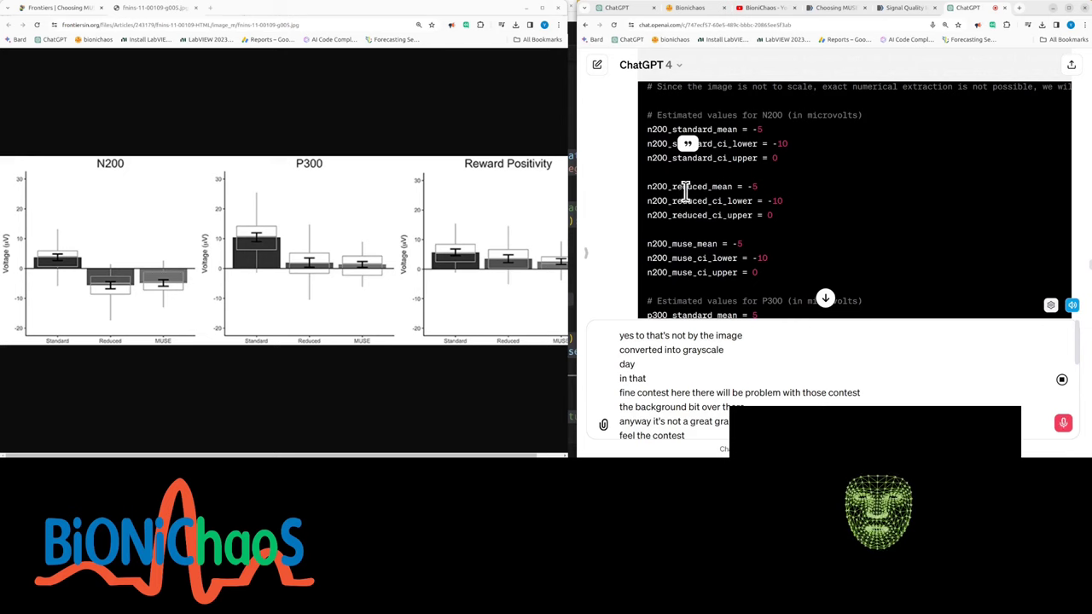
pyautogui.scroll(-2, 685, 190)
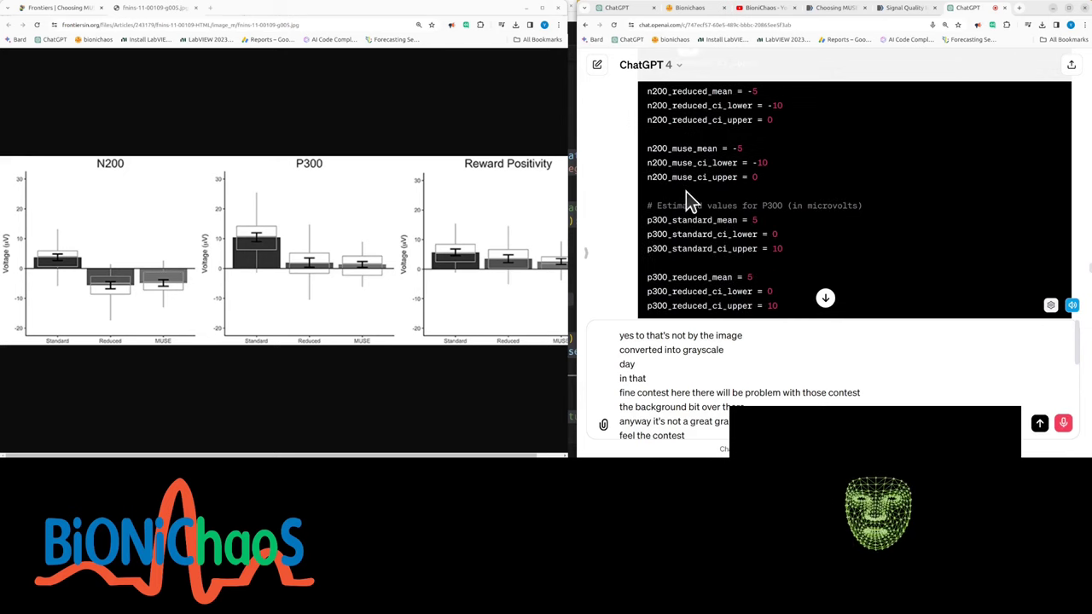
pyautogui.scroll(-10, 686, 191)
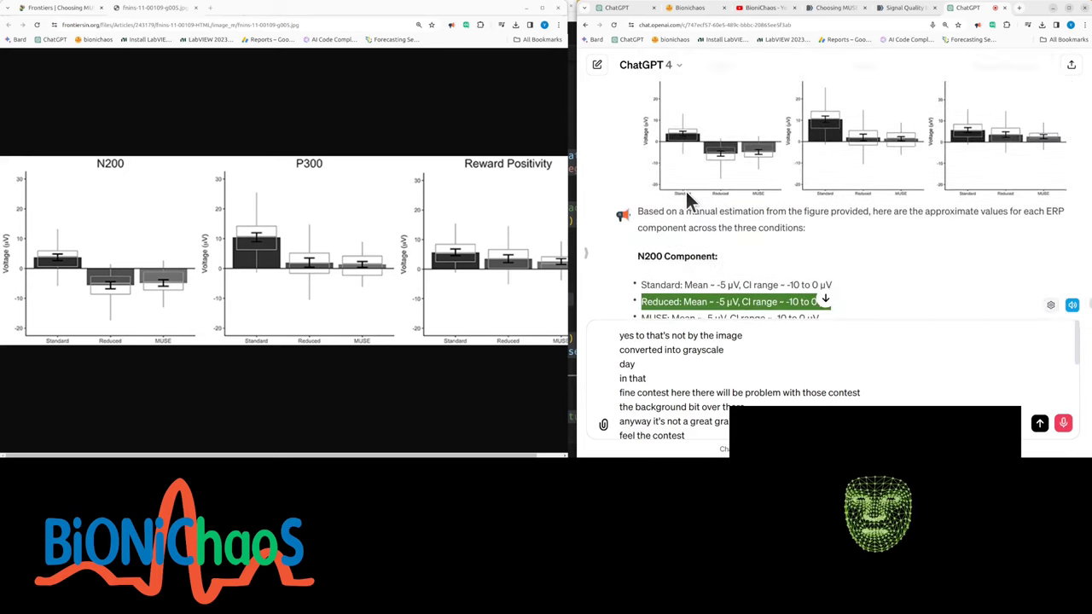
pyautogui.scroll(-3, 685, 191)
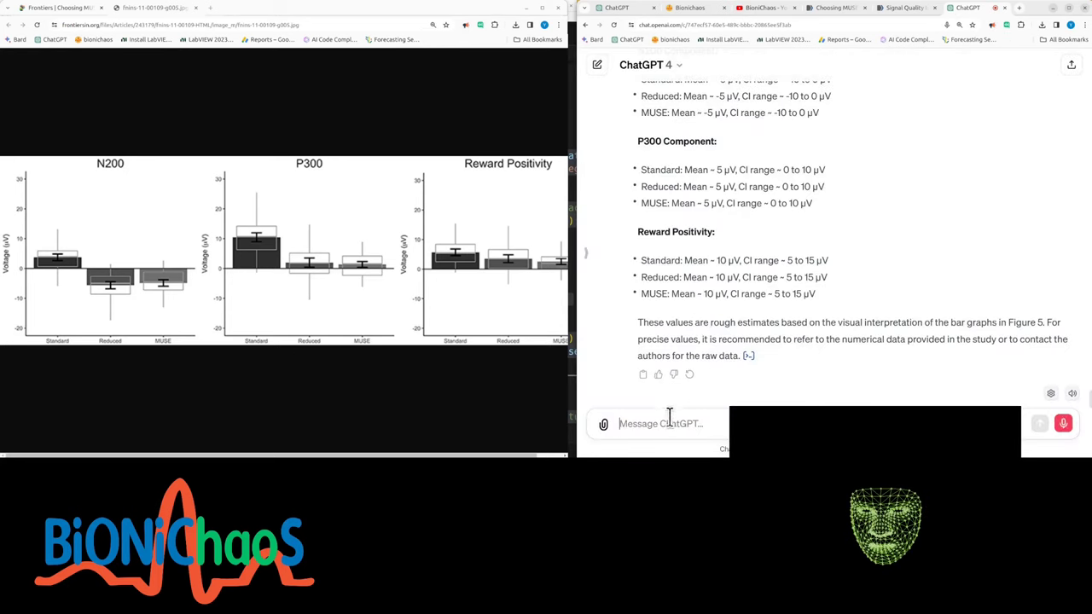
pyautogui.write('the values are wrong')
pyautogui.press('Return')
pyautogui.write("I don't know why")
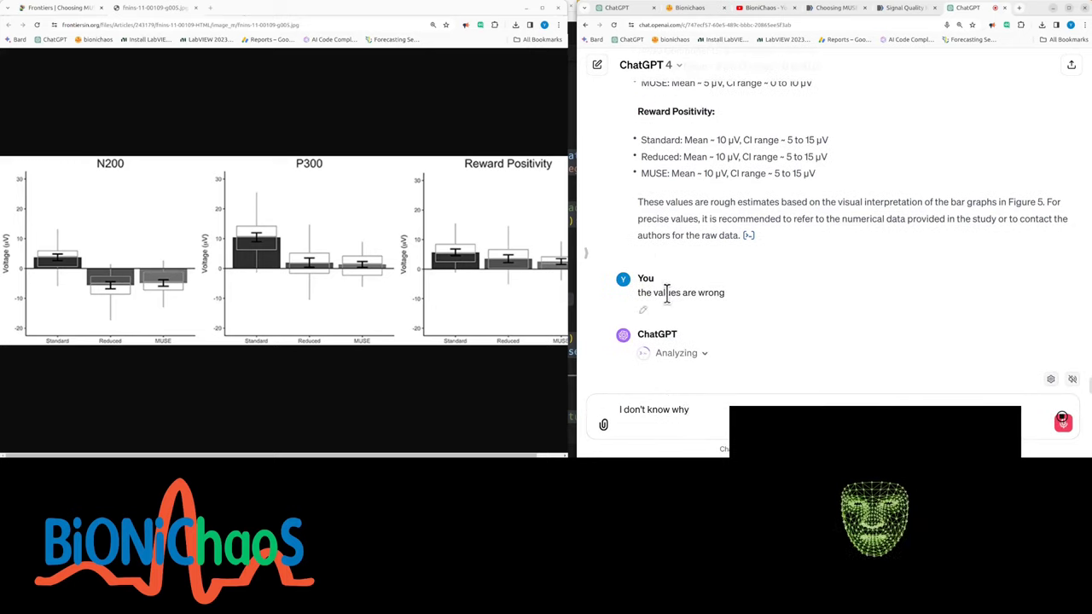
pyautogui.hotkey('shift', 'Return')
pyautogui.write("I don't know why this figure is like that it seems like to begin with a very bad")
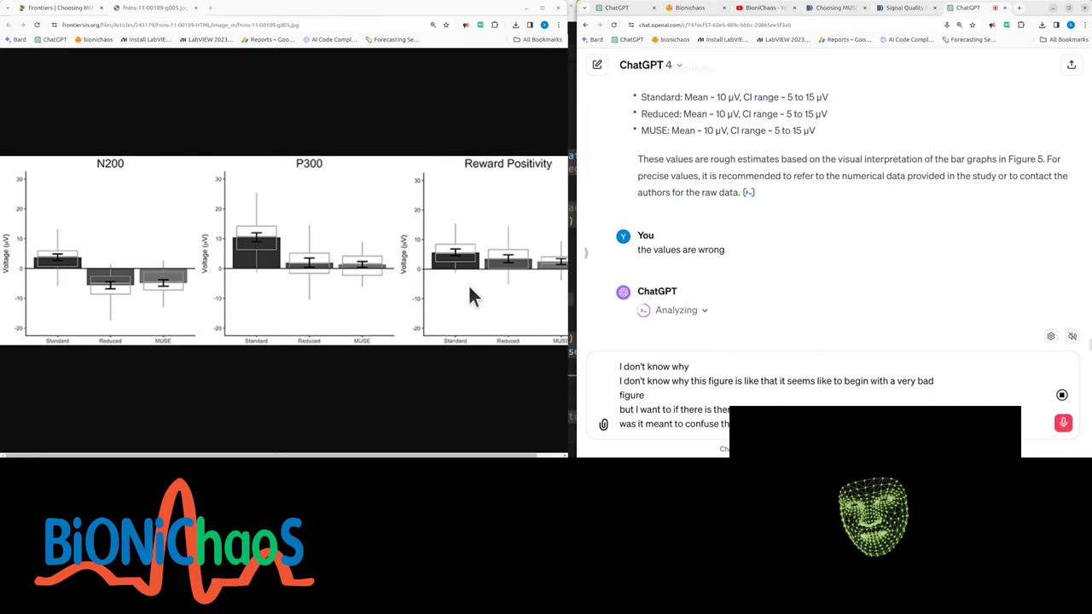
# - Return from the full-size image to Figure 5 in the article and examine ChatGPT's new contour-detection plot
pyautogui.click(8, 24)
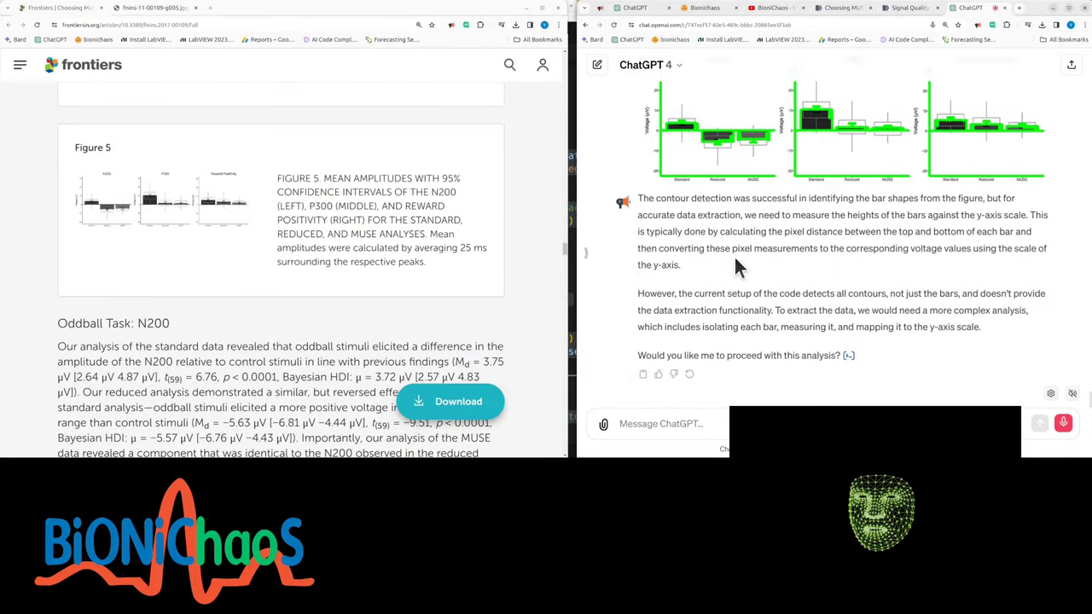
pyautogui.scroll(1, 757, 218)
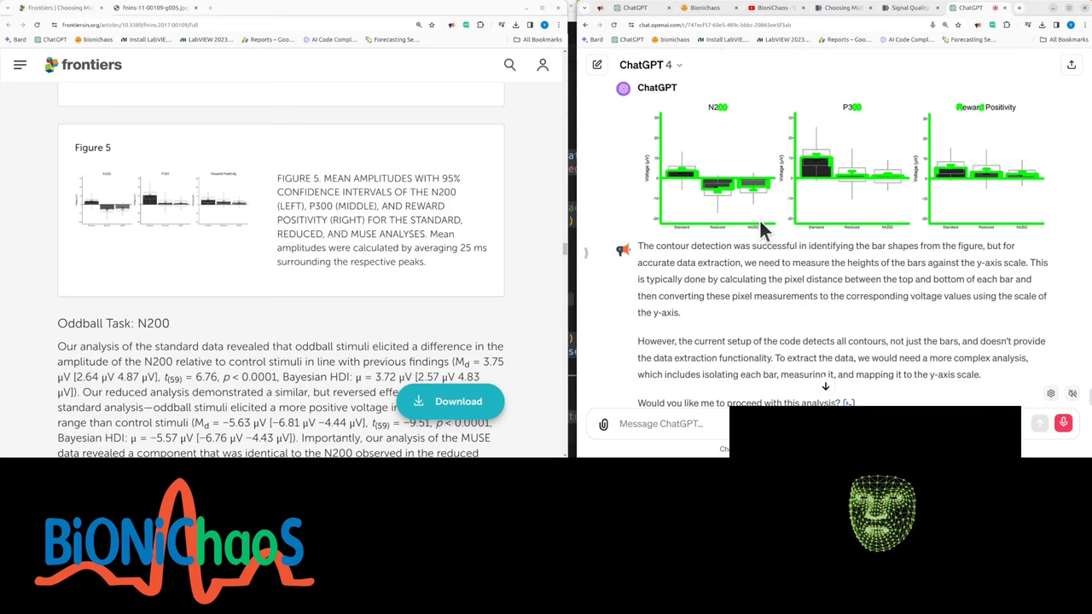
pyautogui.scroll(-1, 759, 218)
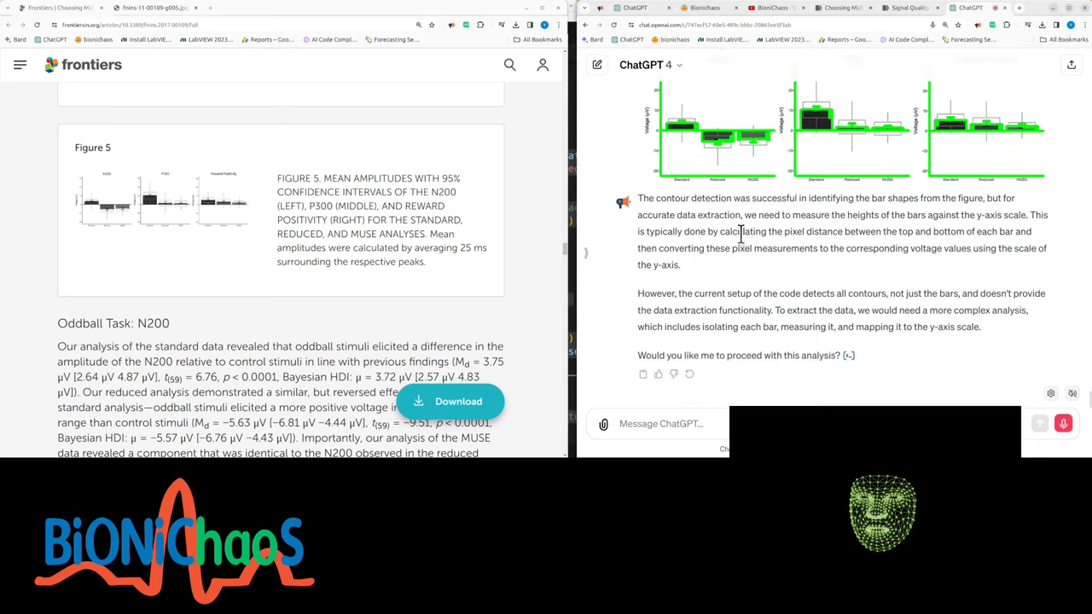
# - Reply "y" so ChatGPT proceeds with the more complex analysis, and highlight its paragraph about detecting all contours
pyautogui.click(676, 422)
pyautogui.write('y')
pyautogui.press('Return')
pyautogui.scroll(2, 726, 231)
pyautogui.tripleClick(703, 303)
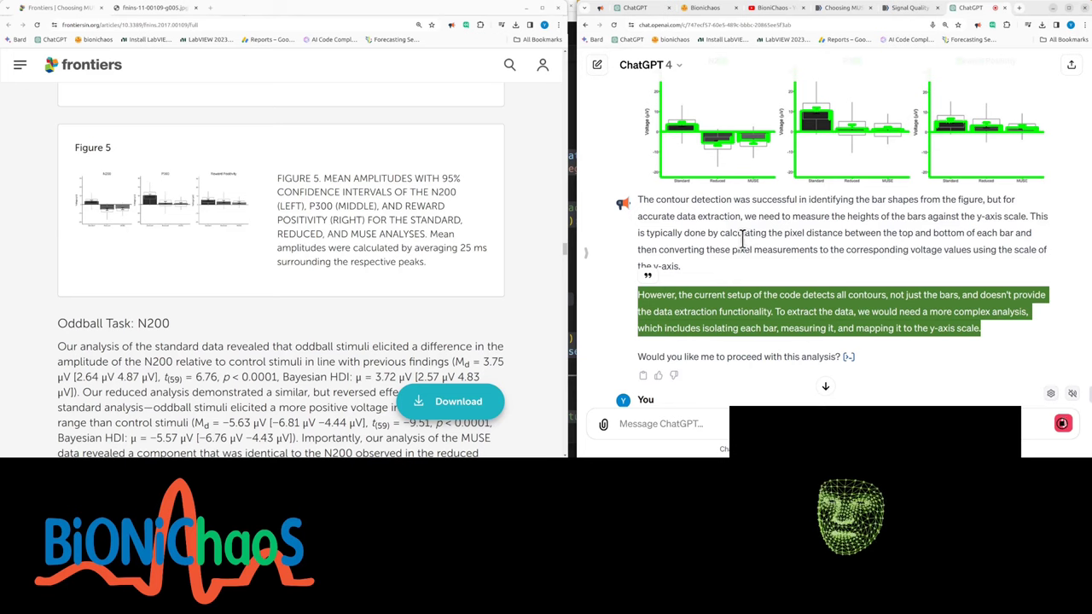
# - Inspect the code of ChatGPT's contour-detection analysis, highlight the filter_contours call, and close the code view
pyautogui.write('y')
pyautogui.press('Return')
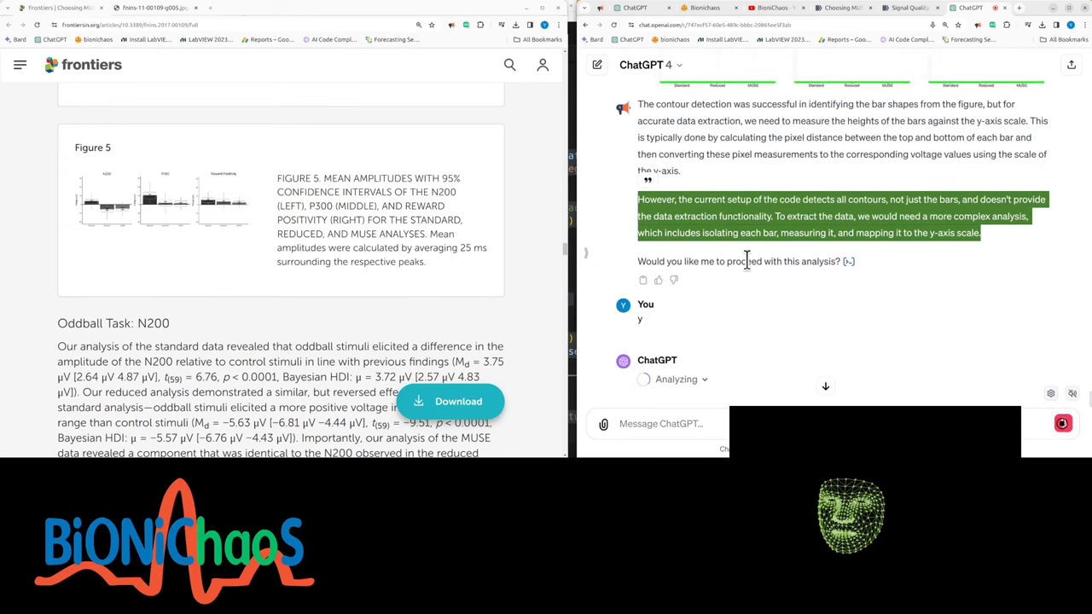
pyautogui.click(848, 261)
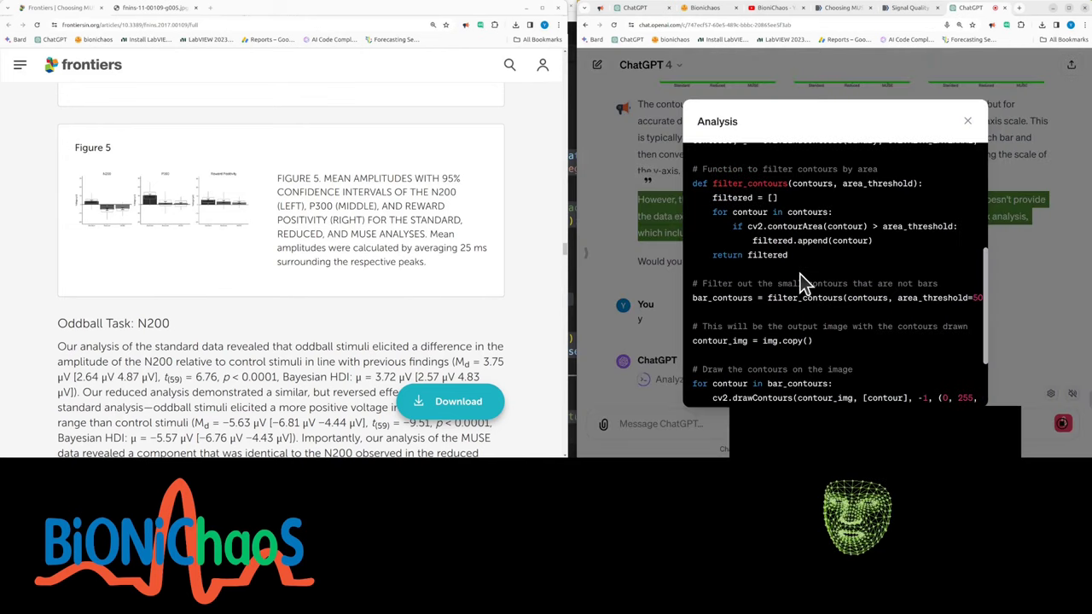
pyautogui.write('set')
pyautogui.doubleClick(809, 298)
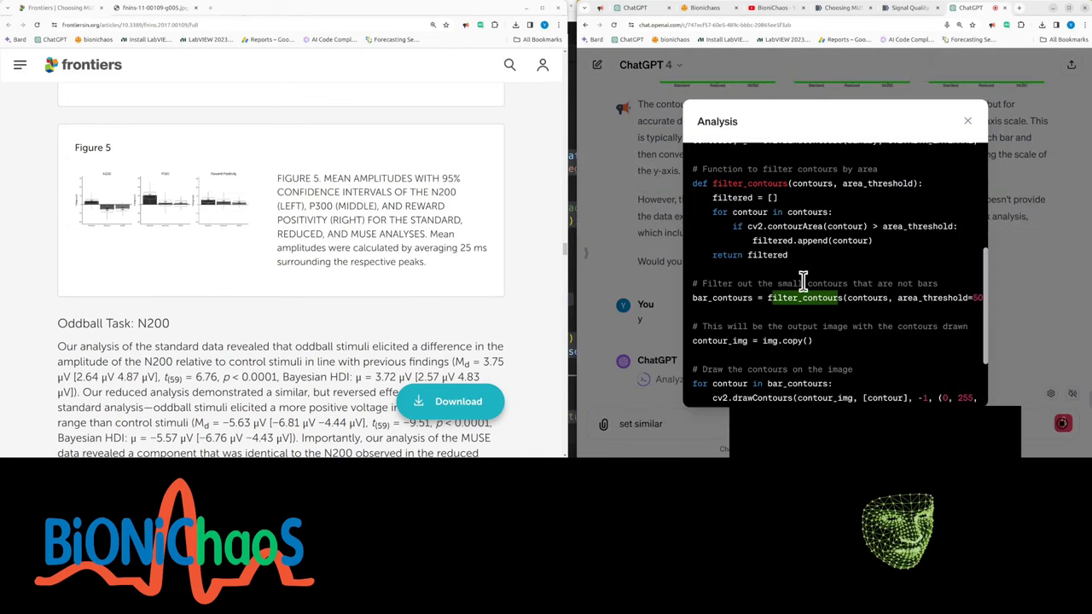
pyautogui.press('Escape')
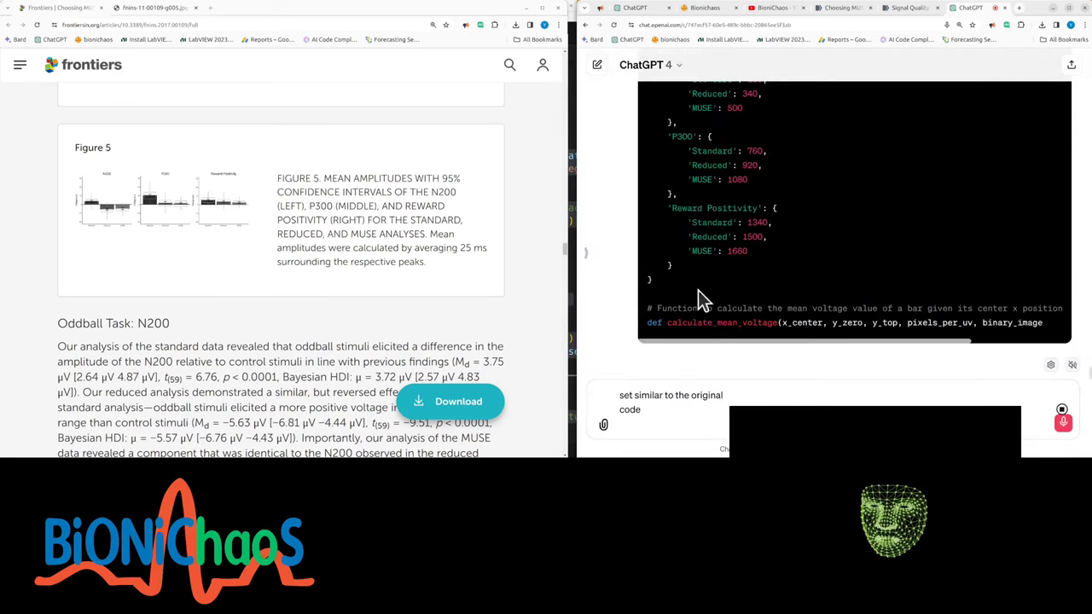
# - Compare the N200, P300 and Reward Positivity x_positions in ChatGPT's new code with the full-size Figure 5 image
pyautogui.scroll(3, 699, 292)
pyautogui.scroll(-3, 733, 246)
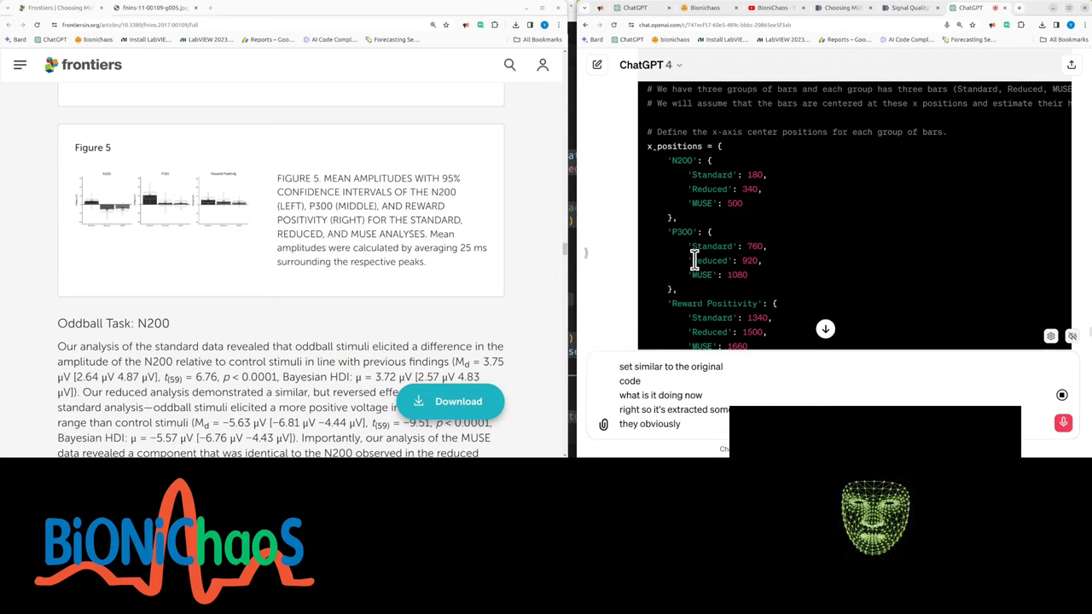
pyautogui.click(132, 12)
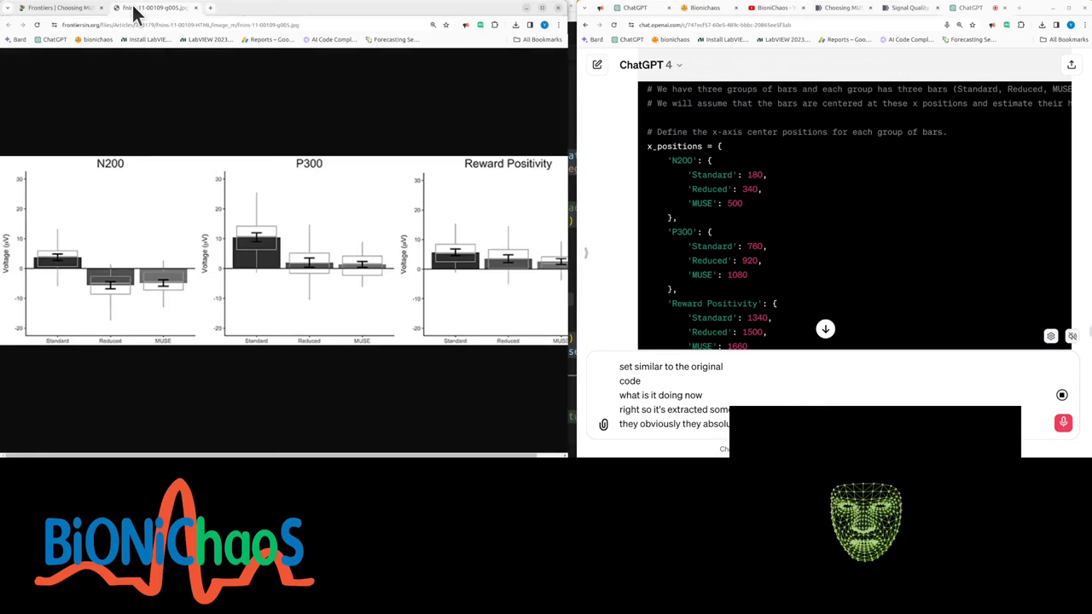
pyautogui.doubleClick(734, 205)
pyautogui.scroll(-2, 731, 248)
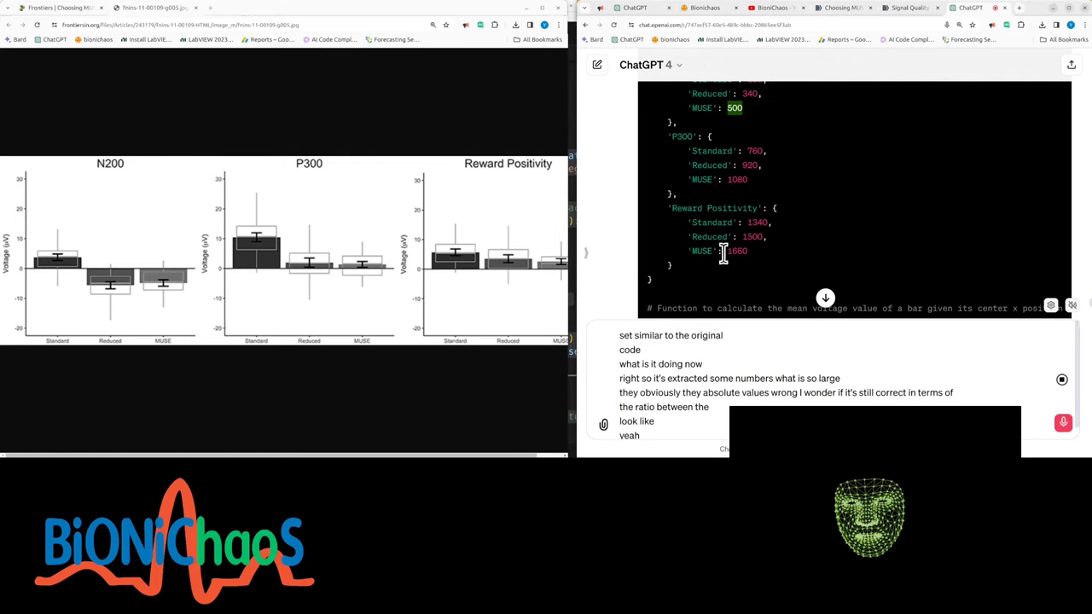
# - Highlight ChatGPT's explanation of the incorrect indexing error and expand the code of its corrected analysis
pyautogui.scroll(-5, 724, 256)
pyautogui.tripleClick(754, 237)
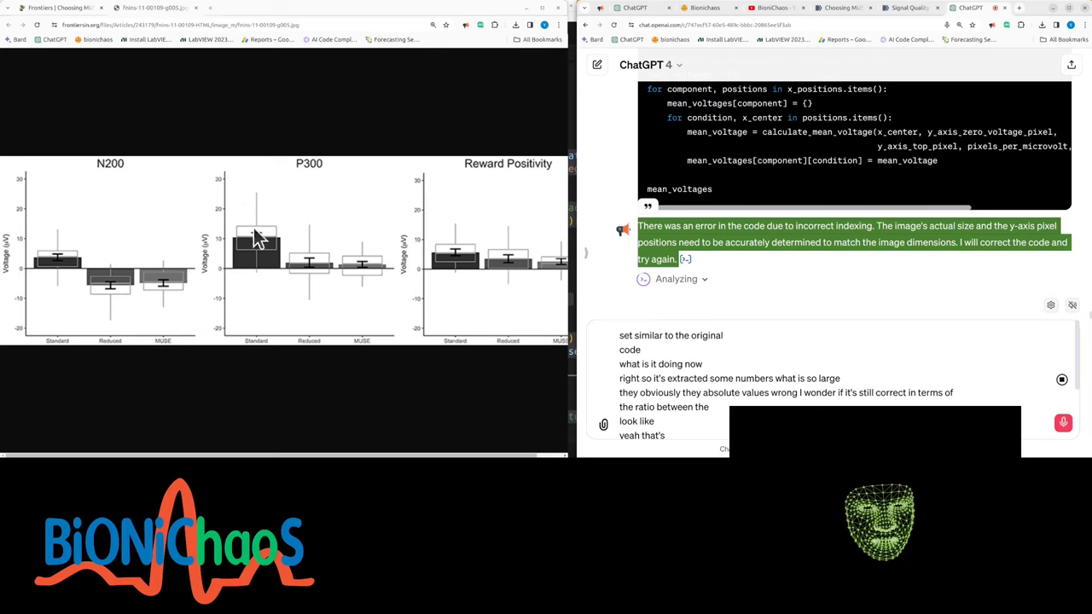
pyautogui.click(708, 279)
pyautogui.scroll(5, 709, 285)
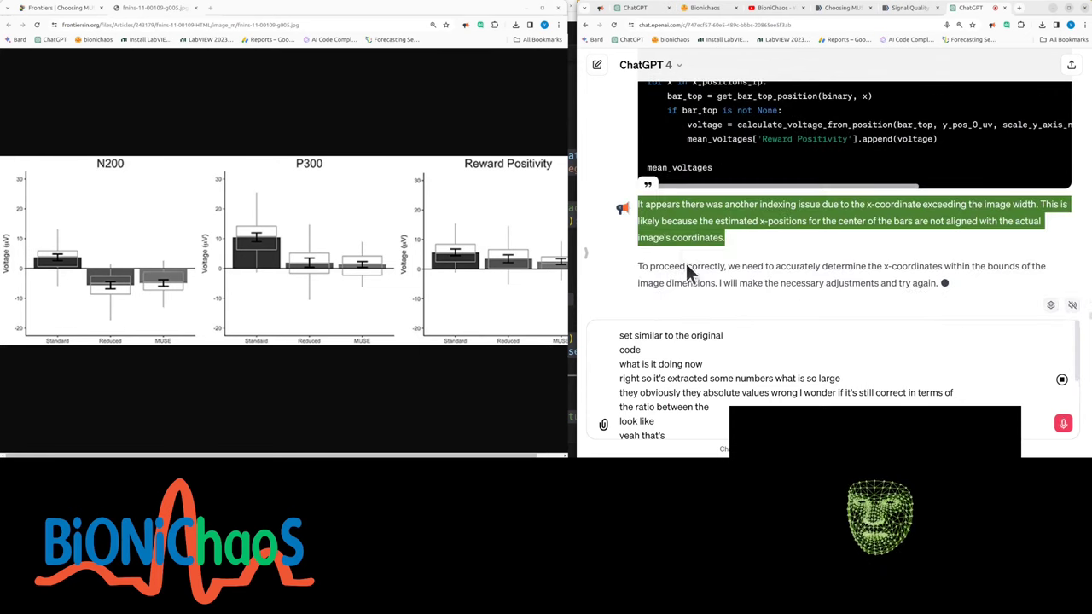
# - Clear the dictated text from the message, stop ChatGPT's running analysis, and highlight its paragraph about accurately determining the x-coordinates
pyautogui.hotkey('ctrl', 'a')
pyautogui.press('BackSpace')
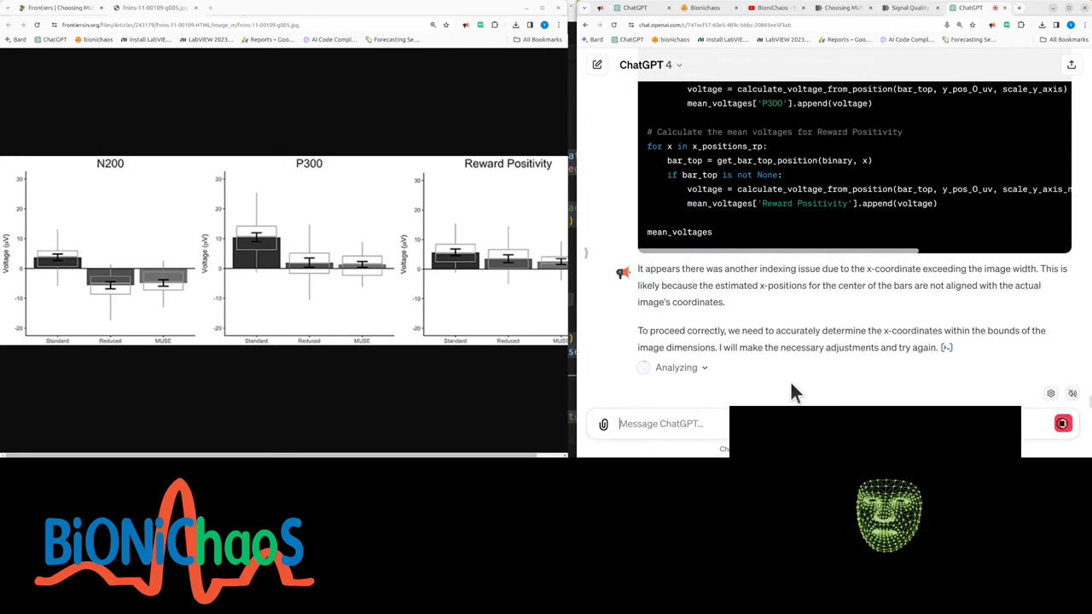
pyautogui.click(1062, 425)
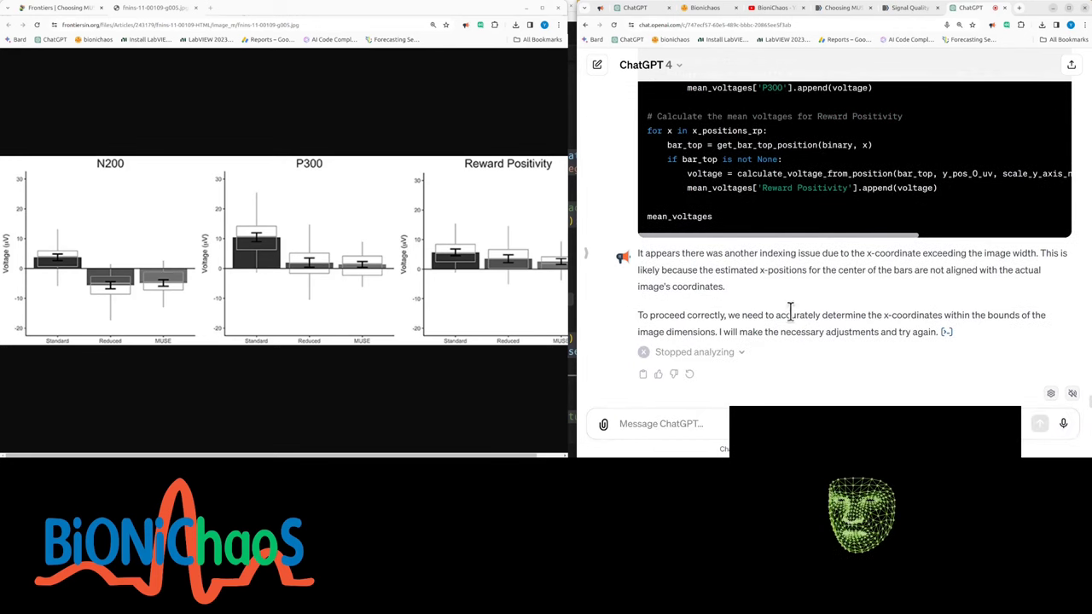
pyautogui.tripleClick(694, 333)
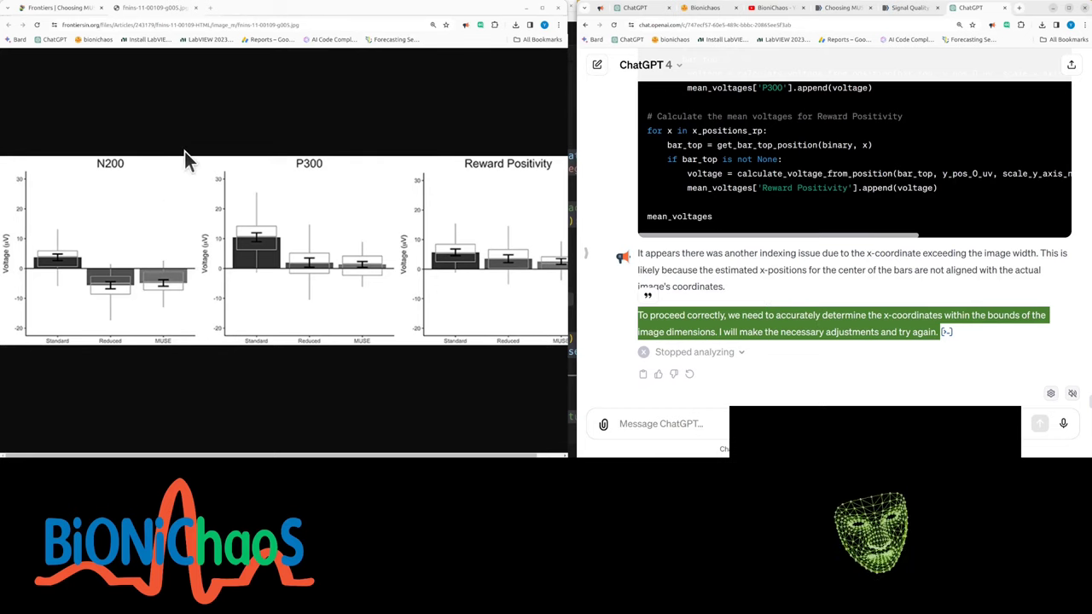
# - View the article's Figure 6 resampling plots at full size, and return to the title section of the MUSE article
pyautogui.click(45, 10)
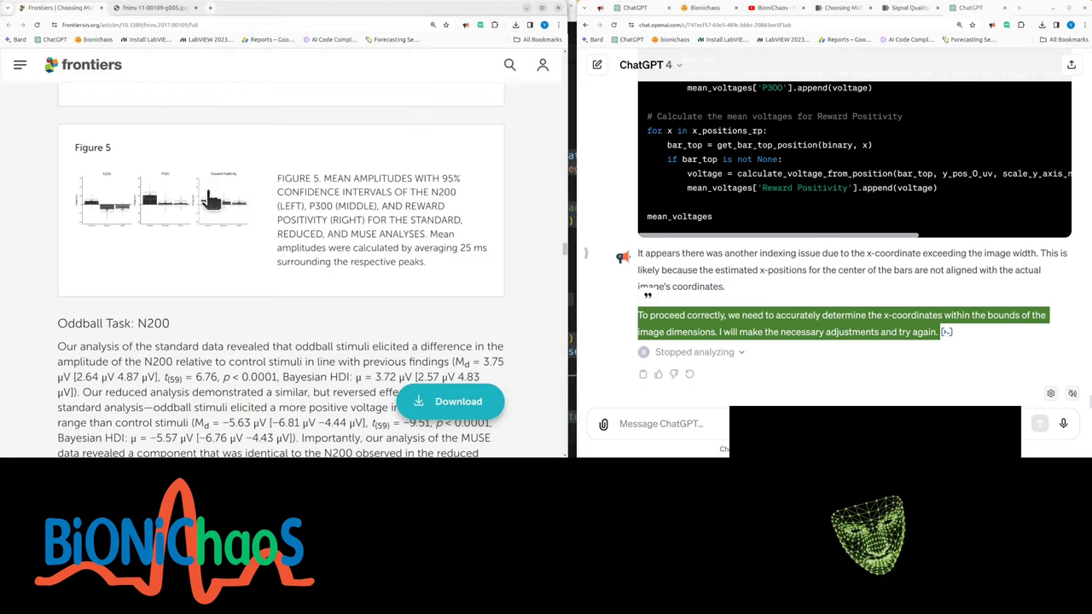
pyautogui.scroll(-12, 206, 328)
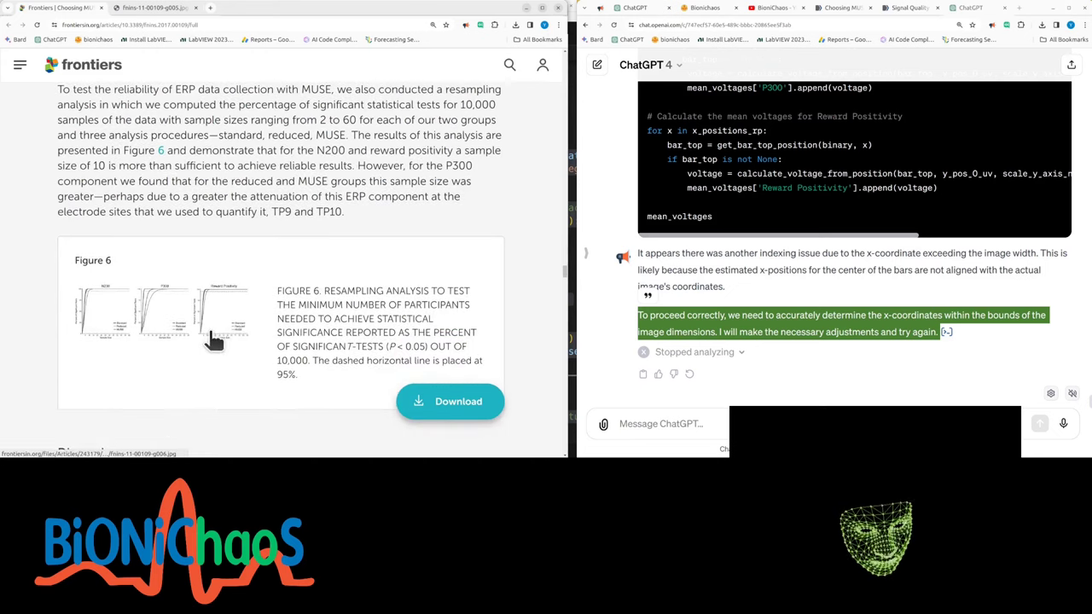
pyautogui.click(206, 331)
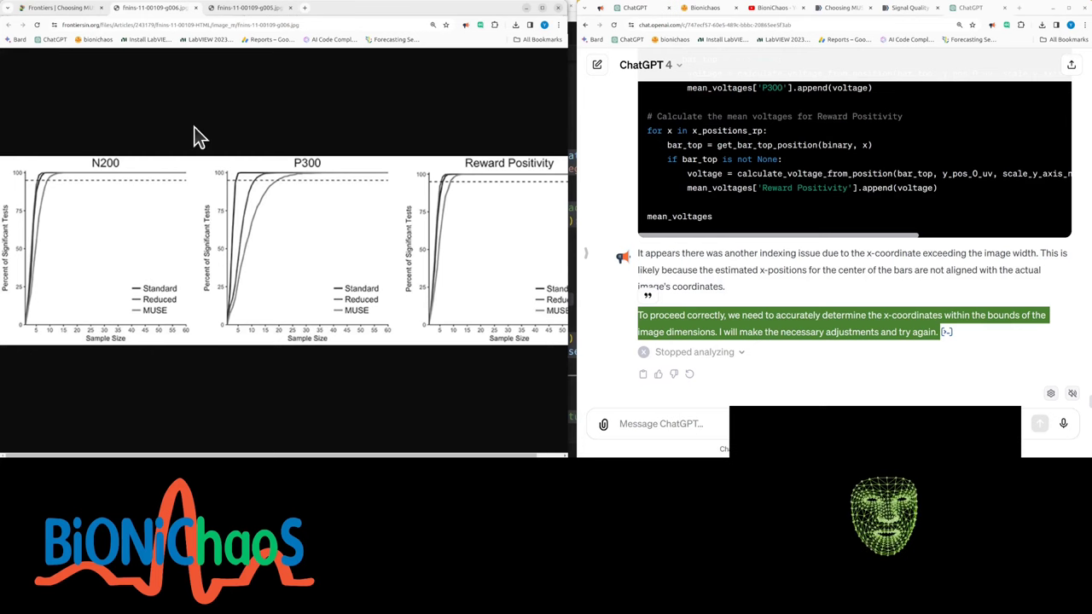
pyautogui.click(34, 9)
pyautogui.scroll(4, 254, 223)
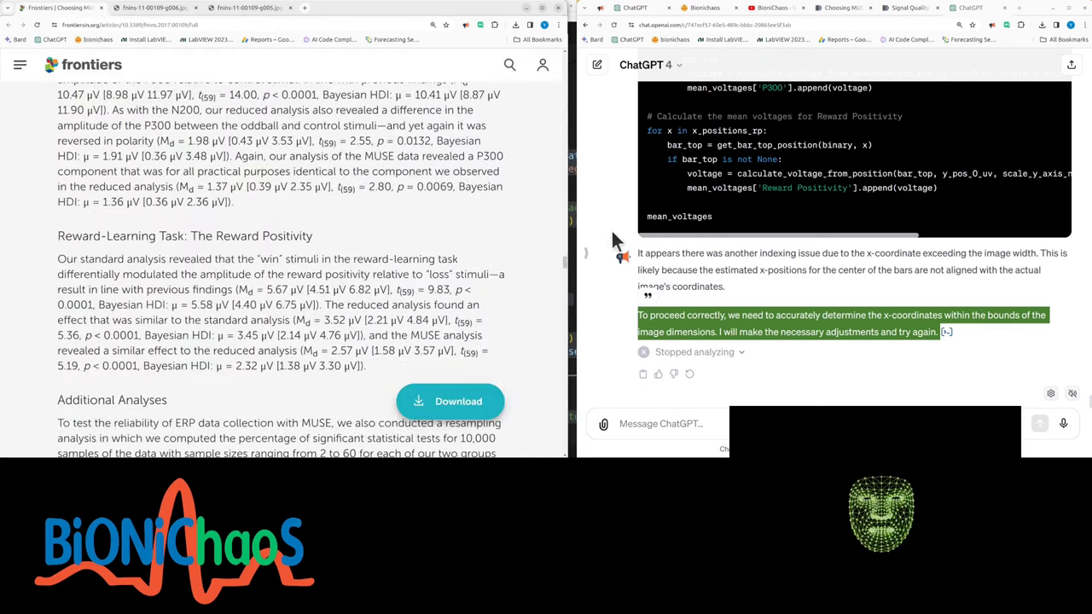
pyautogui.moveTo(563, 262); pyautogui.dragTo(564, 60)
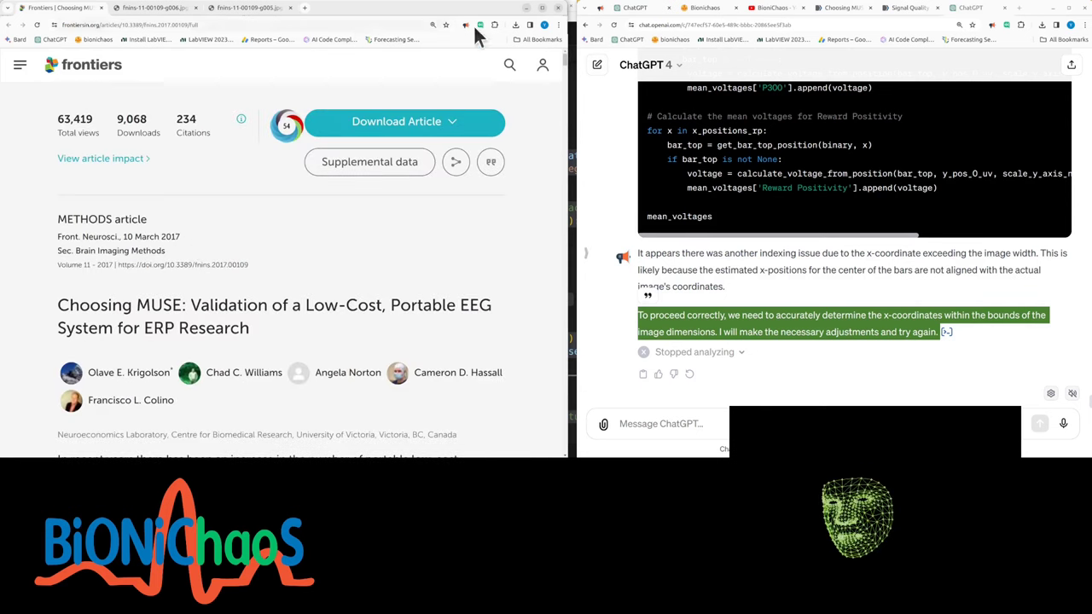
# - Switch to the Signal Quality article and review its Mindeep hardware, experiment setup and waveform figures
pyautogui.click(909, 10)
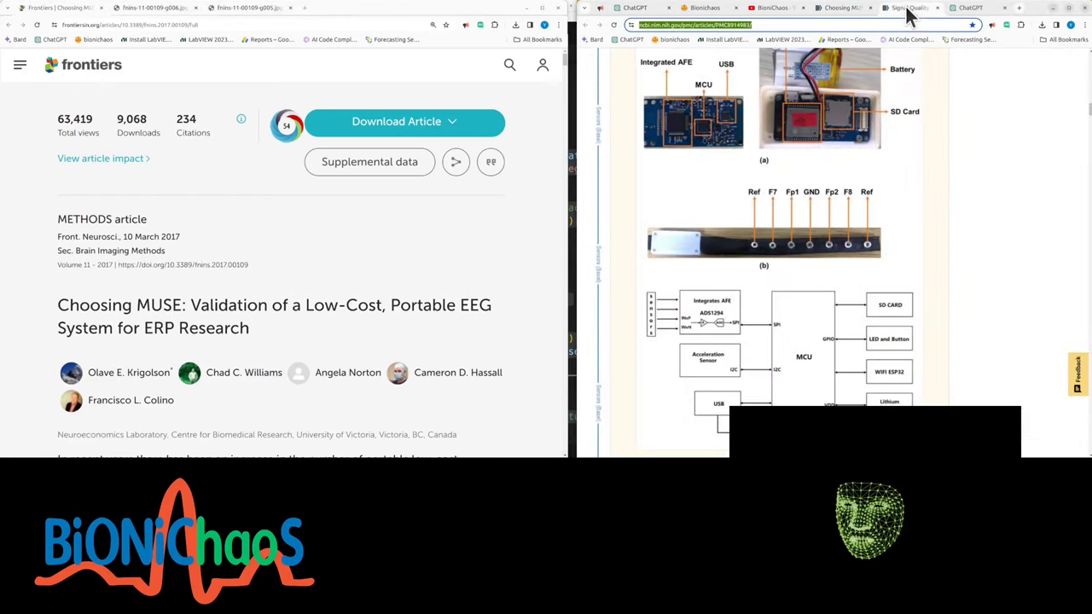
pyautogui.scroll(-1, 902, 186)
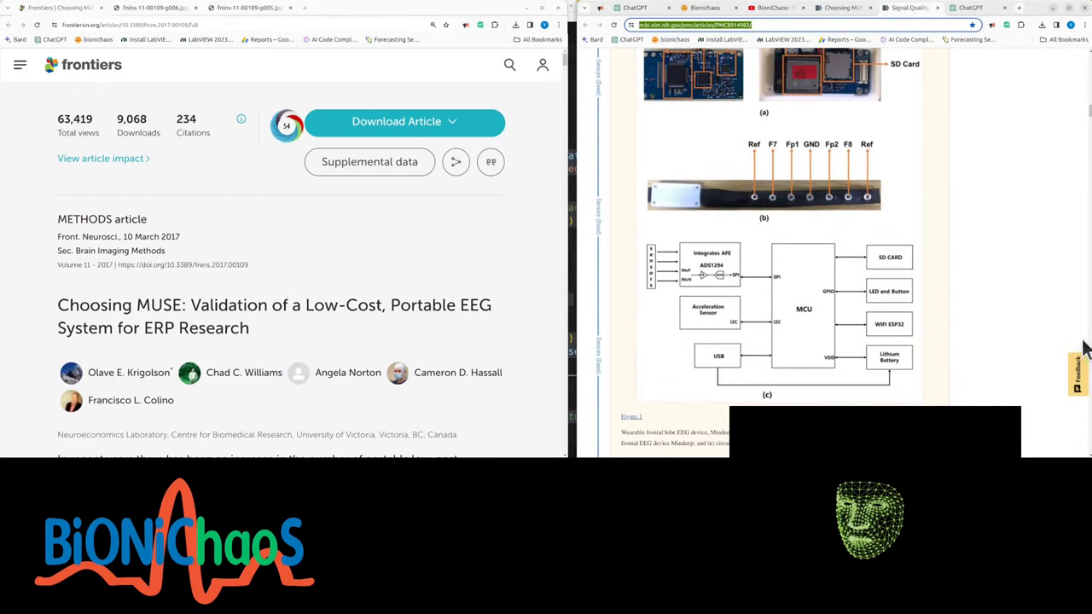
pyautogui.scroll(-10, 767, 247)
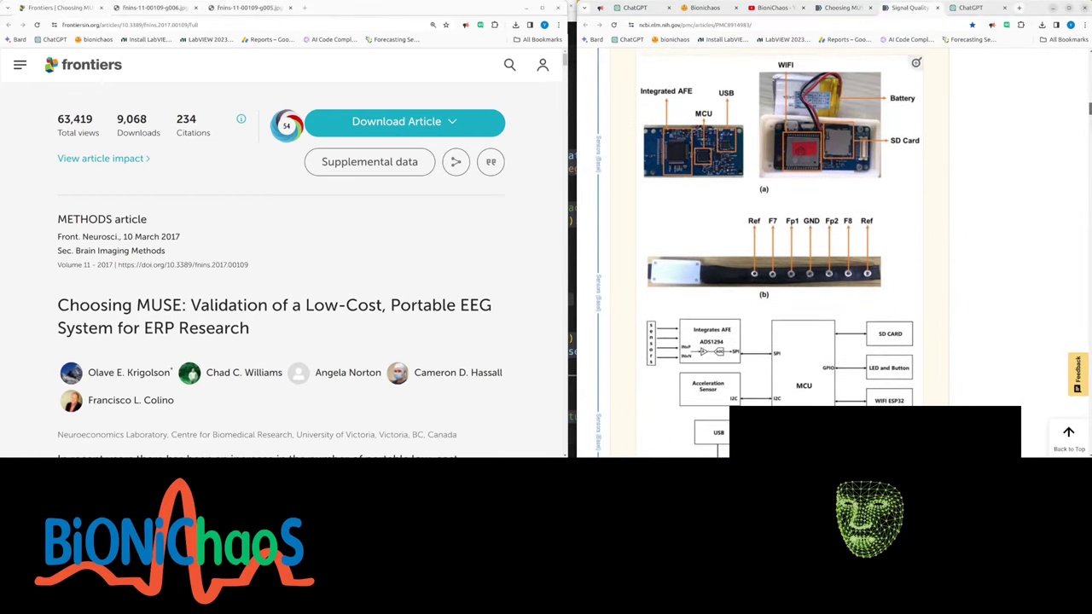
pyautogui.scroll(-4, 1066, 166)
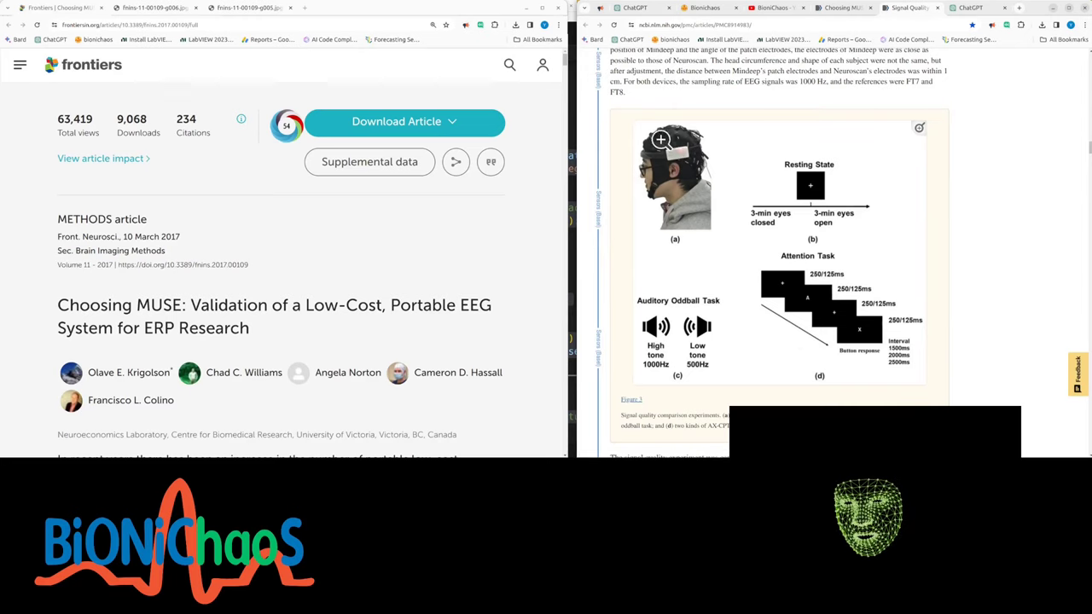
pyautogui.scroll(-10, 1088, 154)
pyautogui.scroll(-8, 1088, 171)
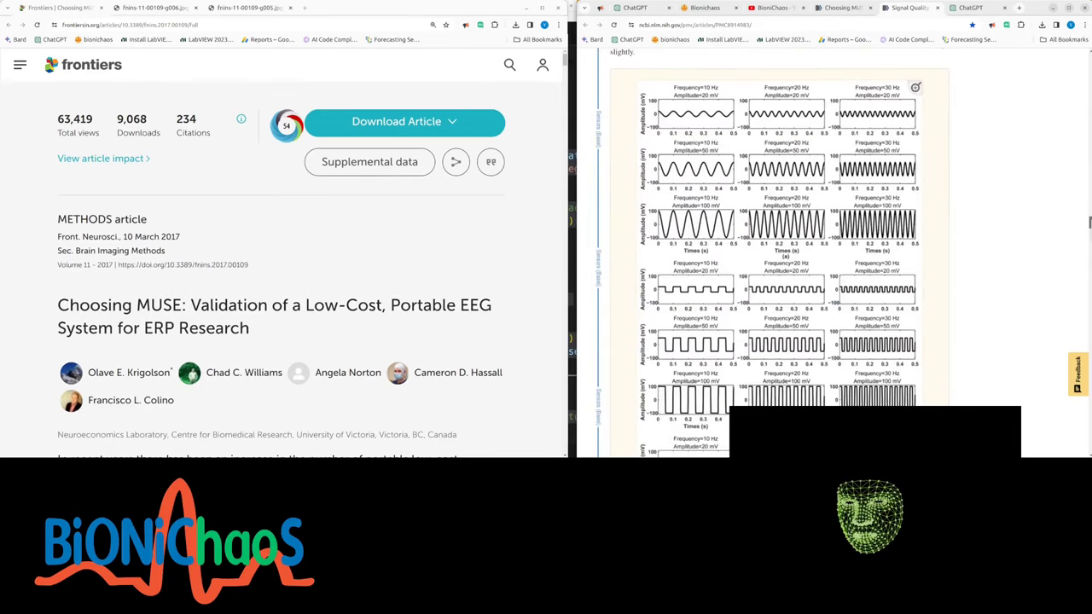
pyautogui.scroll(-1, 1089, 171)
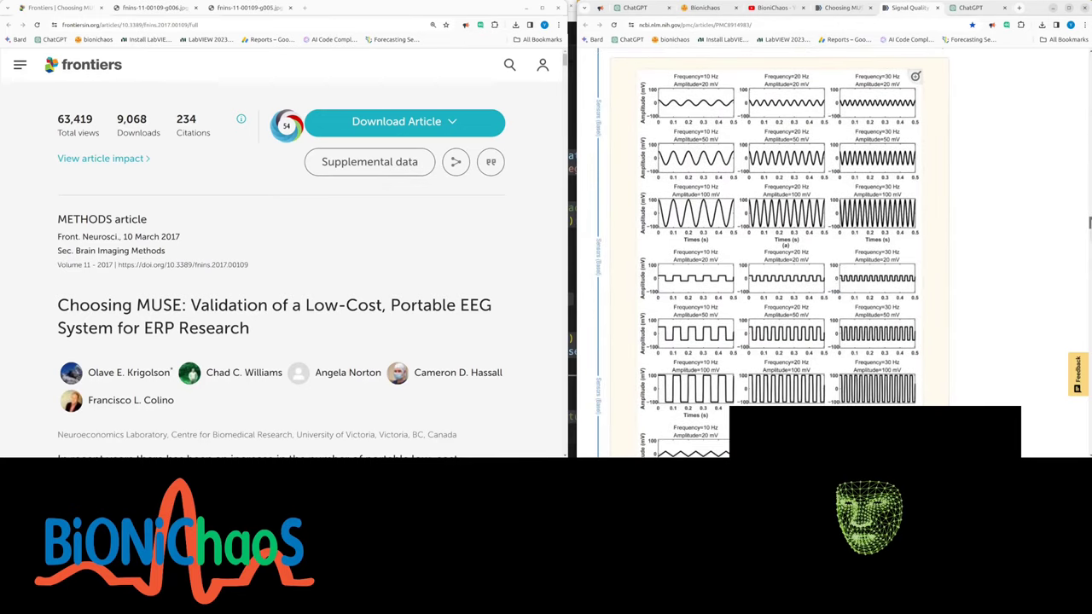
# - Examine the Neuroscan and Mindeep comparison in the resting state plots, Table 2 and the Figure 6 power spectral density results
pyautogui.scroll(-10, 1088, 223)
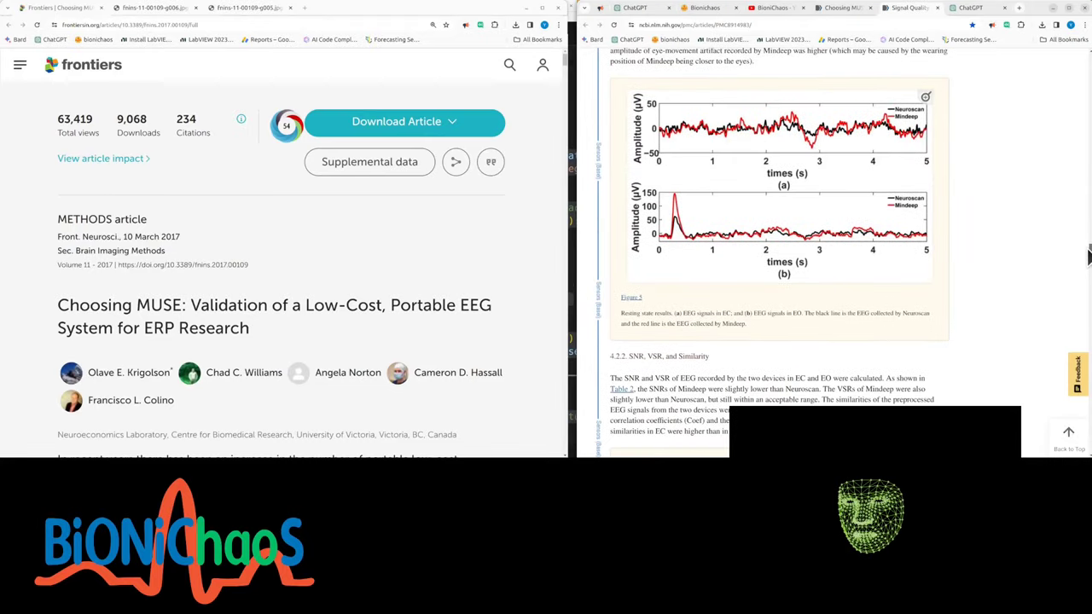
pyautogui.scroll(1, 1089, 254)
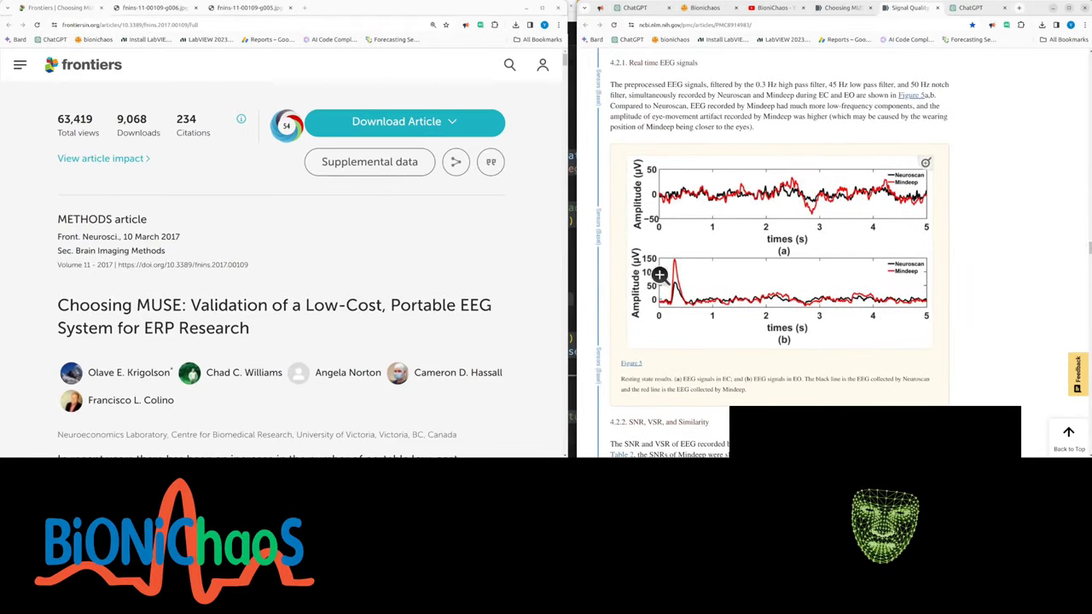
pyautogui.scroll(-1, 863, 319)
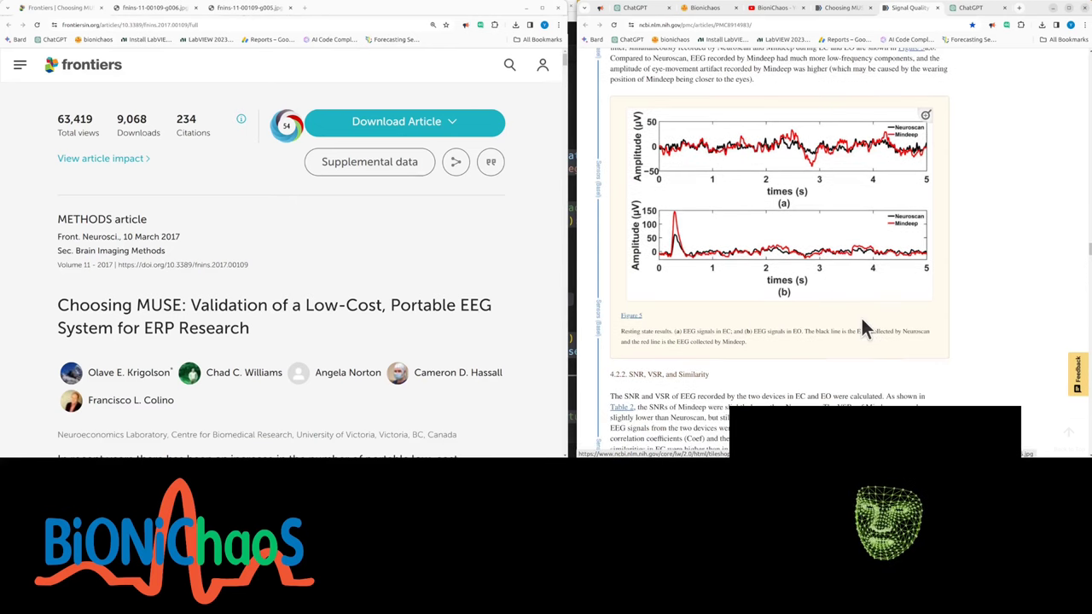
pyautogui.scroll(-3, 800, 267)
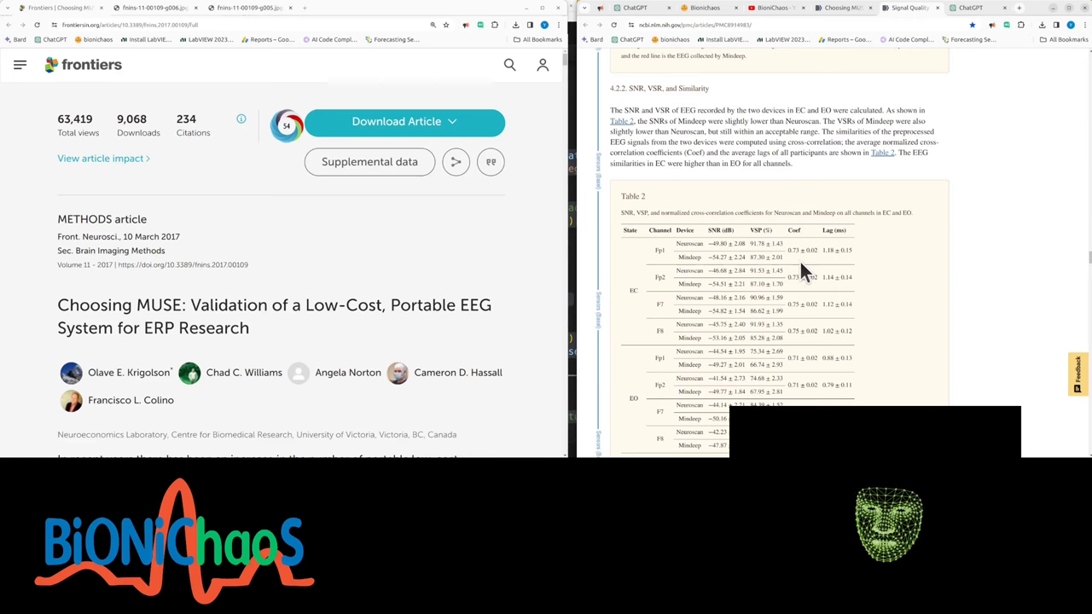
pyautogui.scroll(-2, 767, 257)
pyautogui.scroll(1, 762, 256)
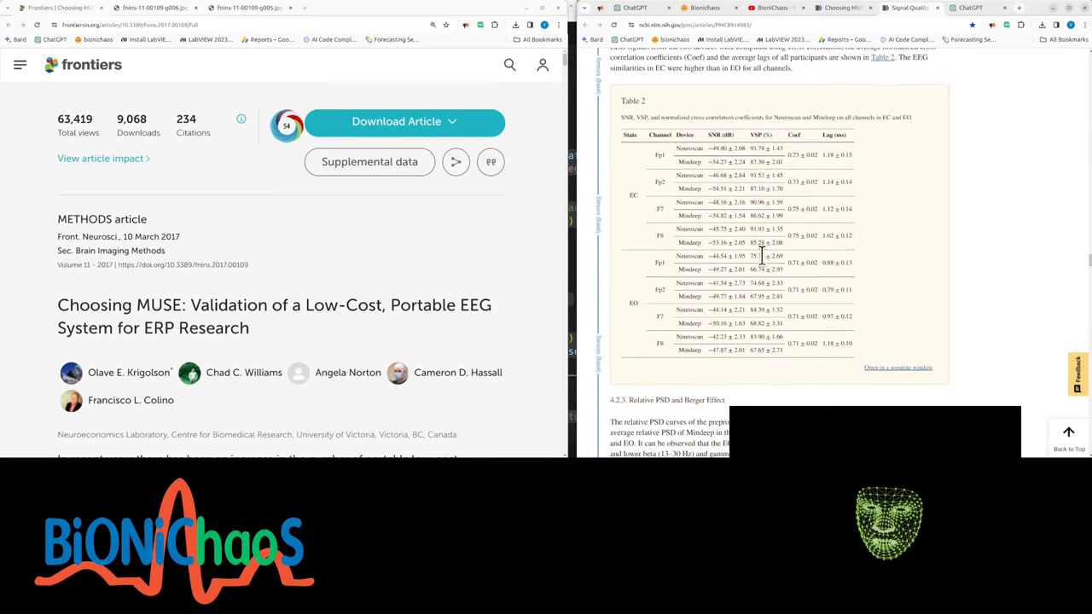
pyautogui.scroll(-4, 761, 256)
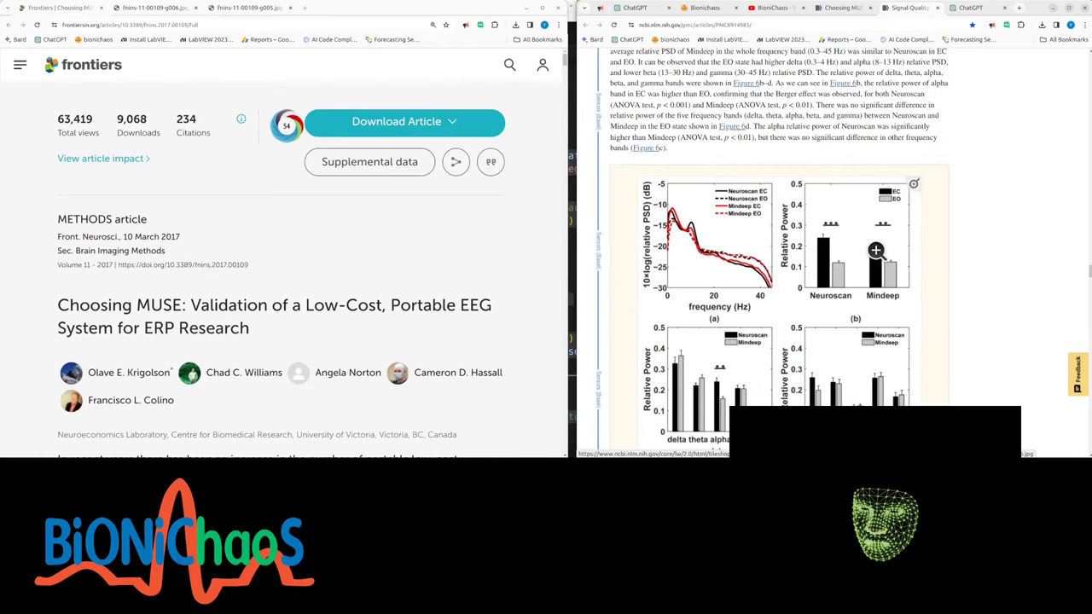
pyautogui.scroll(-1, 877, 247)
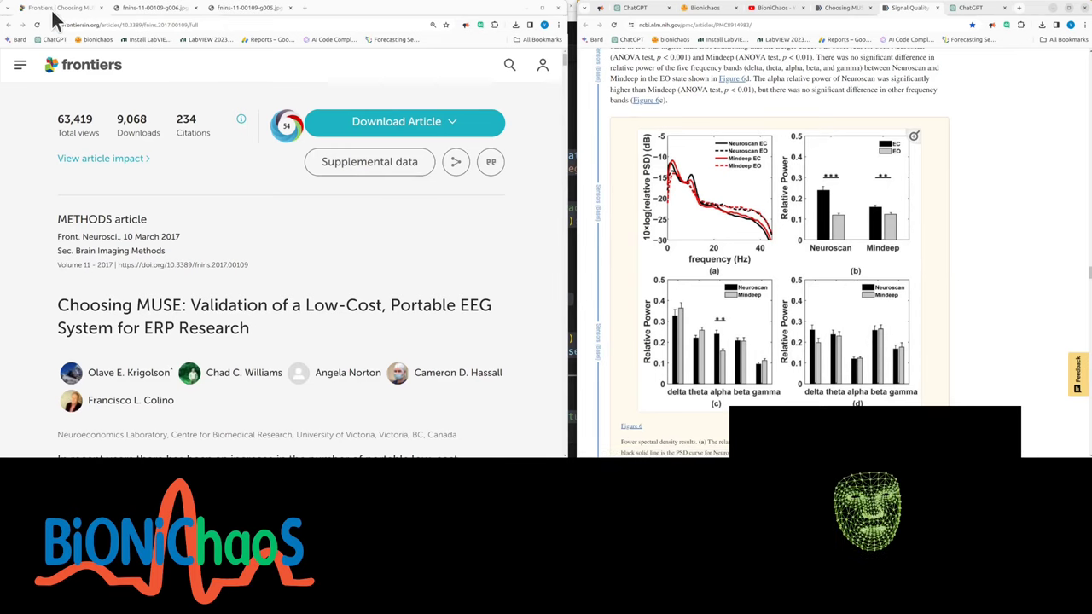
# - Compare the MUSE article's full-size Figure 5 and Figure 6 images with the Signal Quality article's power spectral density figure
pyautogui.click(256, 307)
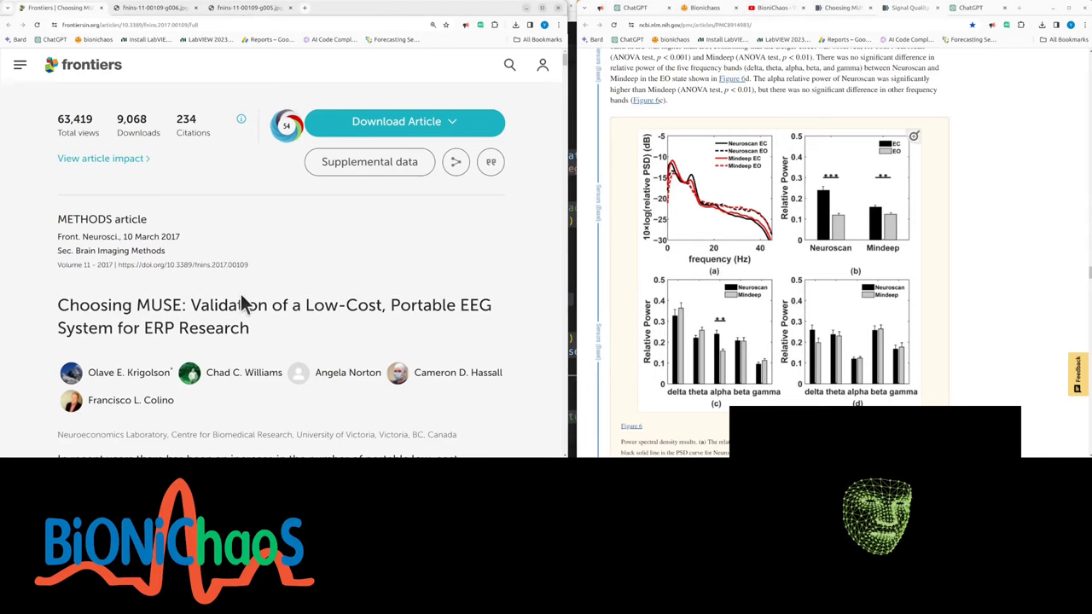
pyautogui.scroll(-10, 260, 307)
pyautogui.scroll(-10, 267, 309)
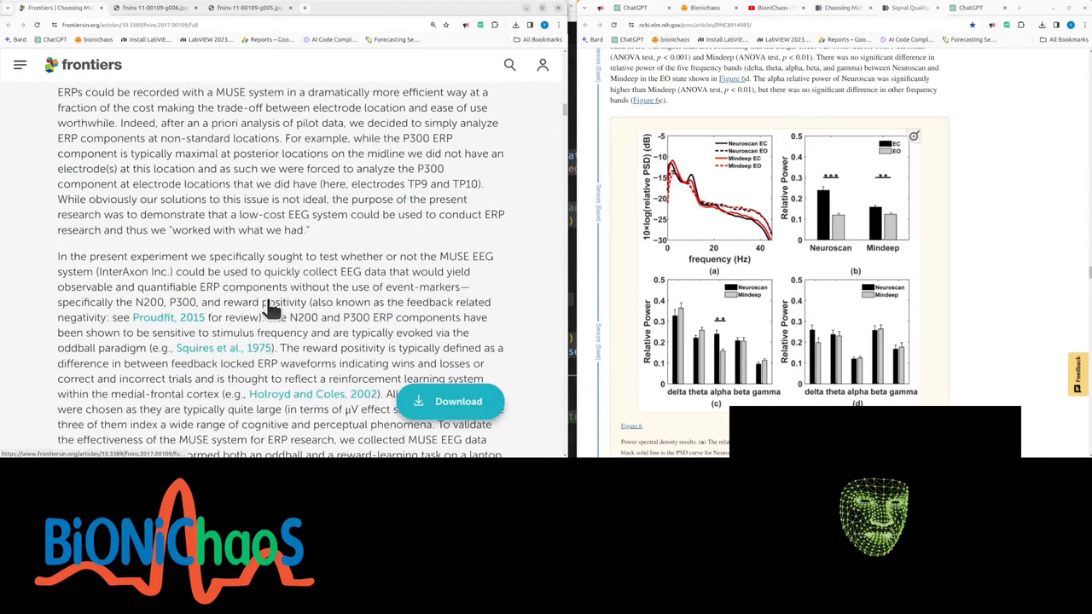
pyautogui.click(152, 10)
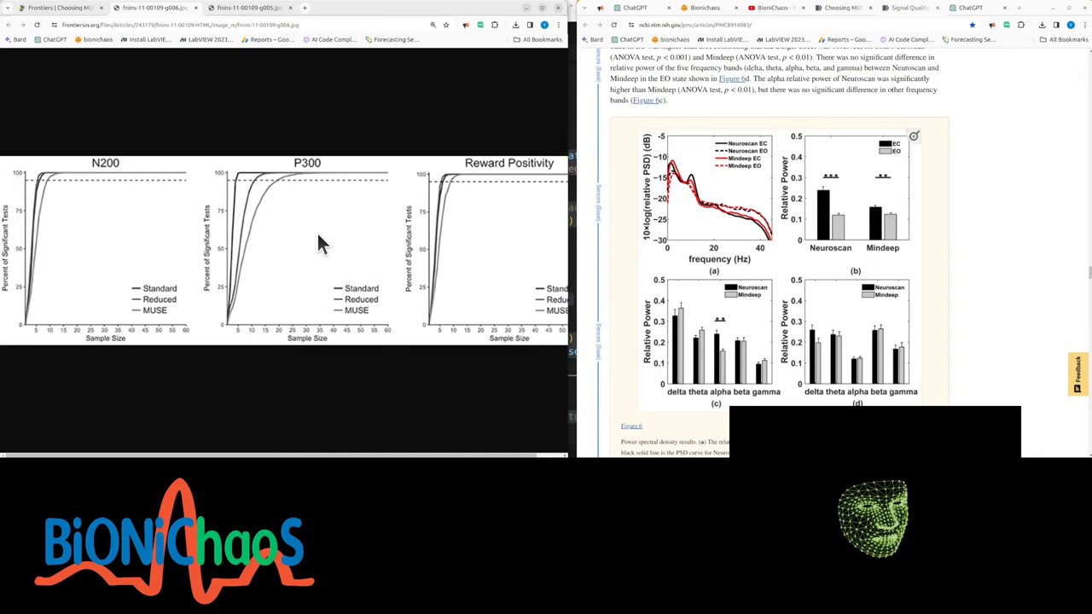
pyautogui.click(261, 13)
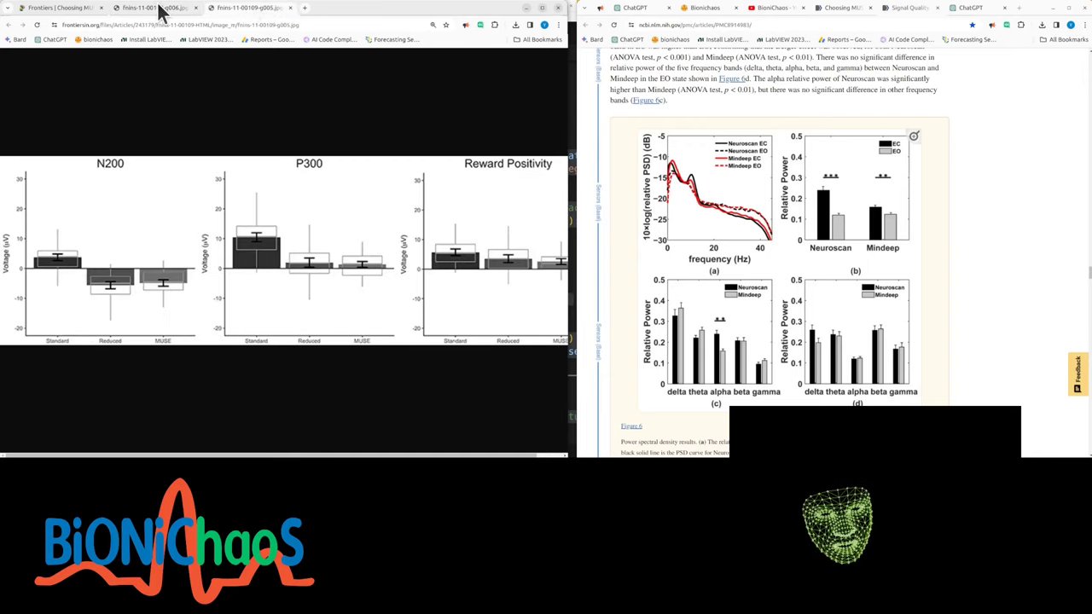
pyautogui.click(161, 12)
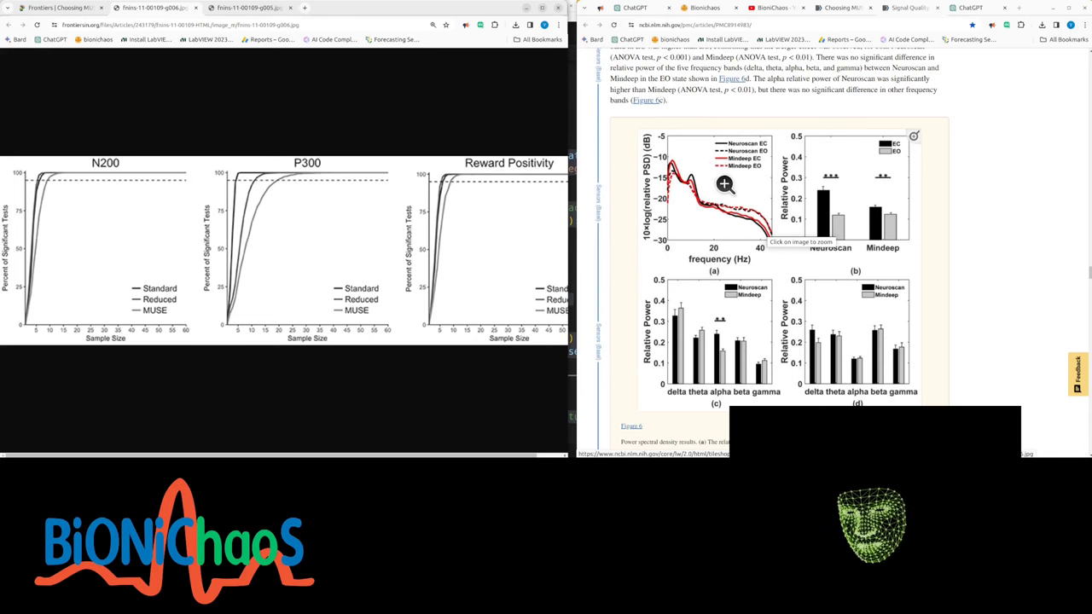
# - Examine the Signal Quality article's remaining results, including the Figure 10 ROC curves, Table 3 and the portable EEG device comparison
pyautogui.scroll(-5, 730, 178)
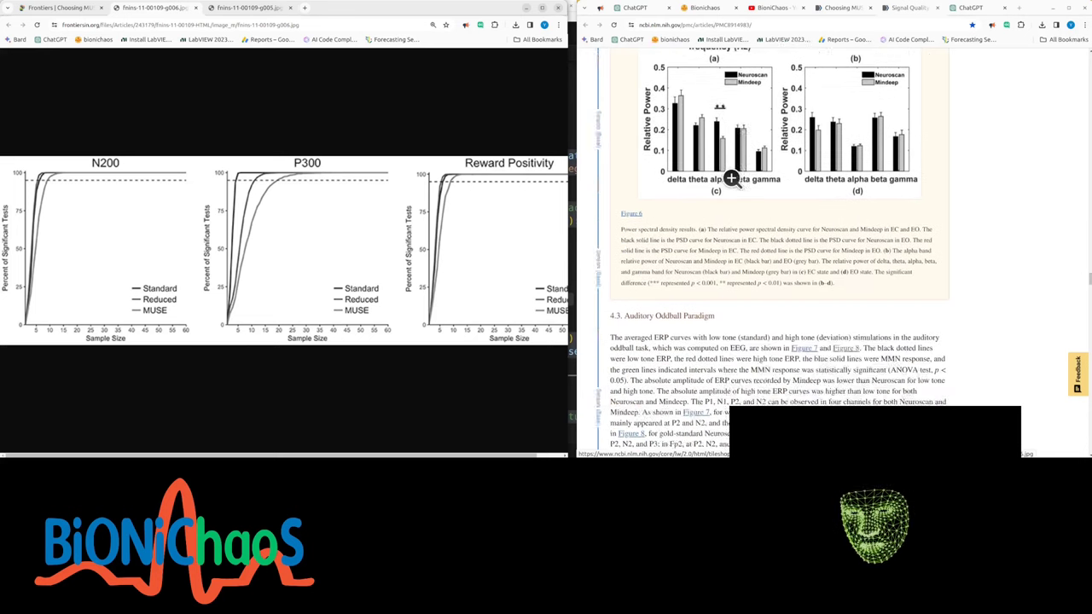
pyautogui.scroll(-10, 731, 178)
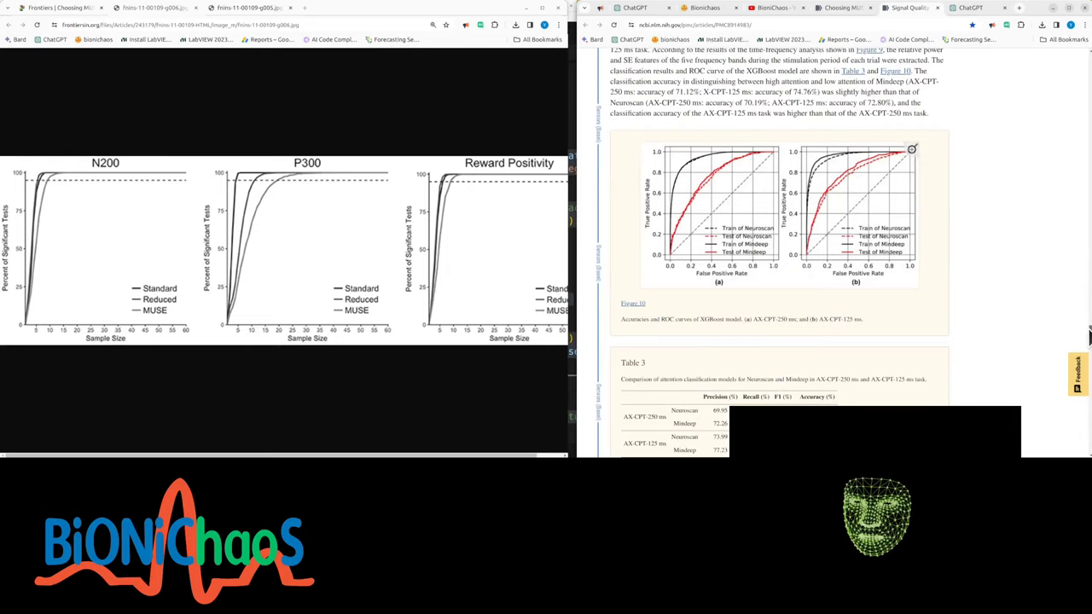
pyautogui.scroll(-10, 1087, 337)
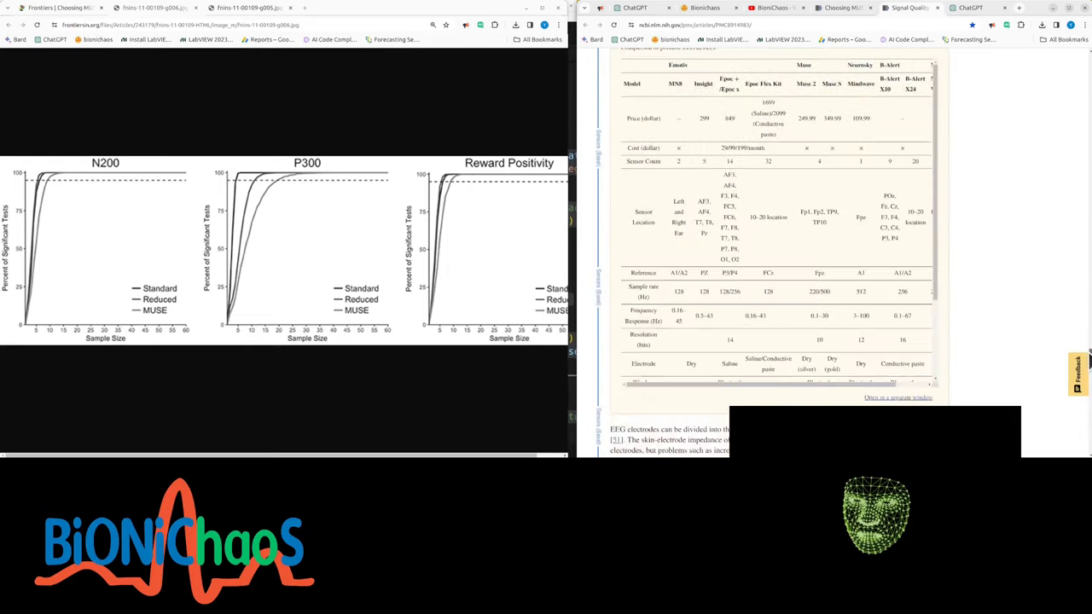
pyautogui.scroll(-8, 1087, 362)
pyautogui.scroll(10, 1088, 357)
pyautogui.scroll(-1, 1089, 358)
pyautogui.scroll(8, 1087, 341)
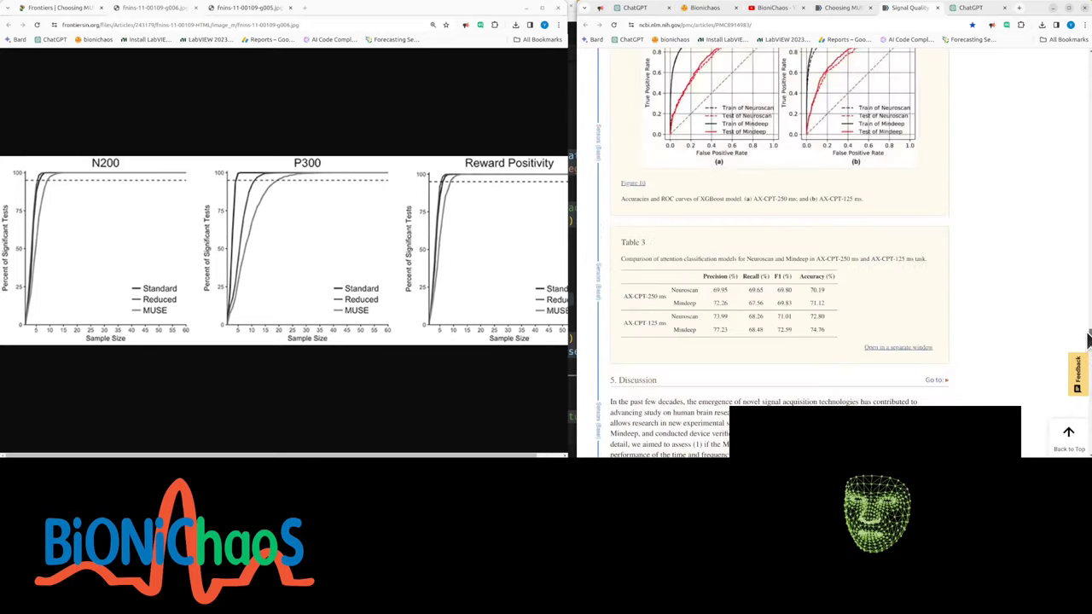
pyautogui.scroll(2, 1088, 341)
# - Open Table 4 on portable EEG devices in a separate window, copy its full contents, and send them to ChatGPT
pyautogui.scroll(-8, 1088, 354)
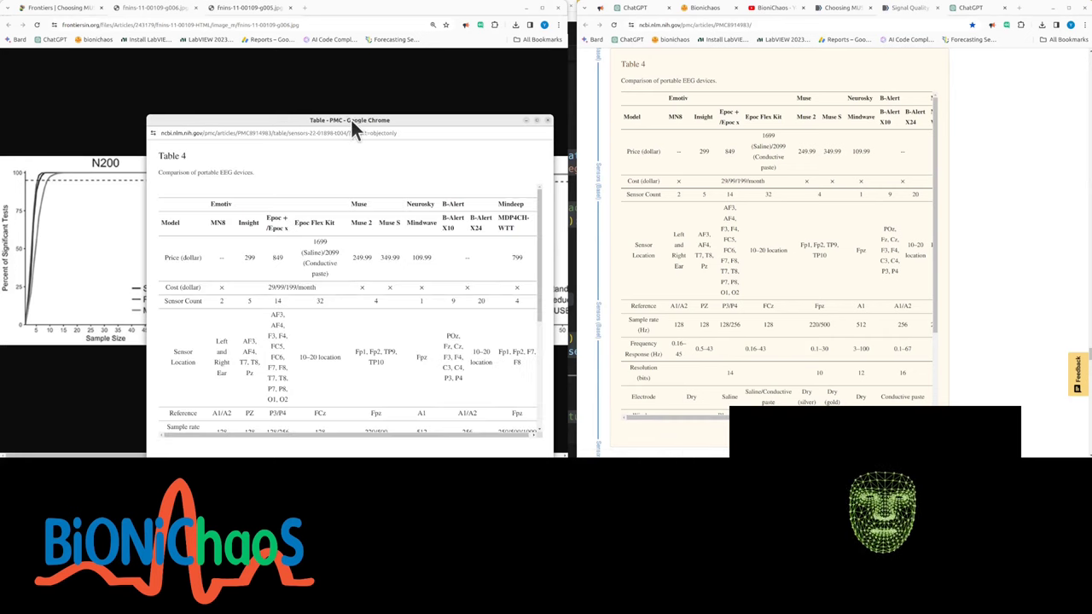
pyautogui.moveTo(351, 120); pyautogui.dragTo(298, 76)
pyautogui.hotkey('ctrl', 'a')
pyautogui.hotkey('ctrl', 'c')
pyautogui.click(969, 8)
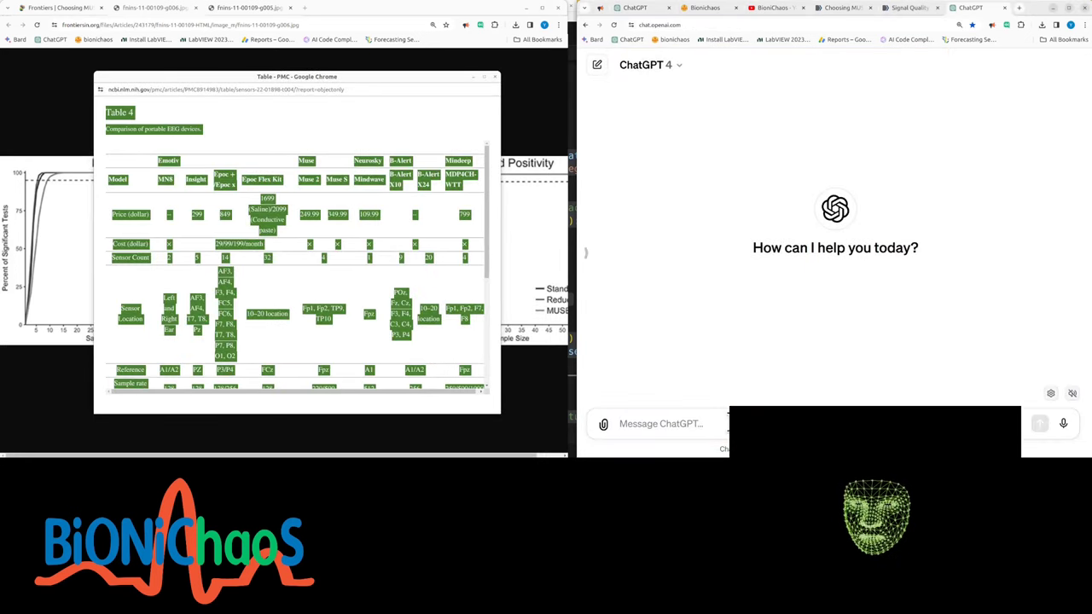
pyautogui.hotkey('ctrl', 'v')
pyautogui.press('Return')
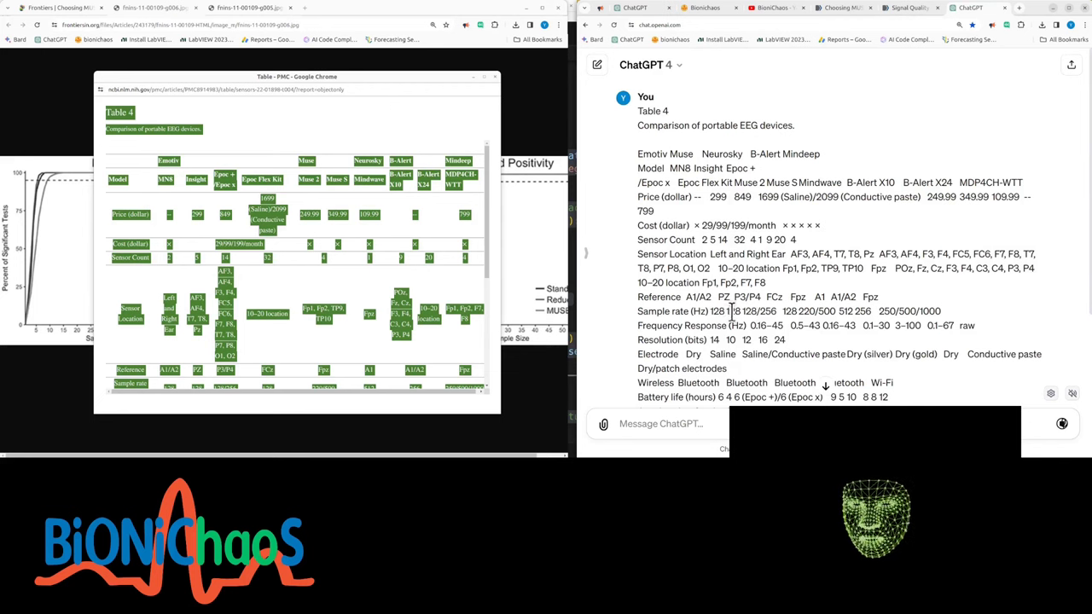
# - Read ChatGPT's device-by-device breakdown, and check it against Table 4 and the discussion in the Signal Quality article
pyautogui.click(825, 387)
pyautogui.hotkey('alt', 'Tab')
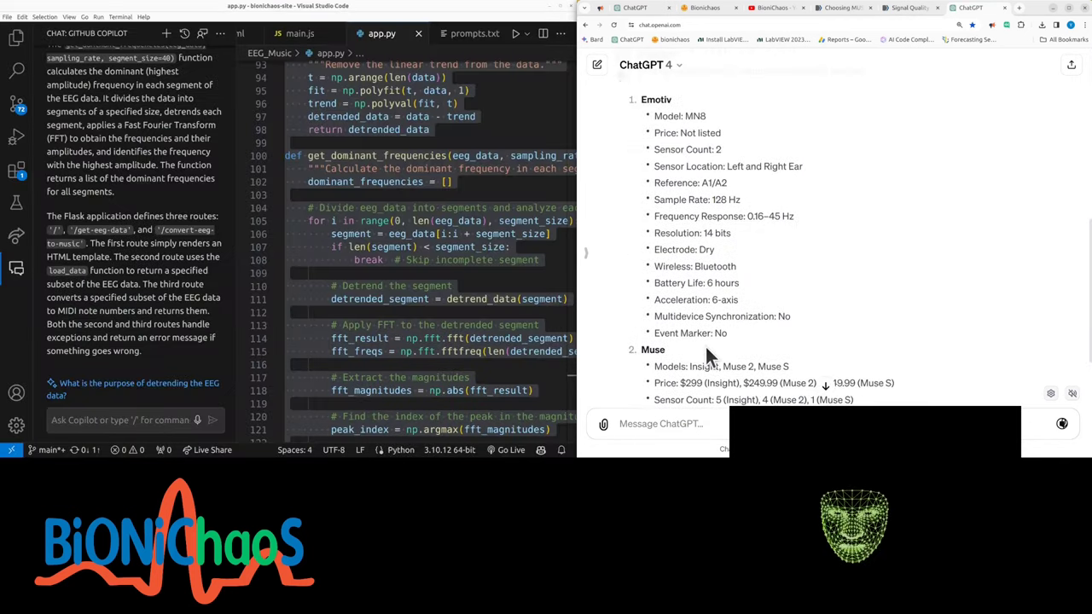
pyautogui.hotkey('ctrl', 'shift', 'Tab')
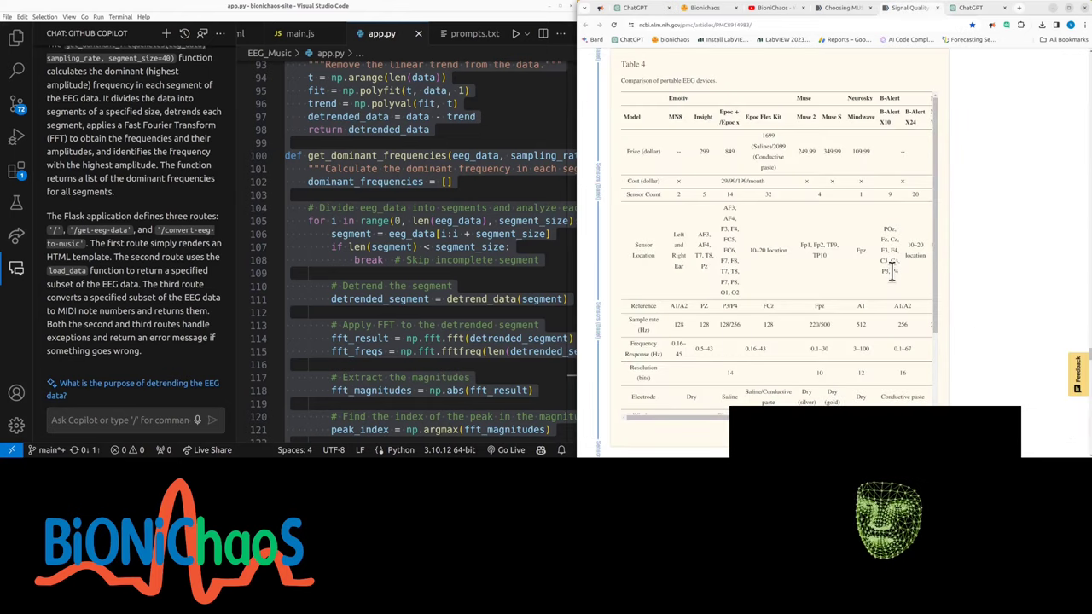
pyautogui.scroll(-3, 894, 271)
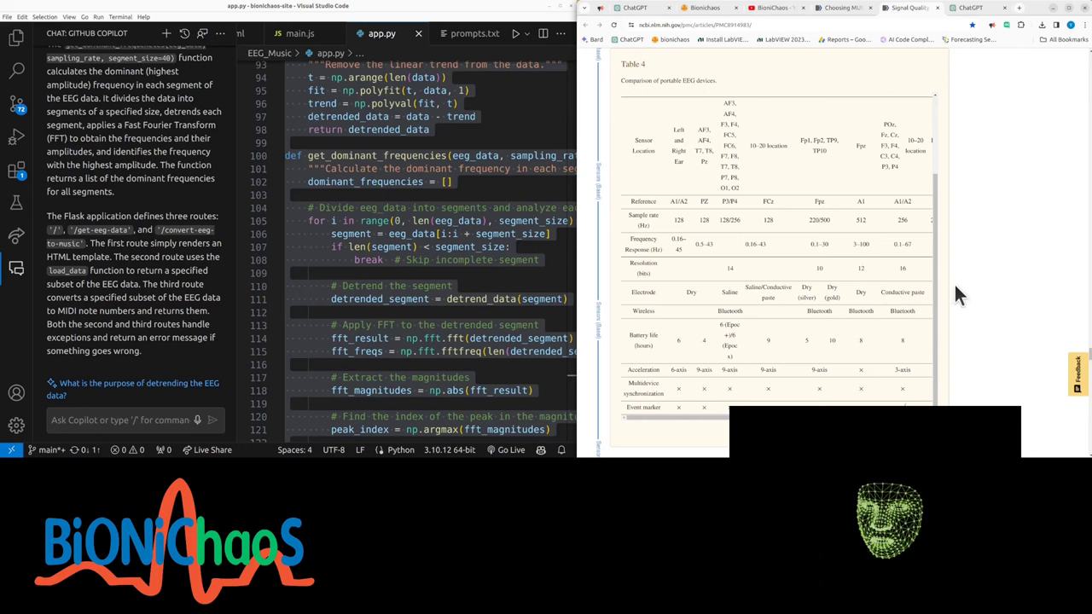
pyautogui.scroll(-3, 951, 282)
pyautogui.scroll(-5, 948, 278)
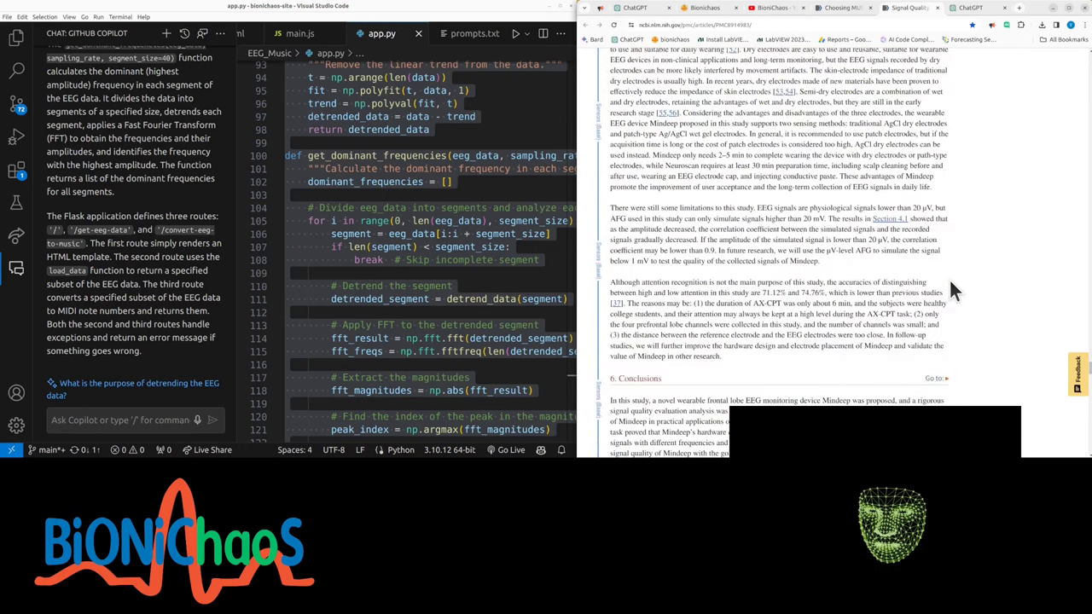
# - Return to the start of the article, attach its PDF sensors-22-01898.pdf to the ChatGPT conversation, and request a "summary"
pyautogui.scroll(10, 949, 278)
pyautogui.click(1068, 435)
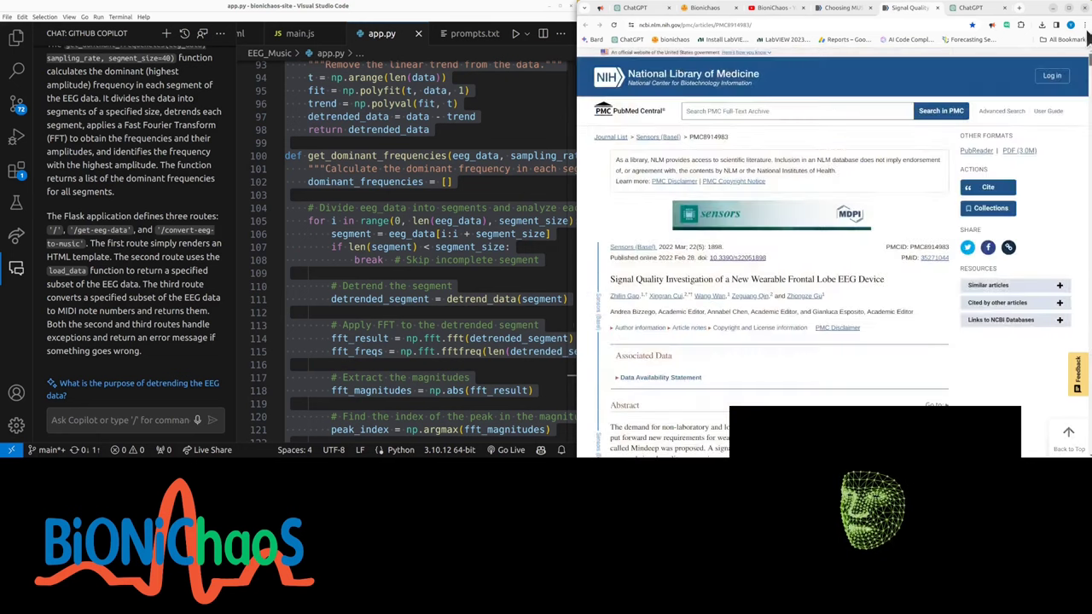
pyautogui.hotkey('ctrl', 'Tab')
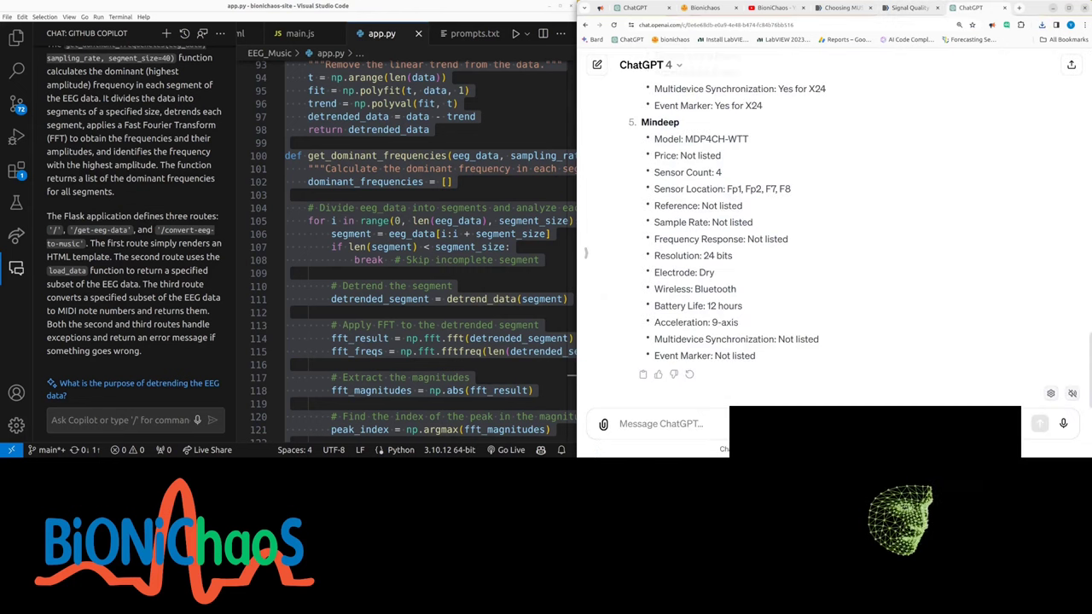
pyautogui.moveTo(1090, 255); pyautogui.dragTo(712, 422)
pyautogui.write('summary')
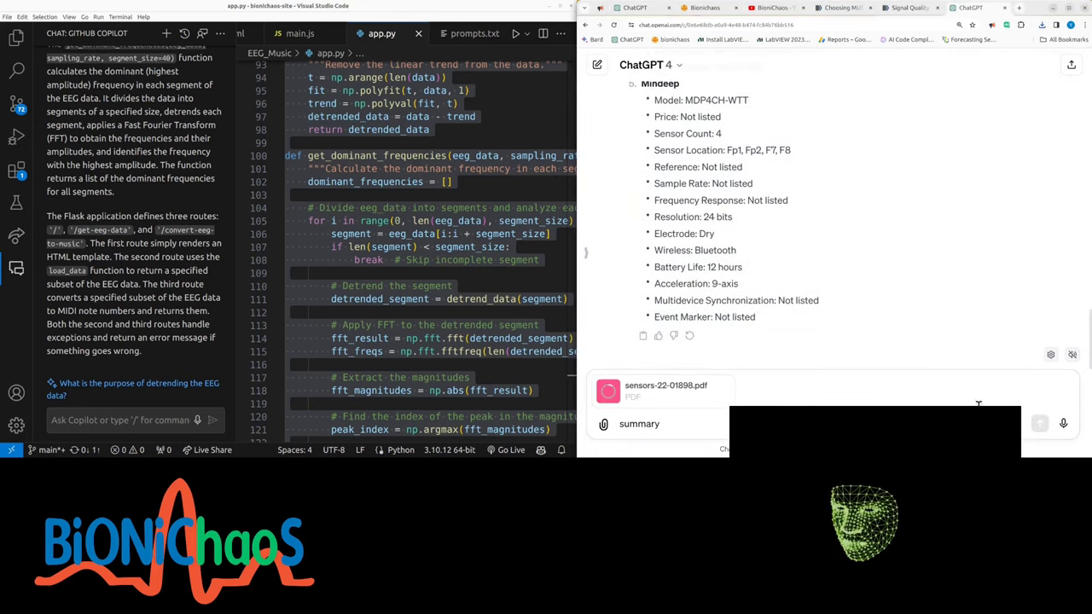
pyautogui.press('Return')
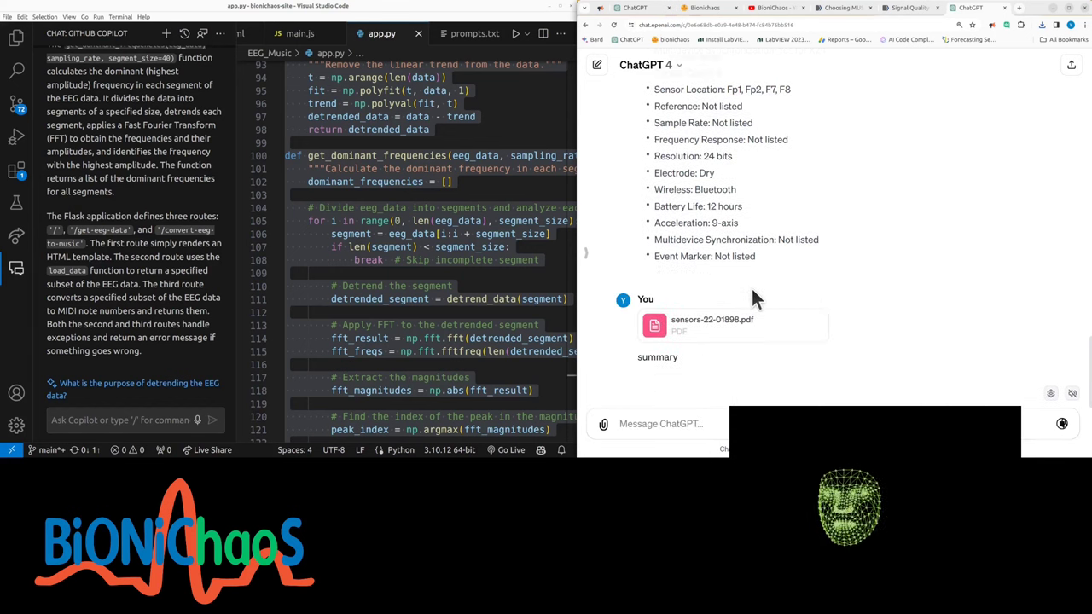
# - Review the Muse and Neurosky entries in ChatGPT's device breakdown, and read the summary of the attached paper
pyautogui.scroll(3, 751, 285)
pyautogui.scroll(5, 758, 278)
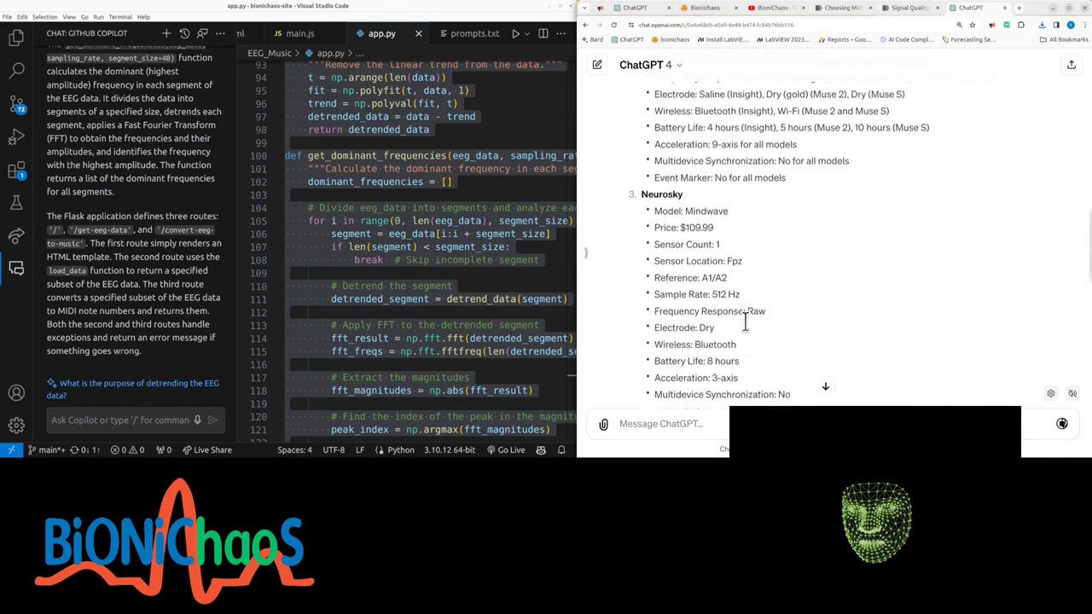
pyautogui.scroll(1, 731, 224)
pyautogui.moveTo(697, 245); pyautogui.dragTo(800, 295)
pyautogui.scroll(-1, 763, 307)
pyautogui.scroll(-10, 763, 312)
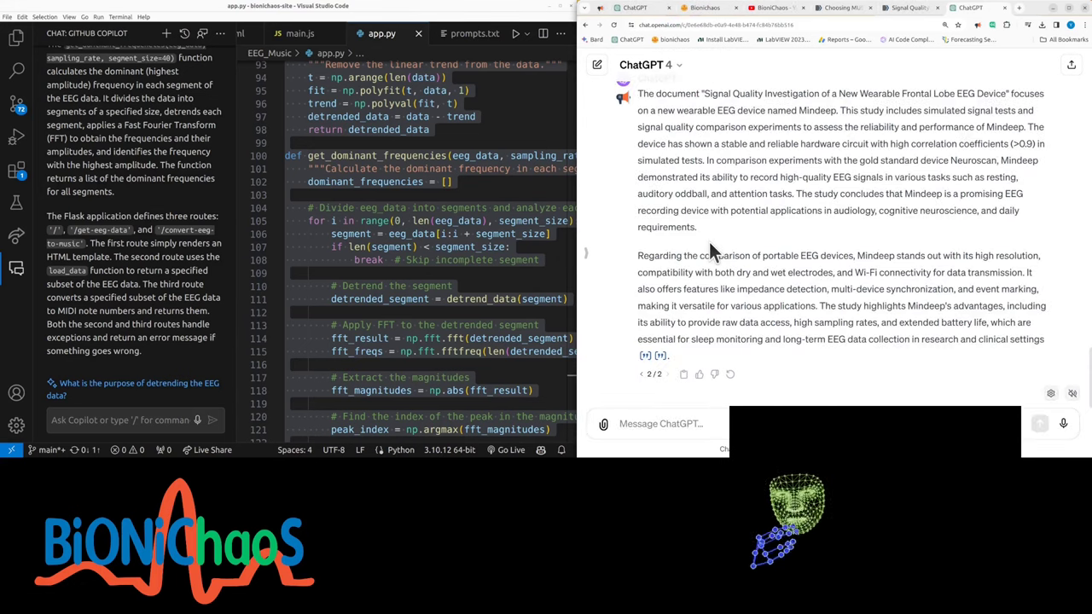
# - Return from the PDF to the Signal Quality article page, and move it into its own window beside the MUSE article
pyautogui.click(907, 9)
pyautogui.click(840, 10)
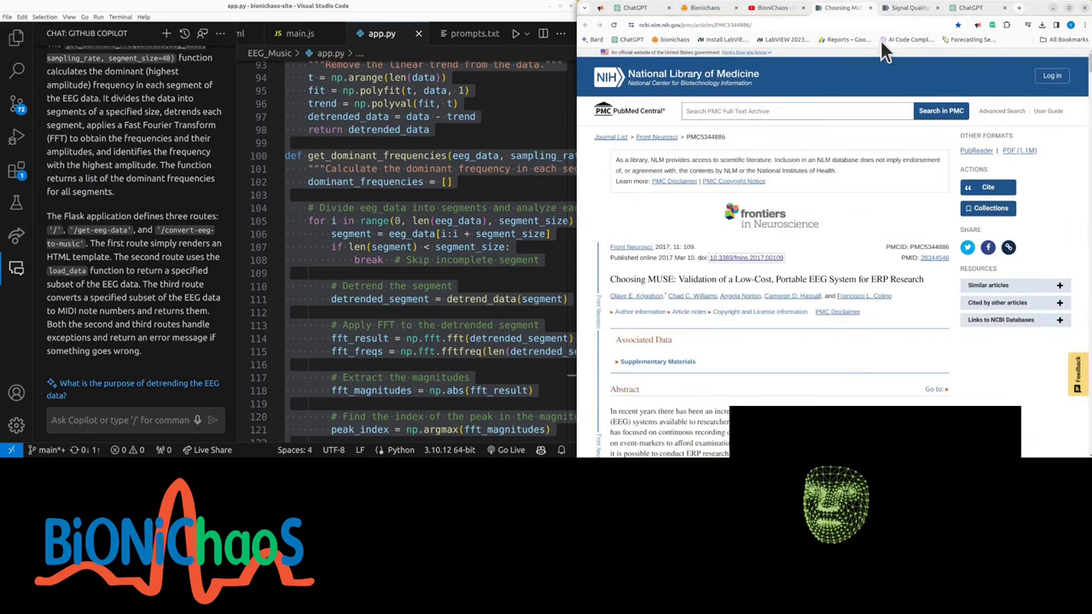
pyautogui.click(907, 9)
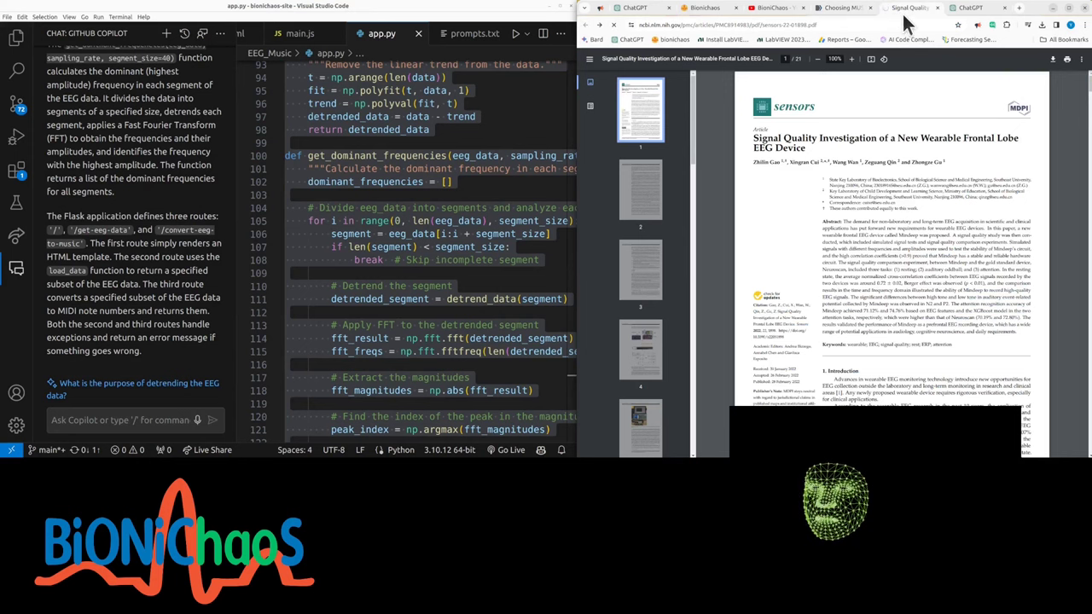
pyautogui.hotkey('alt', 'Left')
pyautogui.moveTo(909, 9); pyautogui.dragTo(819, 8)
pyautogui.moveTo(547, 6); pyautogui.dragTo(1, 170)
# - Review the Signal Quality article's abstract, the Figure 2 simulated signal setup and the Figure 3 comparison experiments
pyautogui.scroll(-5, 282, 333)
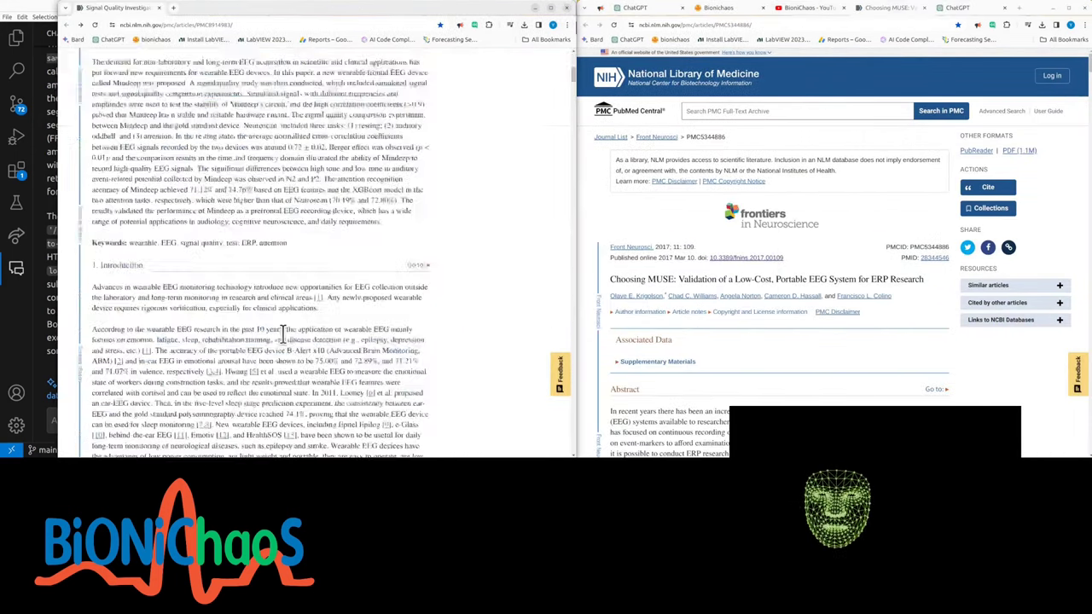
pyautogui.scroll(-15, 282, 332)
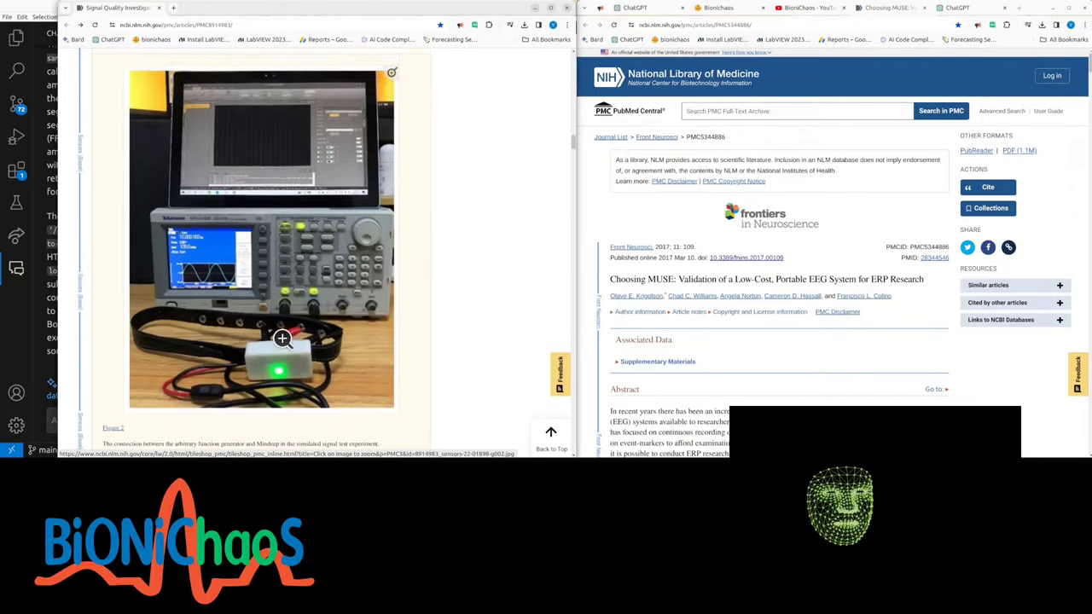
pyautogui.scroll(-8, 281, 339)
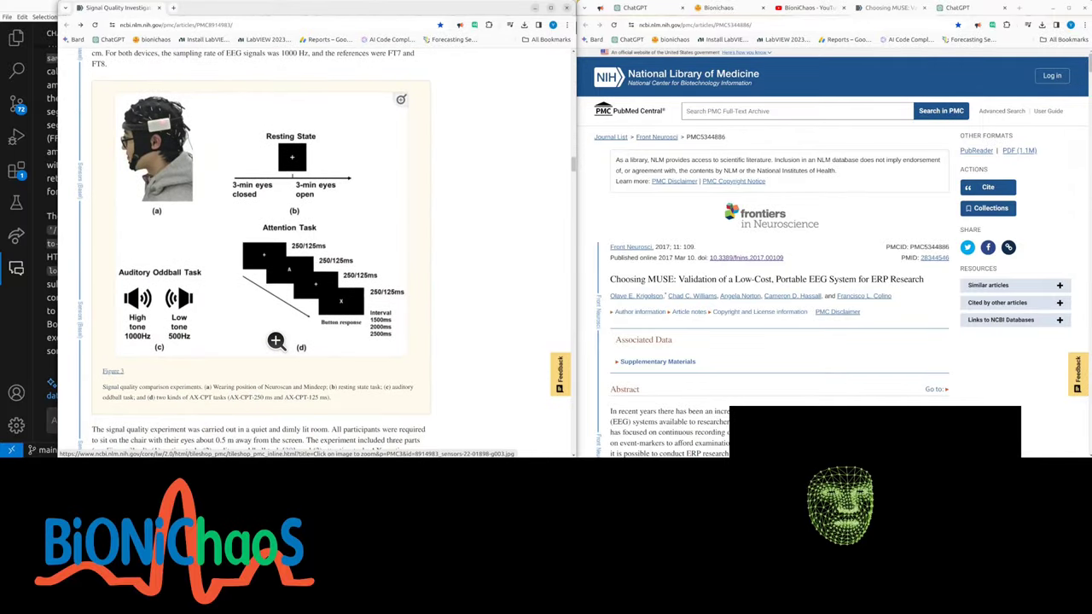
# - Reread ChatGPT's paper summary and device breakdown, and ask "is any of the data in this paper publicly available"
pyautogui.click(957, 11)
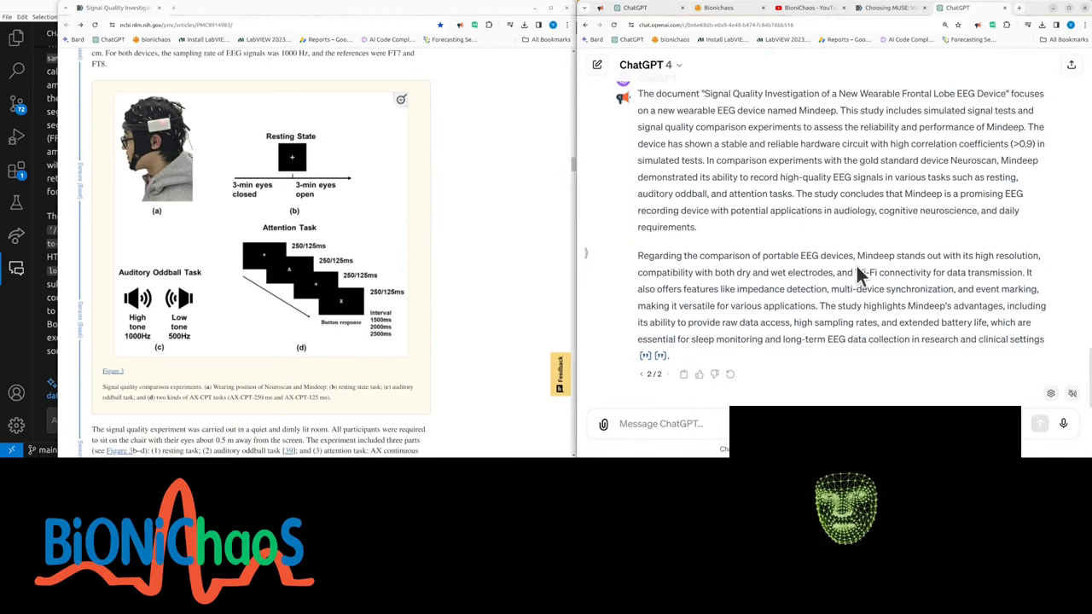
pyautogui.moveTo(658, 358)
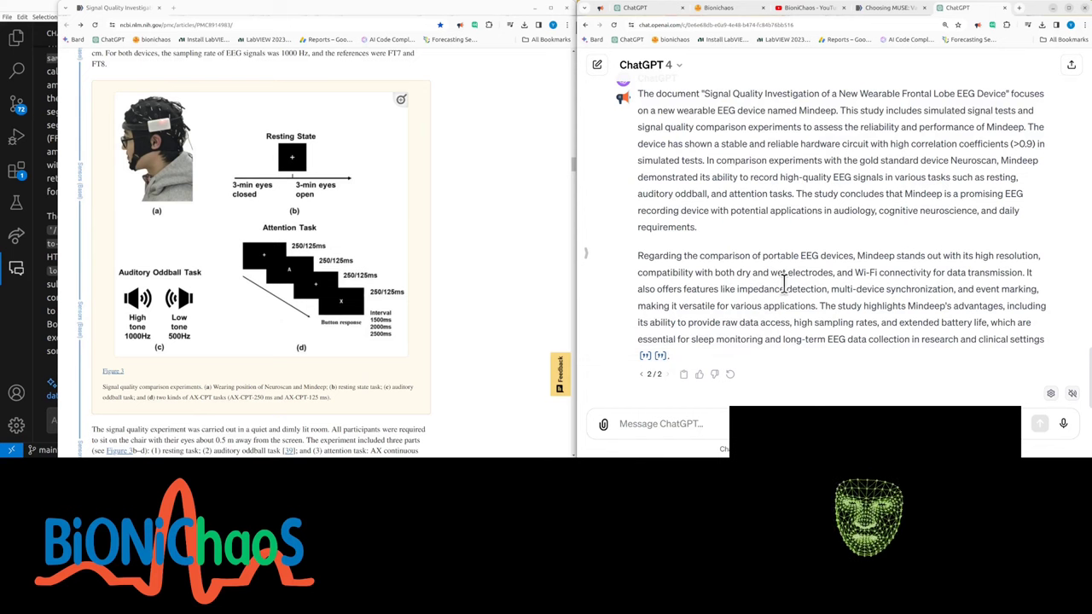
pyautogui.scroll(3, 780, 288)
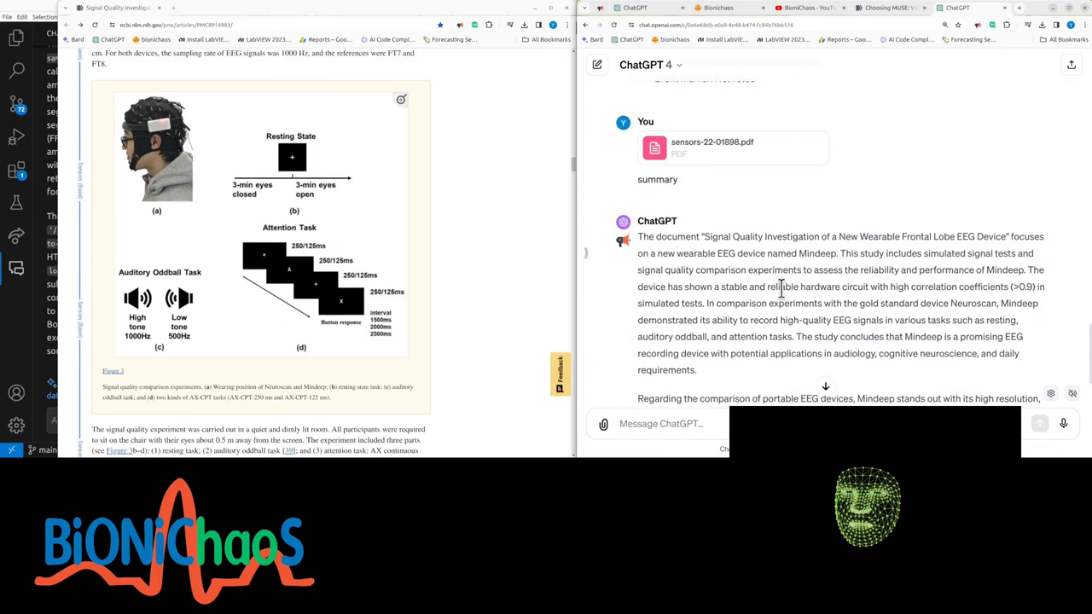
pyautogui.scroll(3, 780, 288)
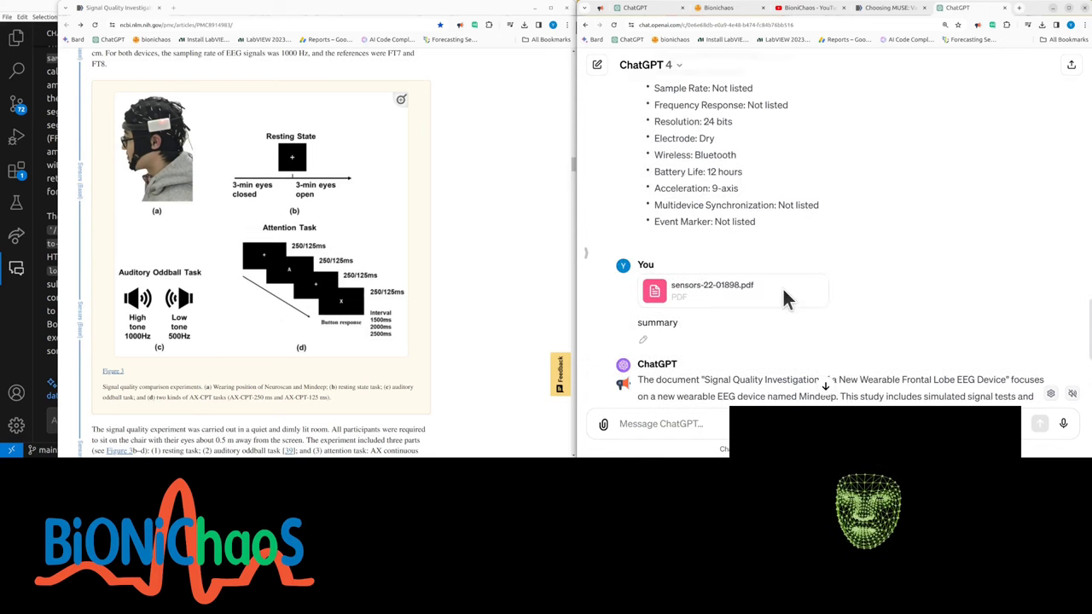
pyautogui.scroll(-5, 783, 289)
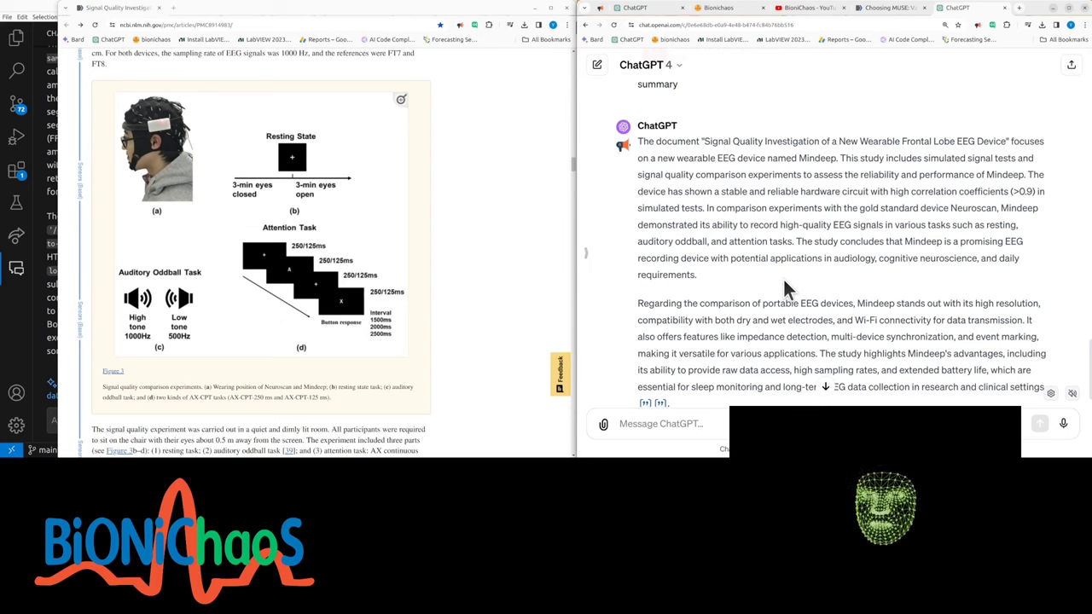
pyautogui.scroll(-10, 730, 286)
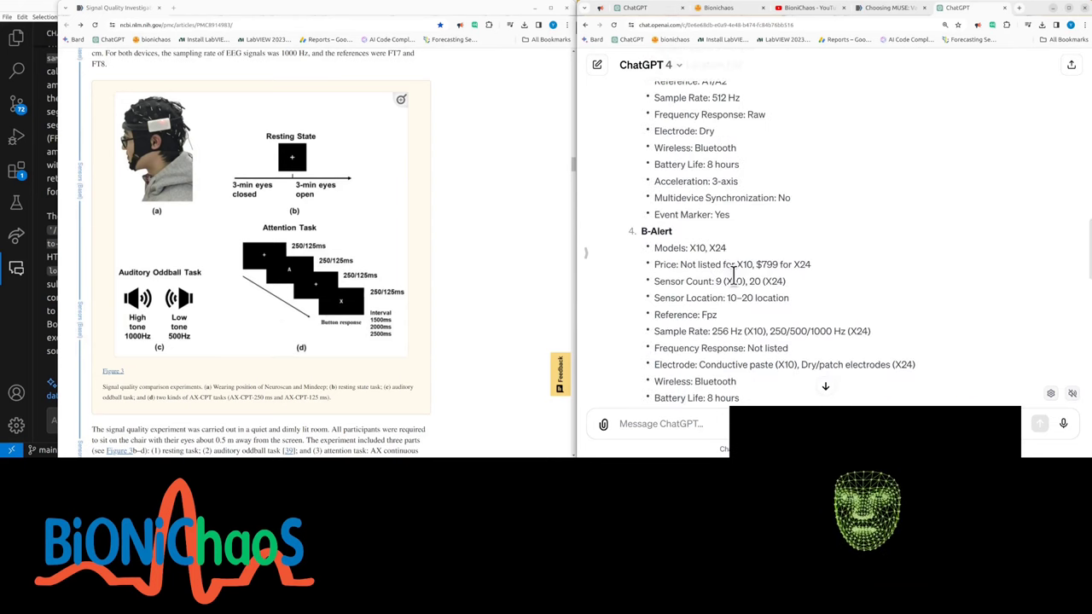
pyautogui.moveTo(1089, 261); pyautogui.dragTo(1089, 395)
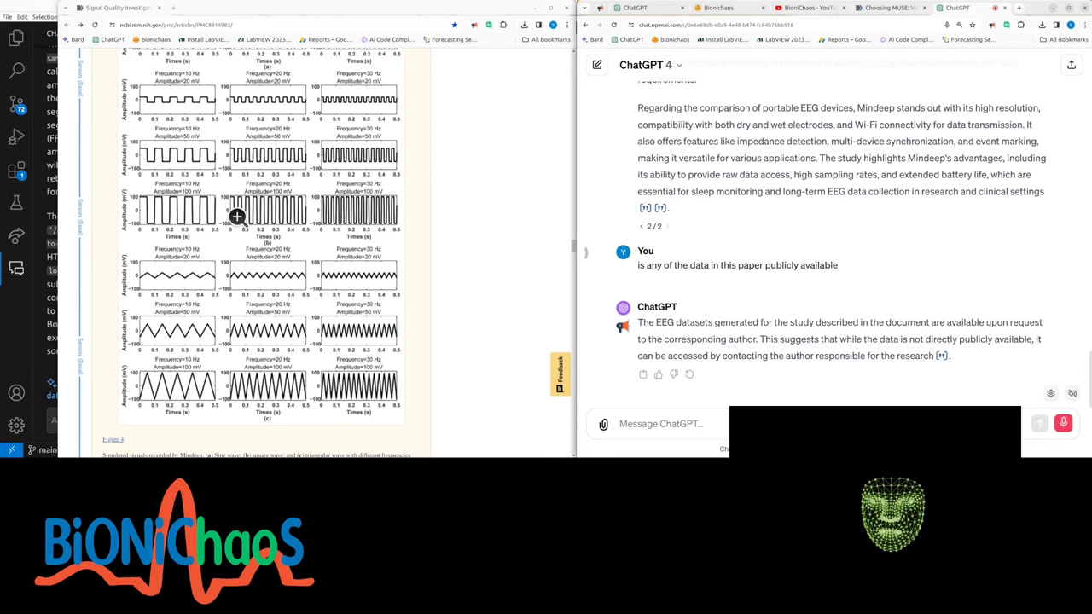
# - Examine the Signal Quality article's Table 1 correlation coefficients, Table 2 channel results and Figure 6 power spectral density plots
pyautogui.scroll(-5, 240, 214)
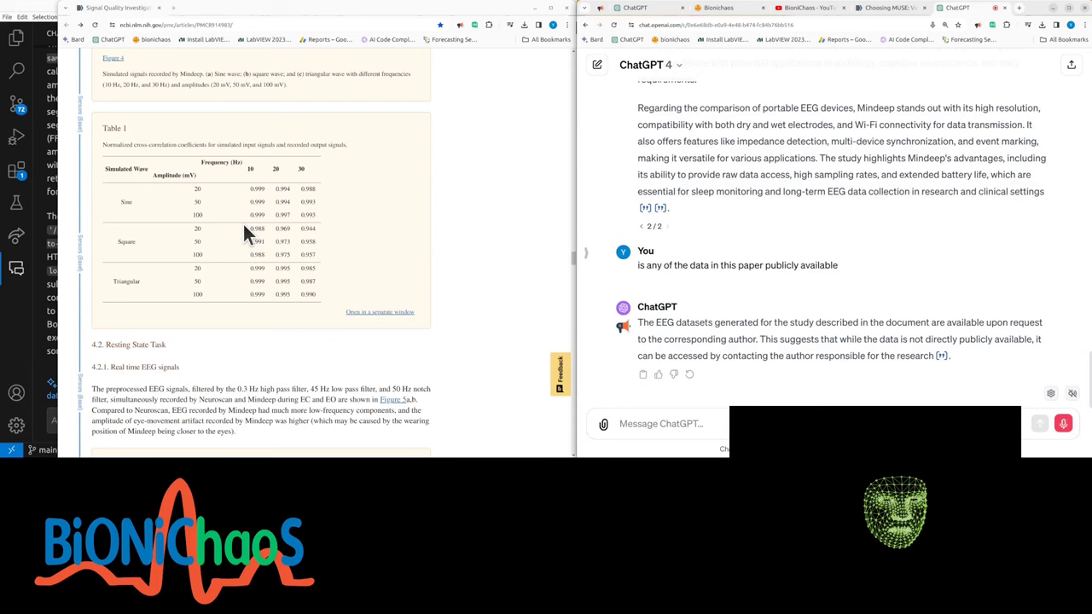
pyautogui.scroll(-3, 243, 225)
pyautogui.scroll(-5, 240, 222)
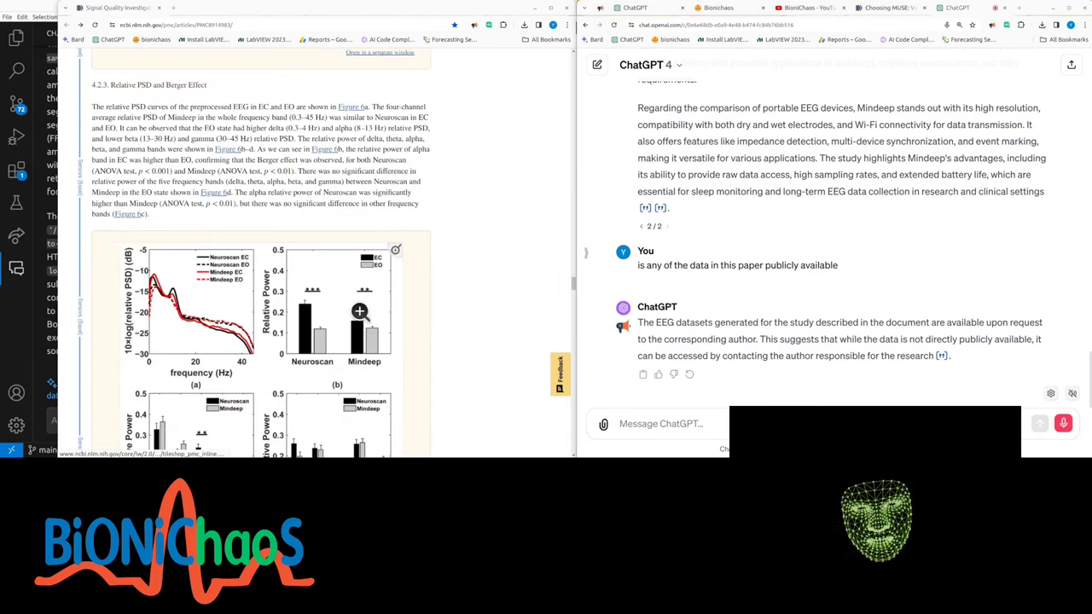
pyautogui.scroll(3, 341, 348)
pyautogui.scroll(-1, 248, 217)
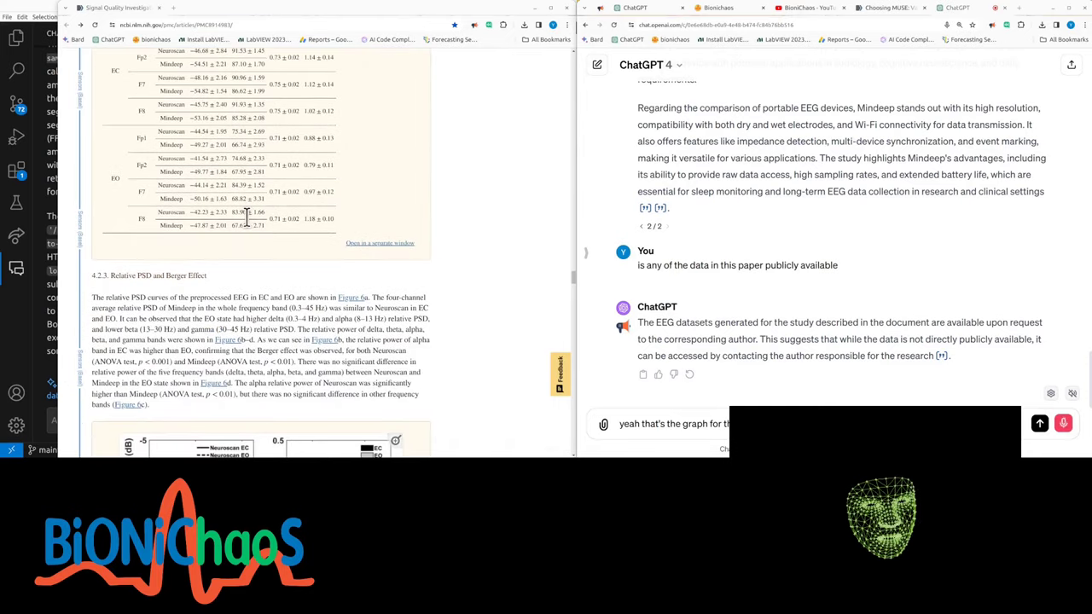
pyautogui.scroll(2, 247, 217)
pyautogui.scroll(-5, 209, 236)
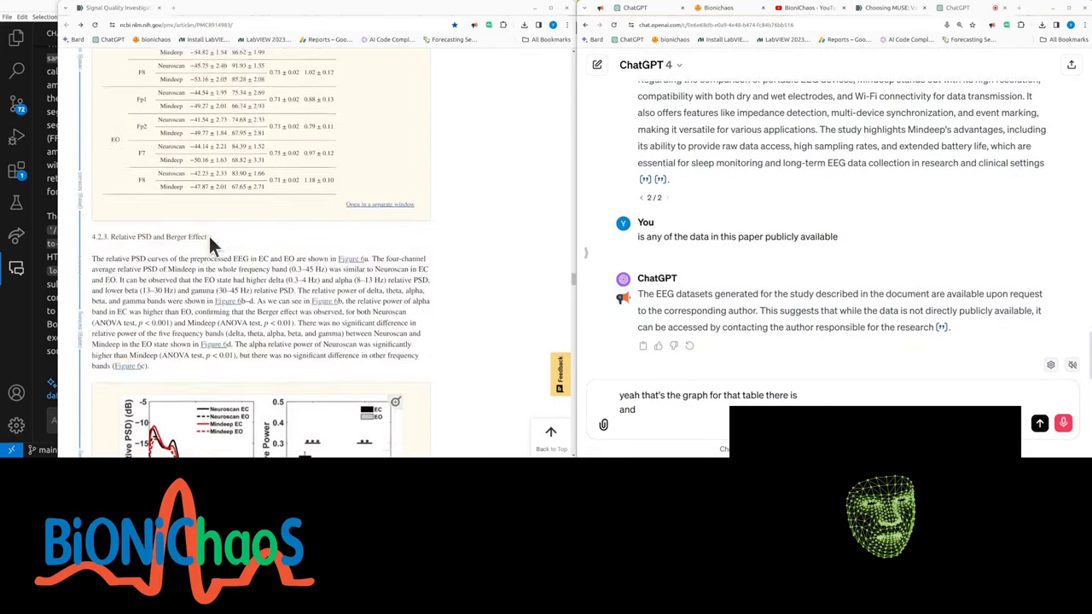
# - Copy Table 2 from a separate window into the ChatGPT message, and ask "how to summarize this table visually?"
pyautogui.scroll(-2, 205, 240)
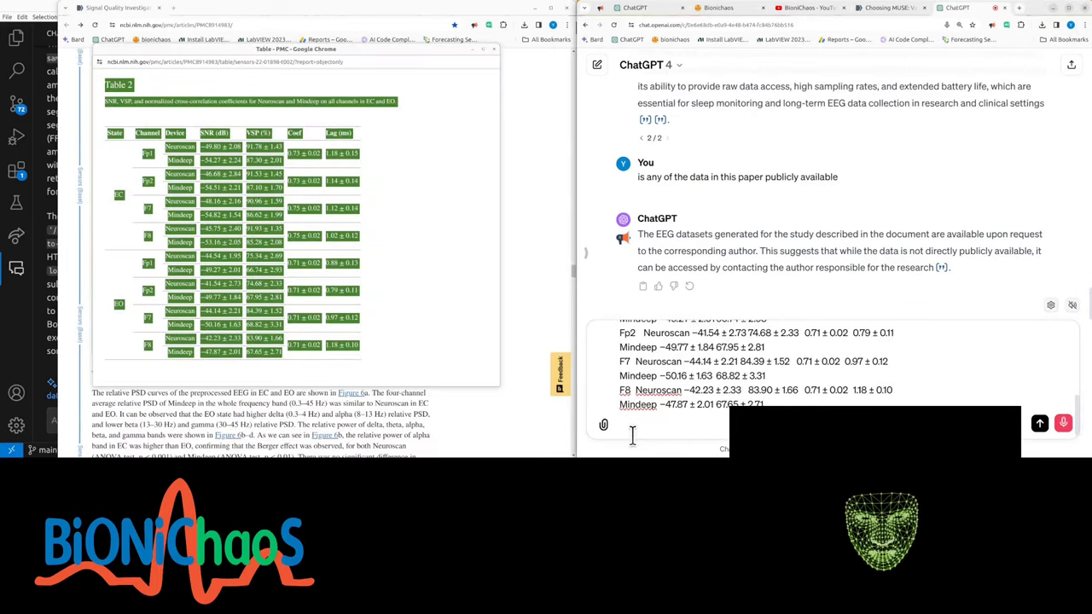
pyautogui.write('ho')
pyautogui.write('w to summarize')
pyautogui.write(' this table visually?')
pyautogui.press('Return')
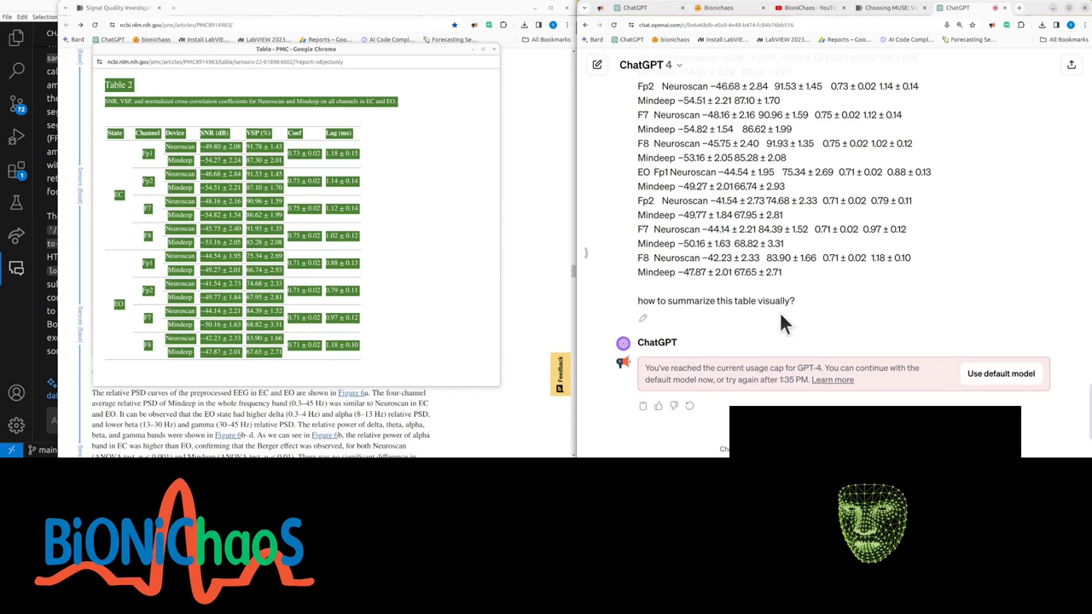
# - Check the GPT-4 usage cap notice, view its Learn more page with the higher usage cap form, and close that page
pyautogui.moveTo(780, 381); pyautogui.dragTo(792, 381)
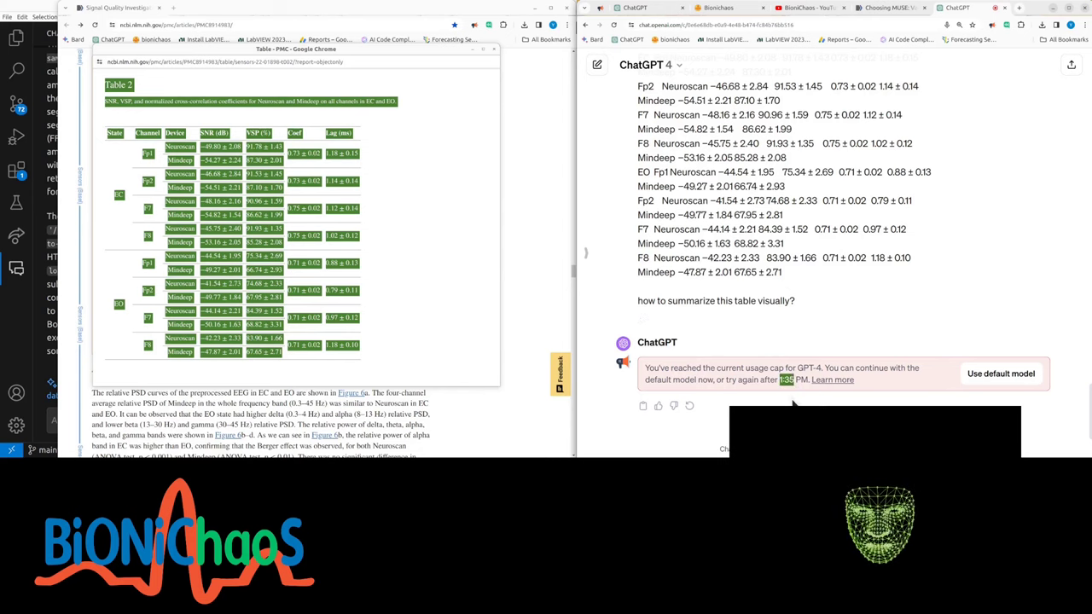
pyautogui.click(458, 277)
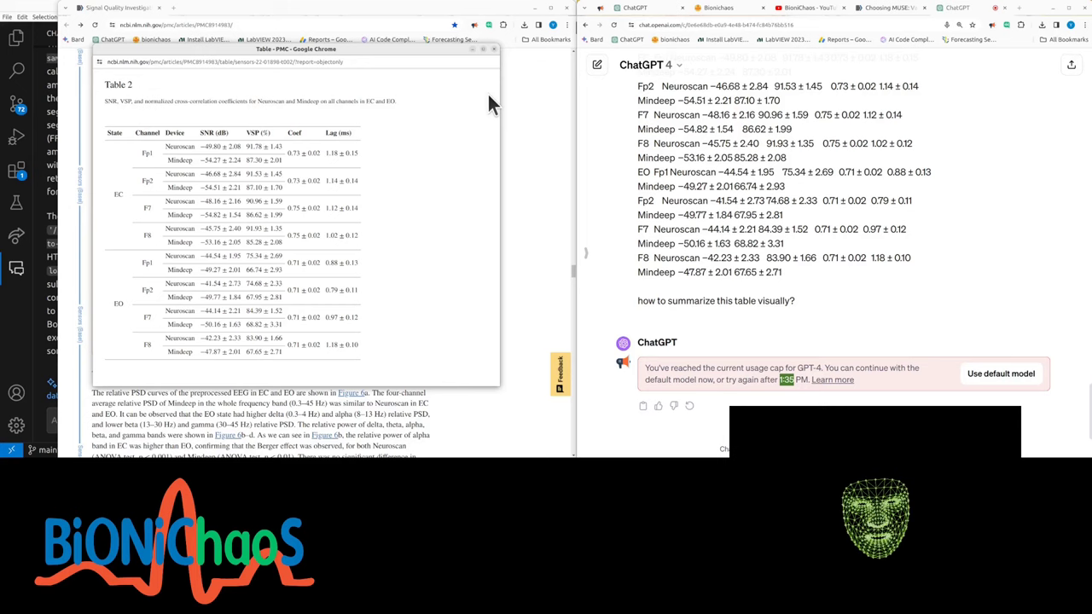
pyautogui.click(828, 379)
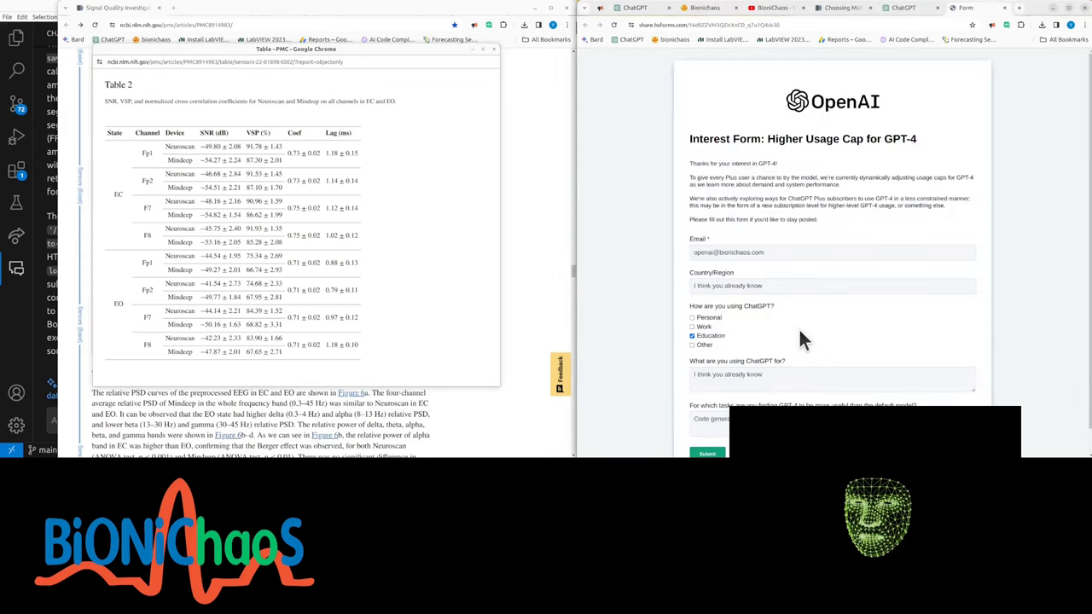
pyautogui.hotkey('ctrl', 'w')
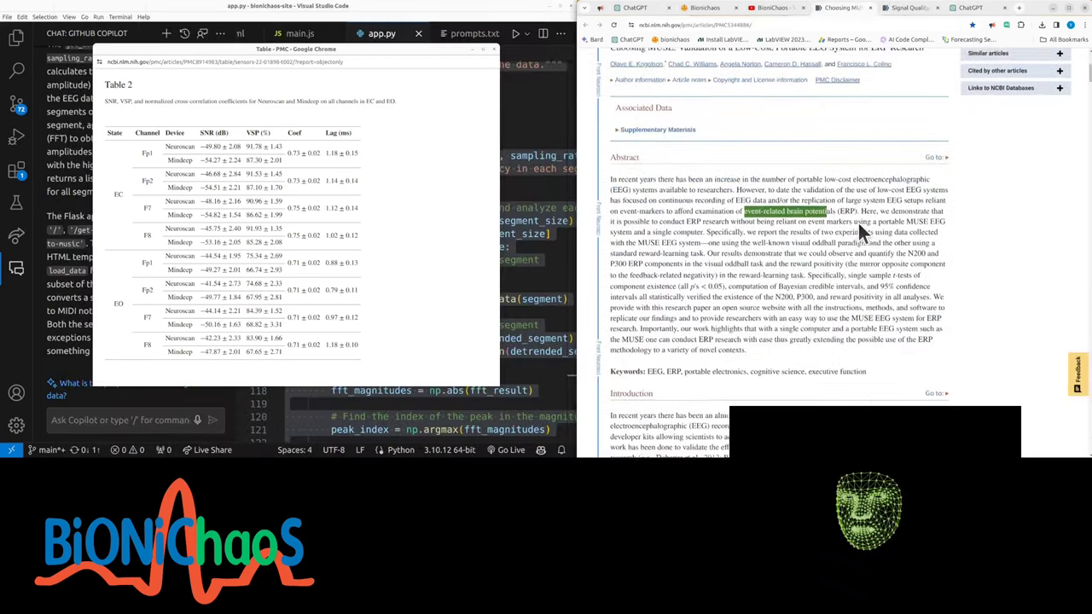
# - Review the MUSE article's waveform and mean amplitude figures, including Figures 2, 4 and 5, and close the article
pyautogui.scroll(-10, 858, 222)
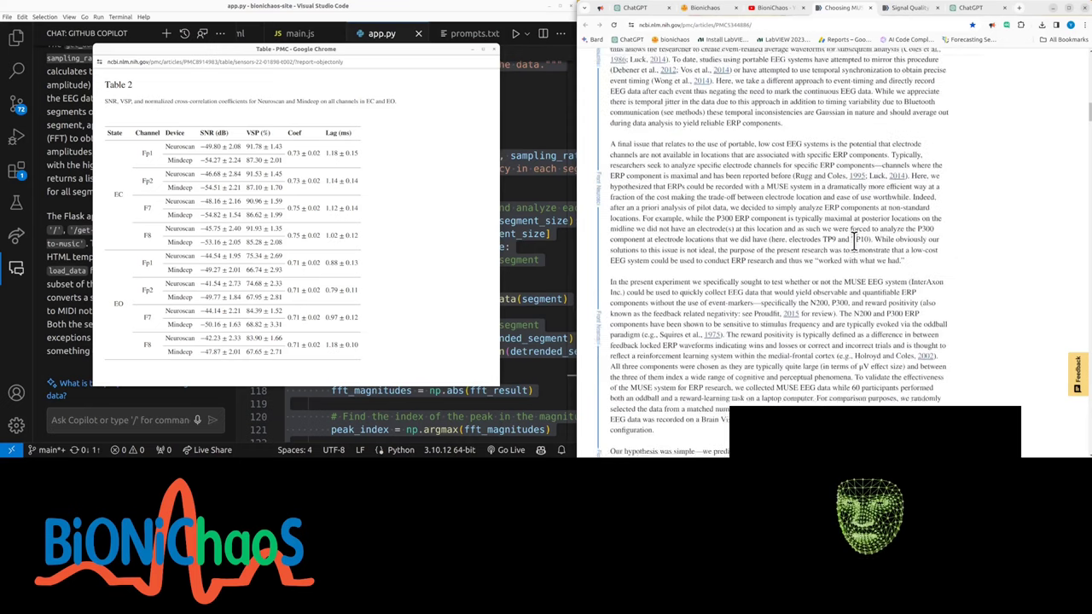
pyautogui.scroll(-15, 853, 242)
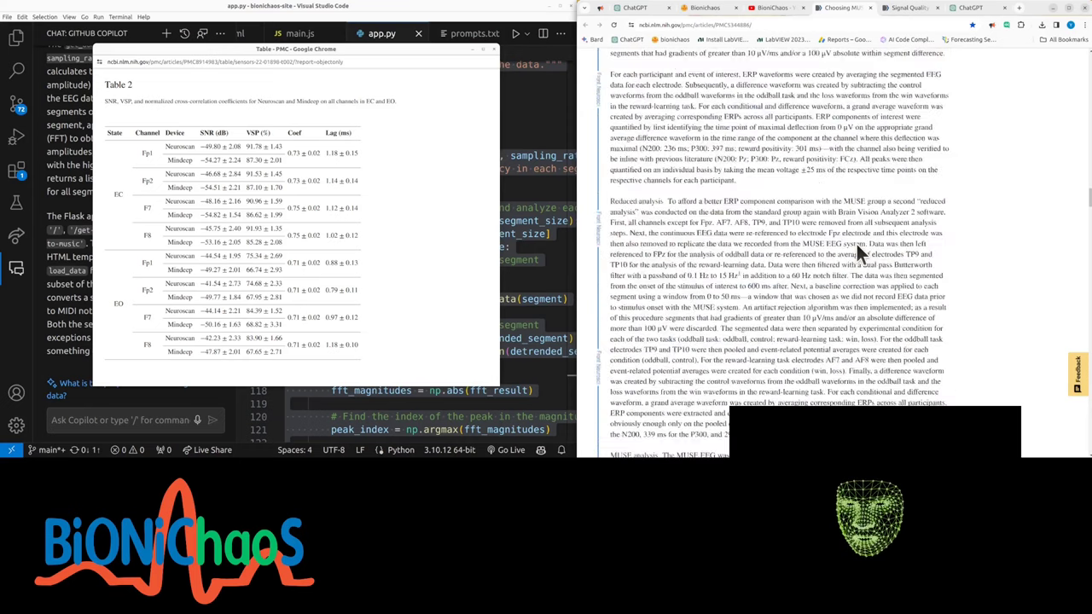
pyautogui.scroll(-15, 857, 244)
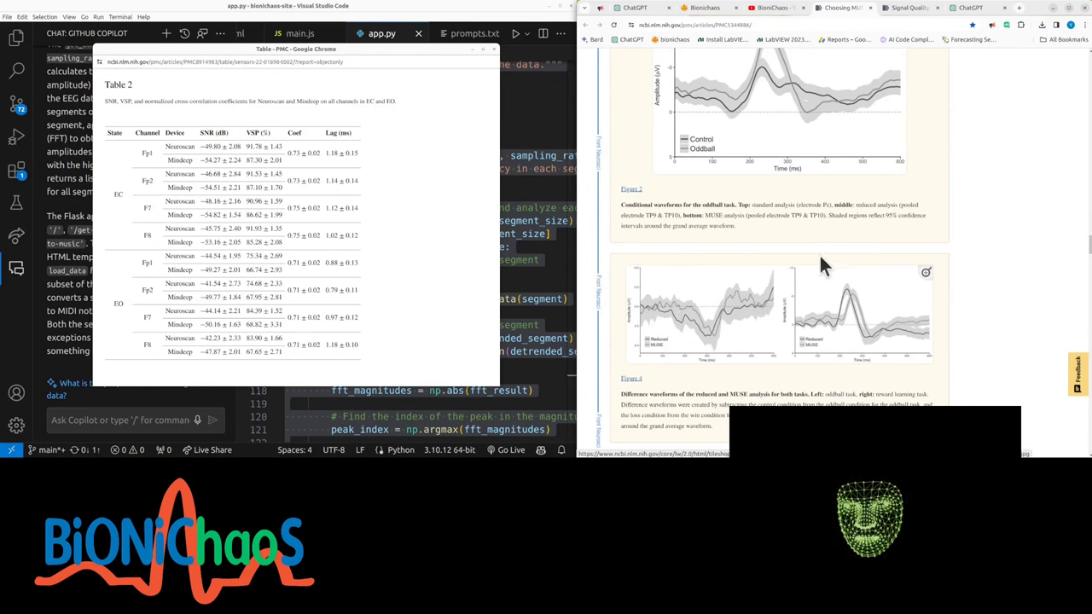
pyautogui.scroll(-5, 799, 239)
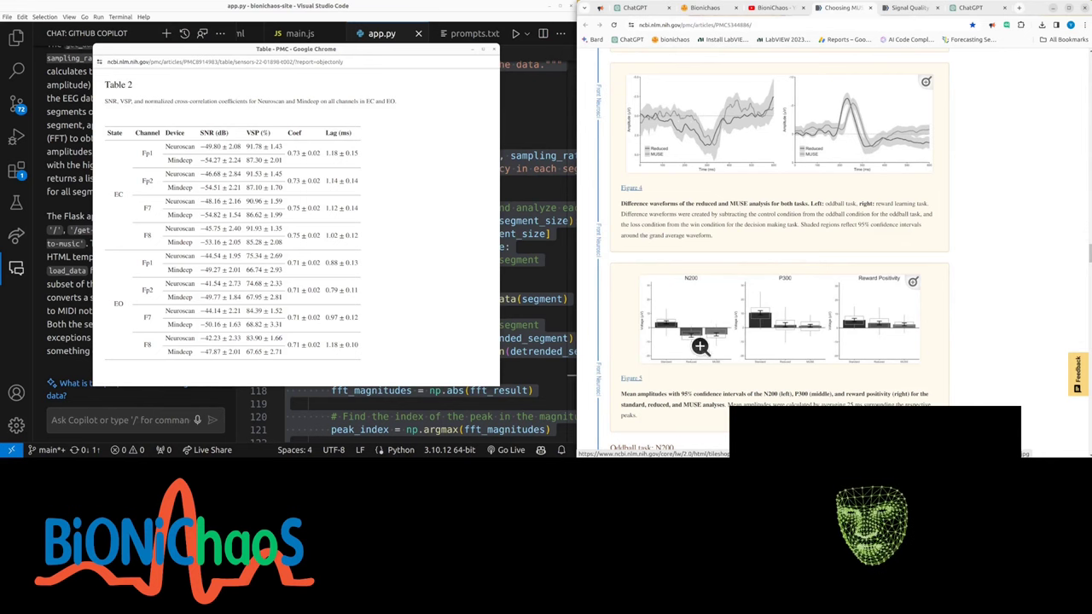
pyautogui.click(802, 8)
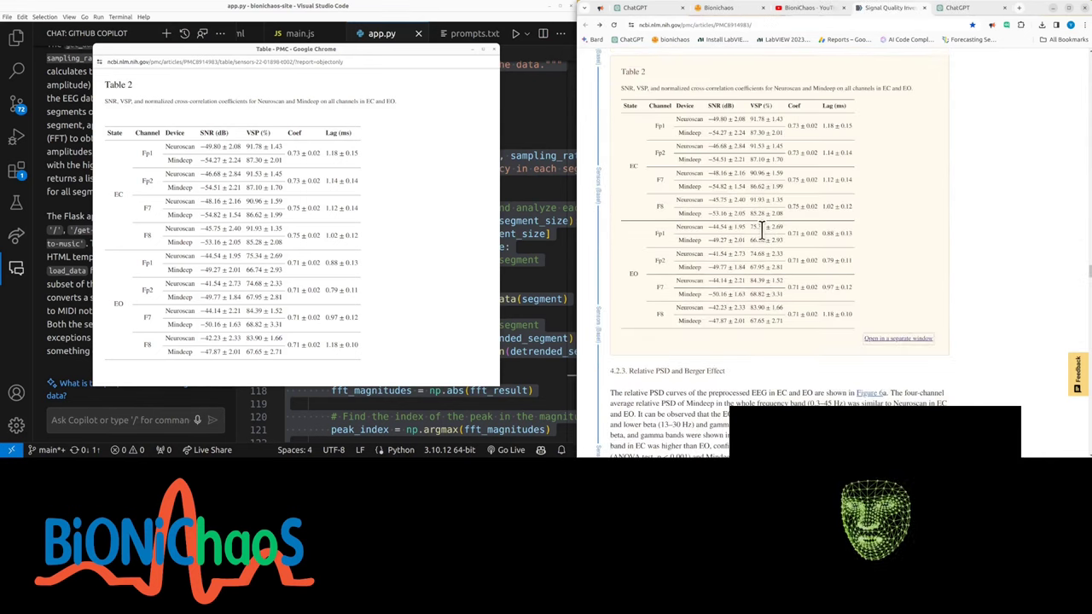
# - Bring up Figure 6 in the Signal Quality article and close the separate Table 2 window
pyautogui.scroll(-5, 762, 228)
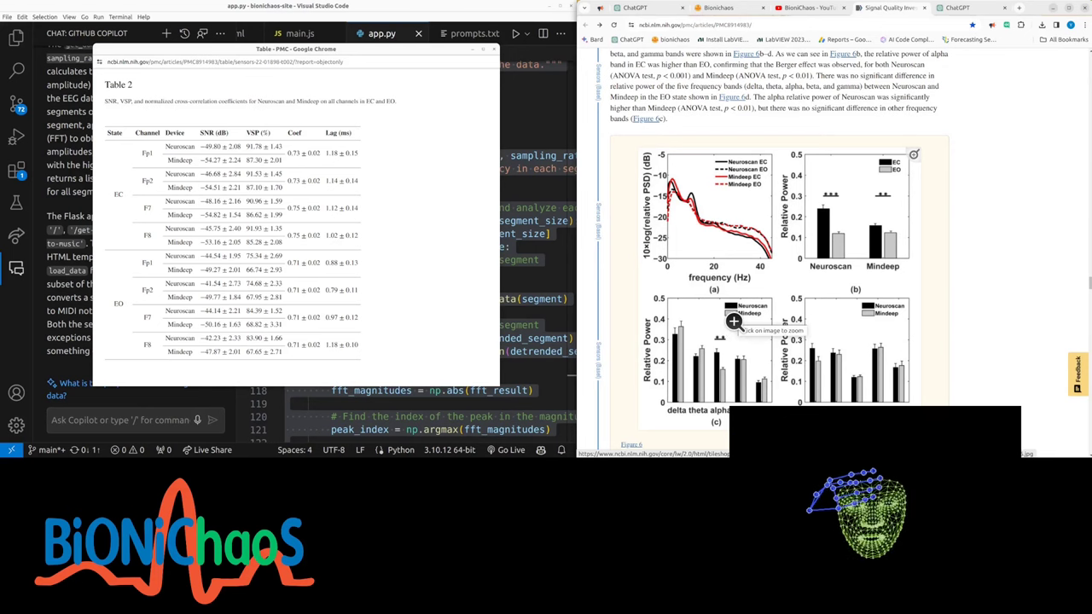
pyautogui.click(421, 241)
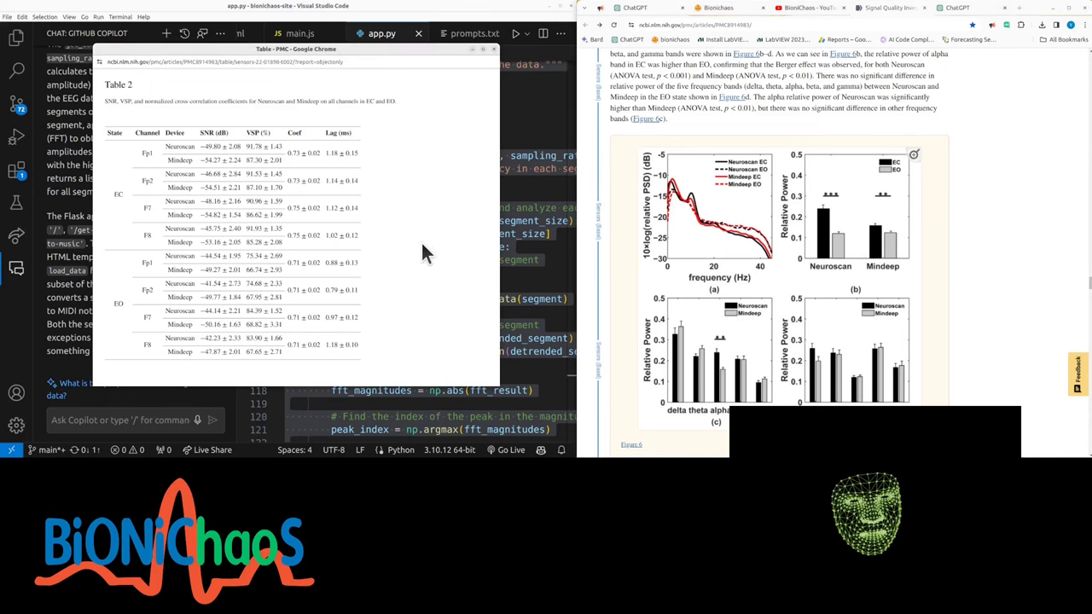
pyautogui.click(493, 48)
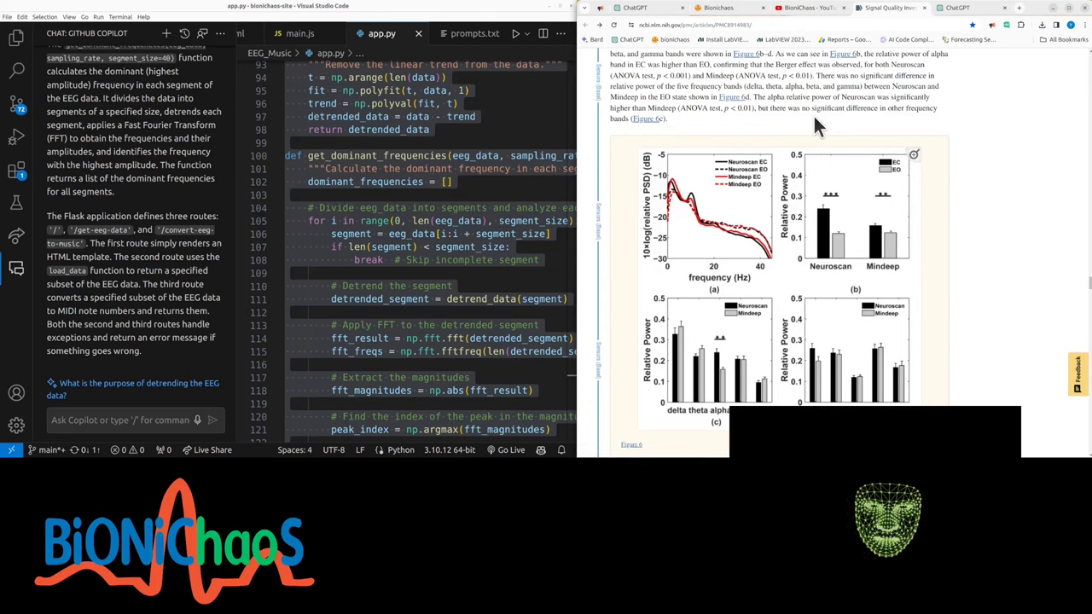
# - Examine Figure 3's signal quality comparison experiments and the resting, auditory oddball and attention task descriptions
pyautogui.scroll(-3, 517, 146)
pyautogui.scroll(10, 747, 246)
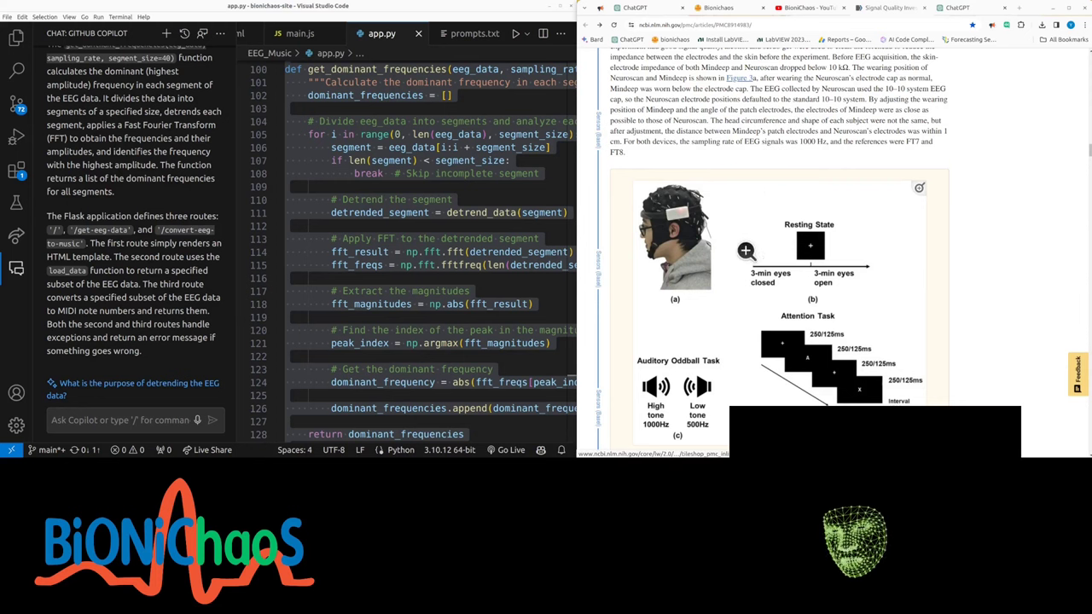
pyautogui.scroll(-2, 679, 280)
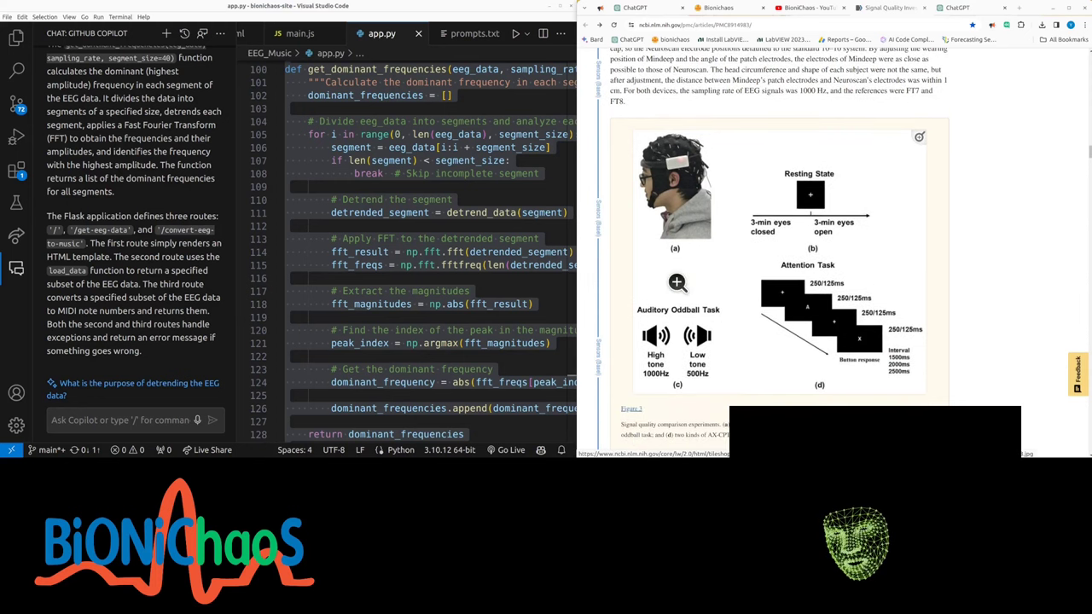
pyautogui.scroll(-2, 676, 282)
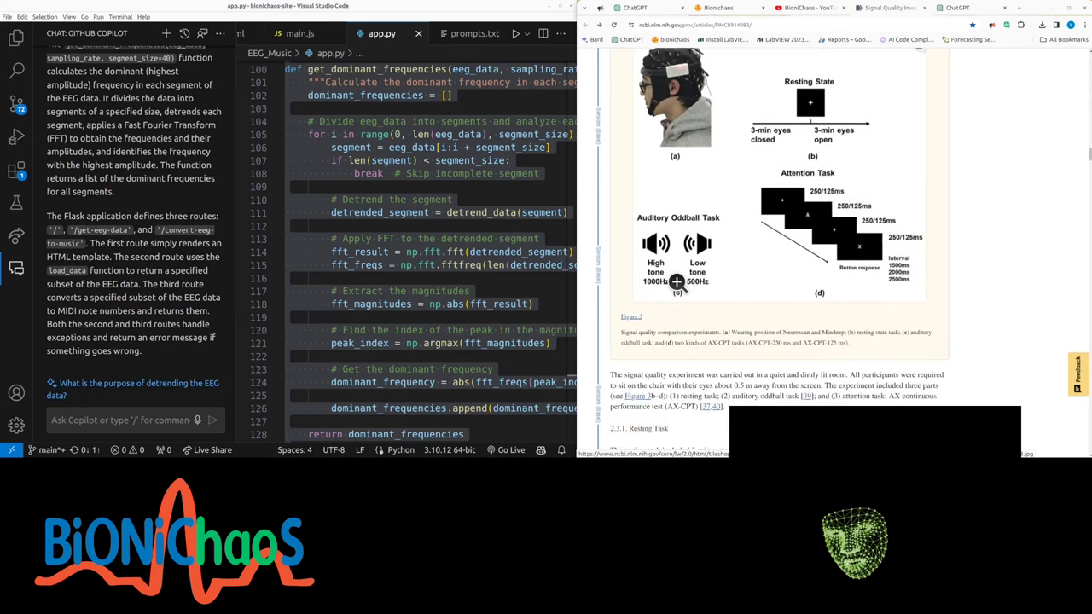
pyautogui.scroll(-2, 676, 281)
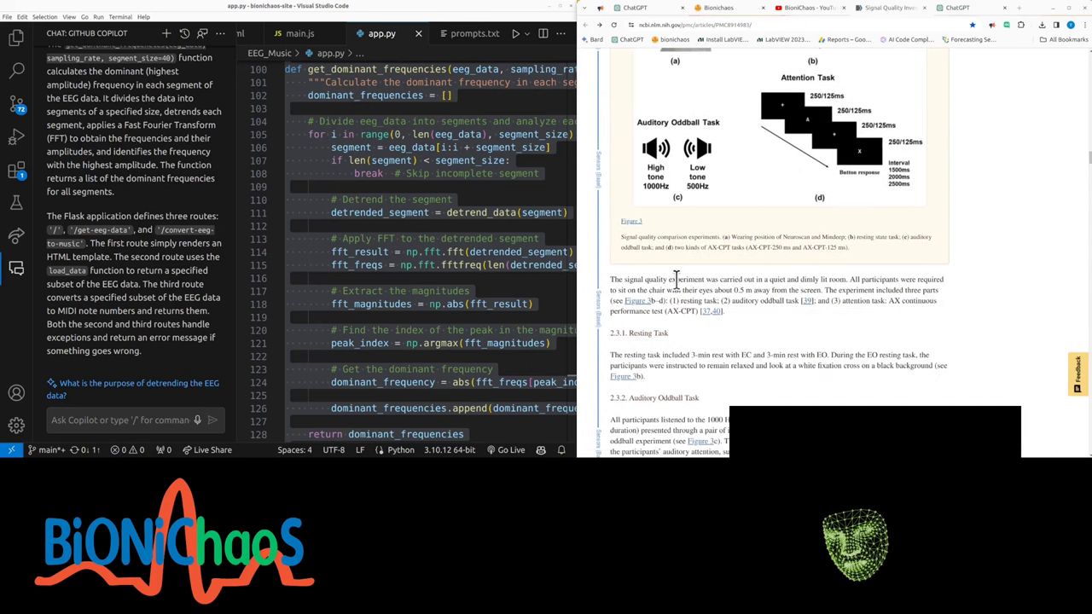
pyautogui.scroll(5, 677, 278)
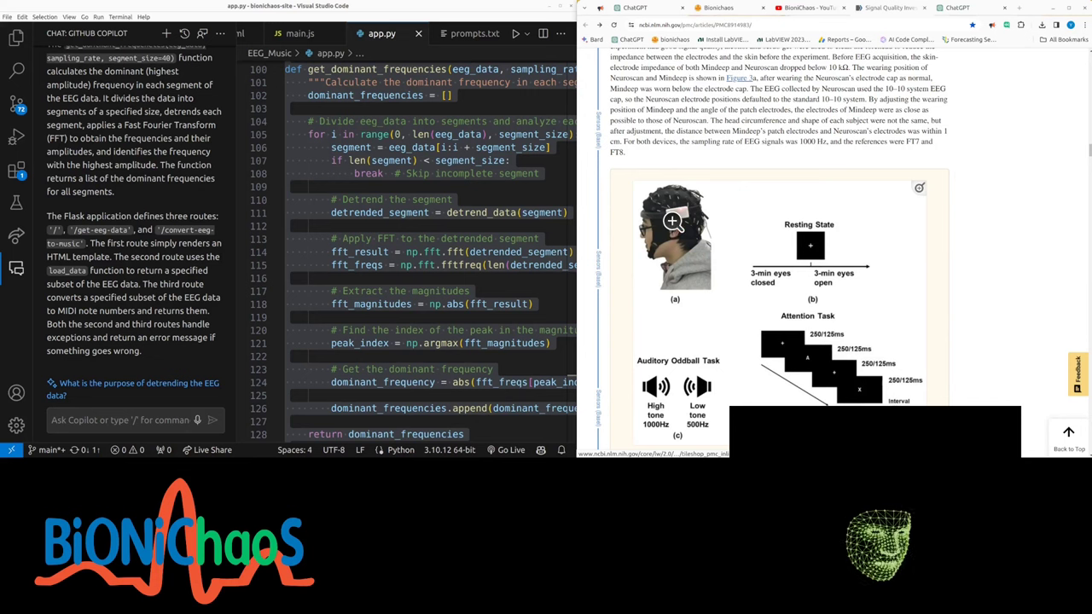
pyautogui.scroll(-4, 677, 219)
# - Examine the signal-to-noise ratio formulas, Figure 4's simulated sine, square and triangular signals, and Table 1's cross-correlation coefficients
pyautogui.scroll(-15, 676, 220)
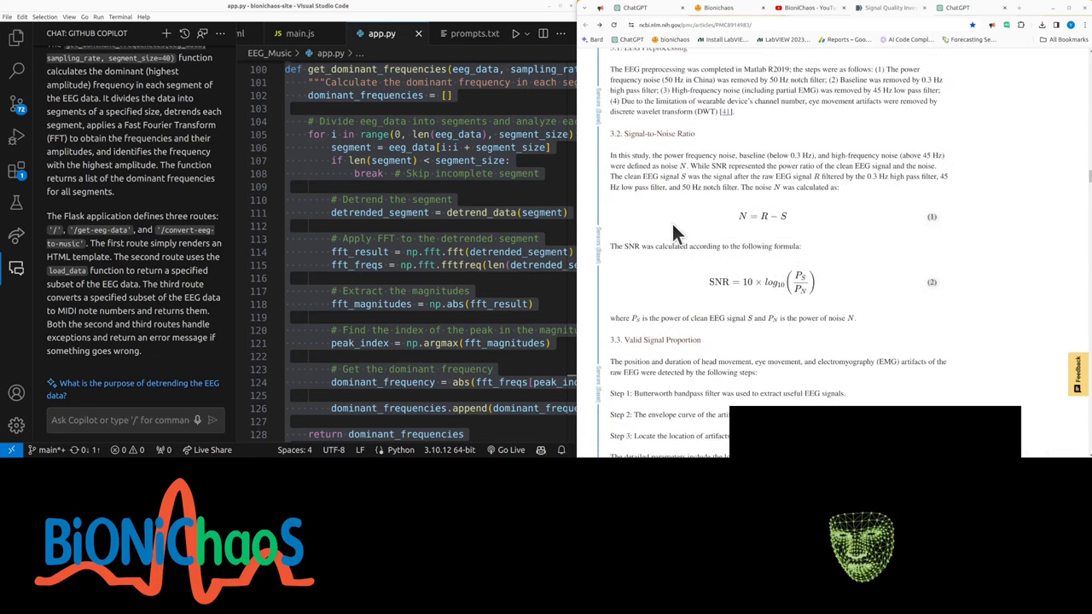
pyautogui.scroll(-8, 672, 224)
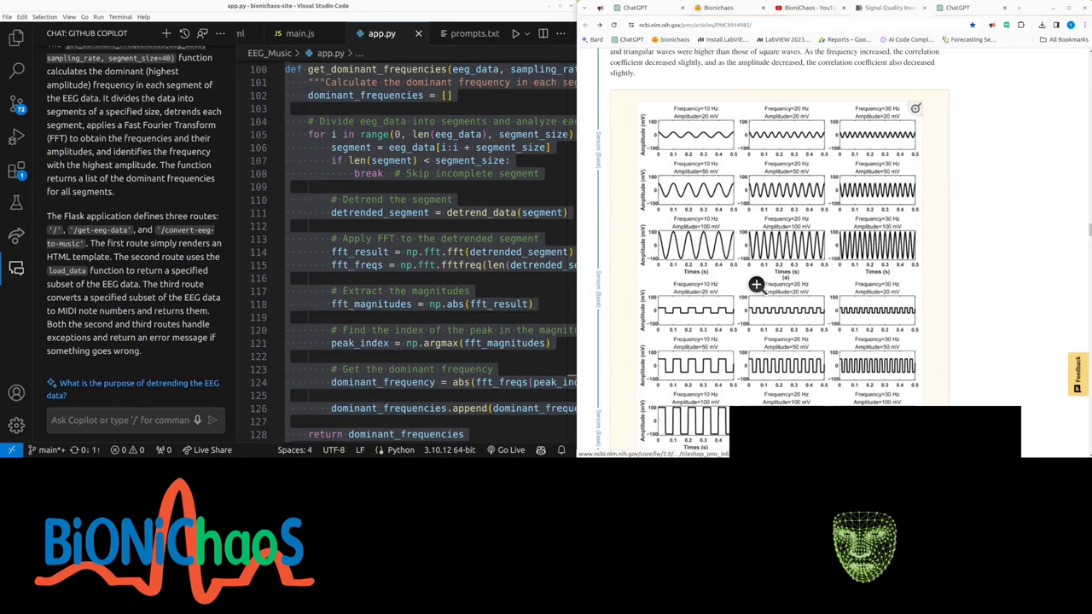
pyautogui.scroll(-3, 756, 285)
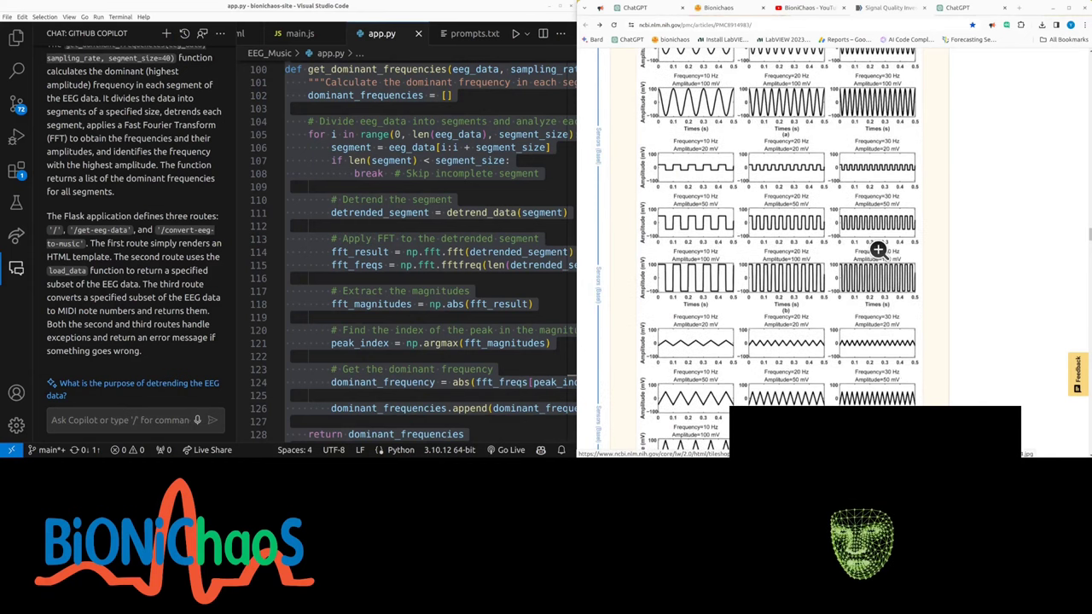
pyautogui.scroll(-2, 877, 249)
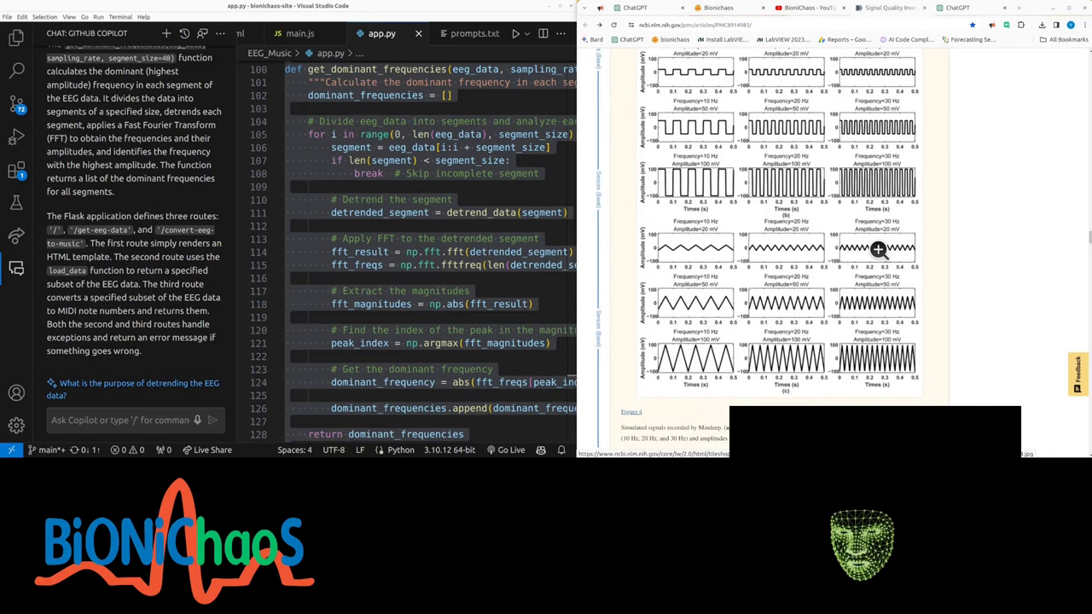
pyautogui.scroll(-7, 877, 249)
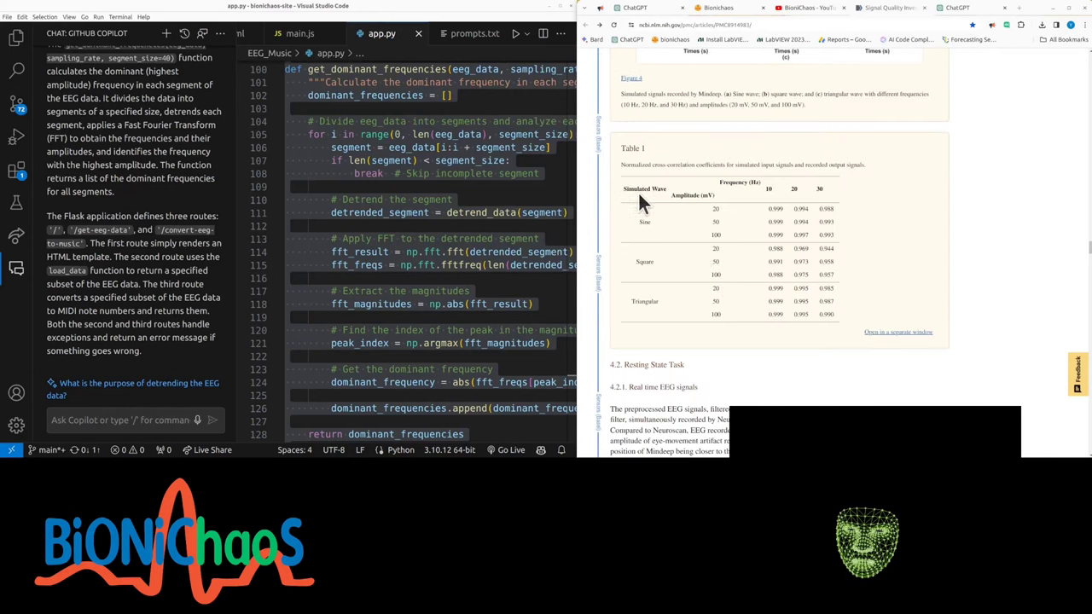
# - Study the Resting State Task section and Figure 5's EEG signals, highlighting "EC and EO" in the text
pyautogui.scroll(-3, 663, 226)
pyautogui.scroll(-2, 664, 226)
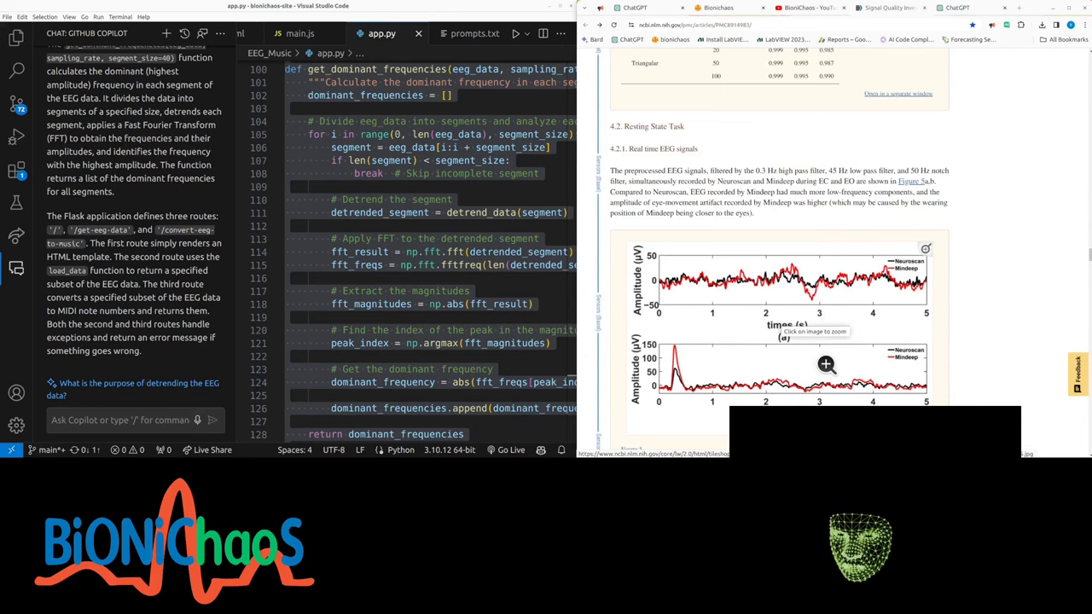
pyautogui.scroll(-1, 826, 364)
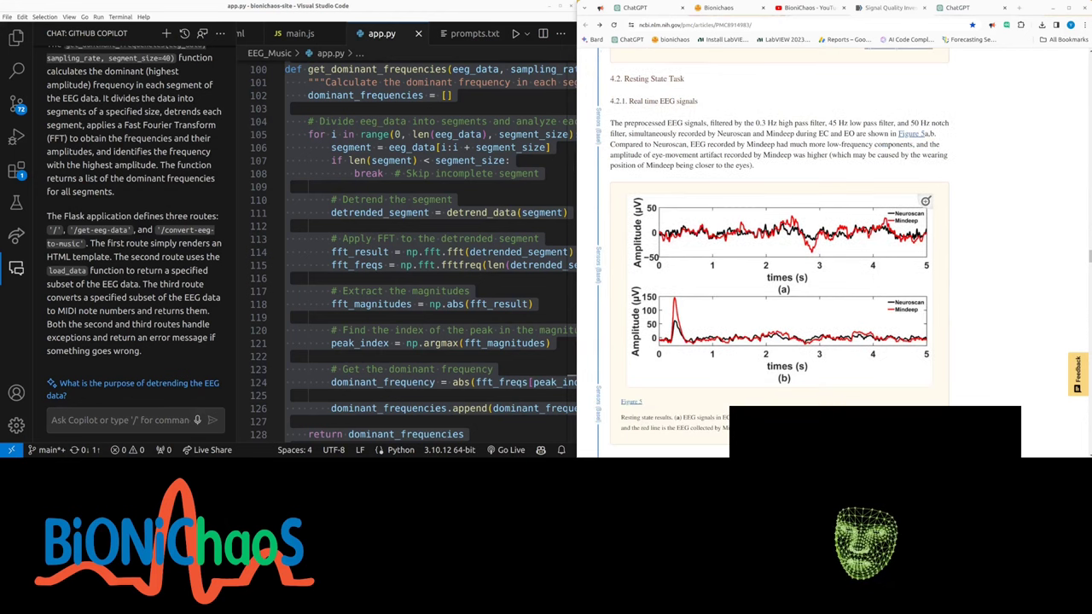
pyautogui.doubleClick(820, 133)
pyautogui.moveTo(828, 130); pyautogui.dragTo(849, 127)
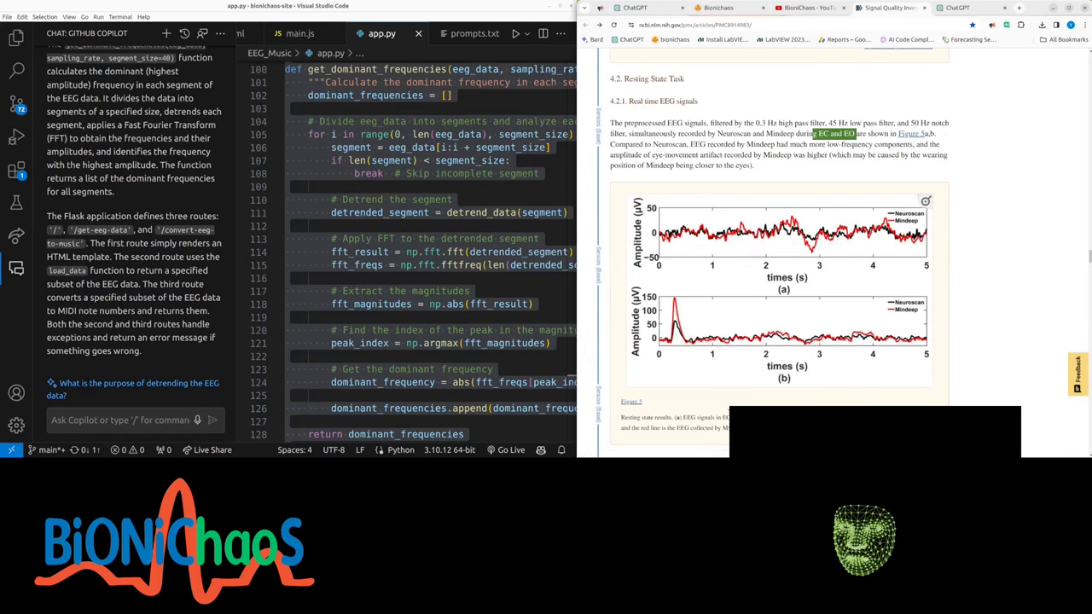
pyautogui.click(786, 399)
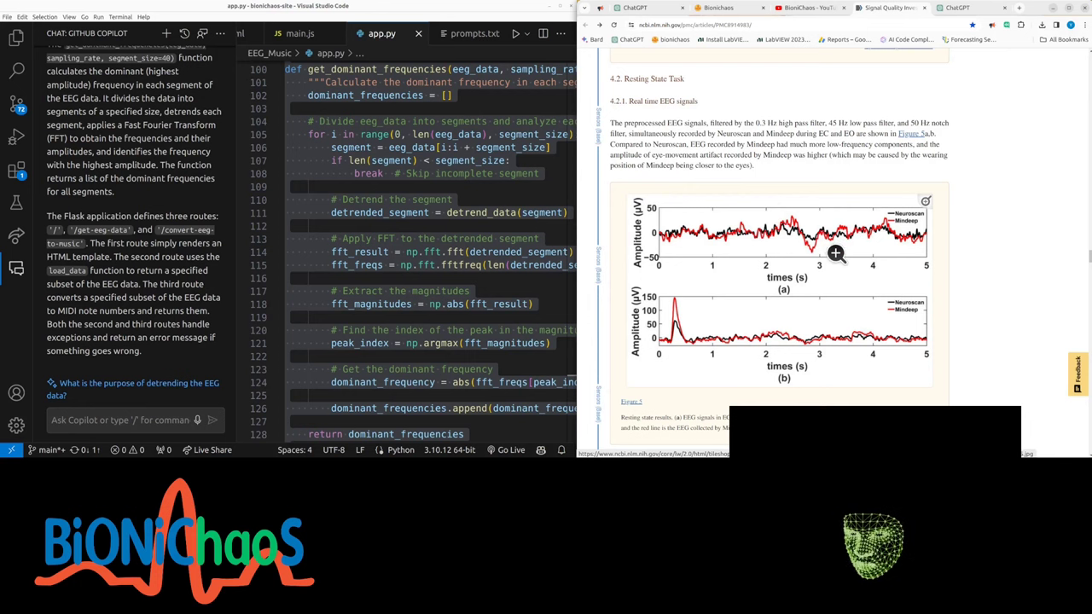
# - Examine Table 2's channel results and Figure 6's power spectral density and relative power plots for Neuroscan and Mindeep
pyautogui.scroll(-10, 981, 247)
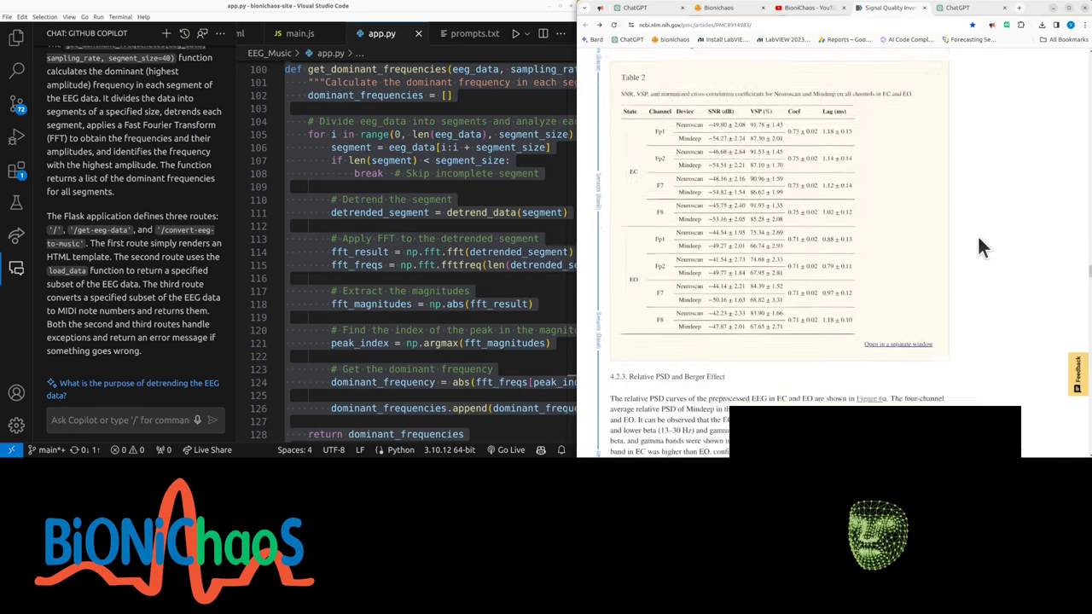
pyautogui.scroll(-5, 980, 247)
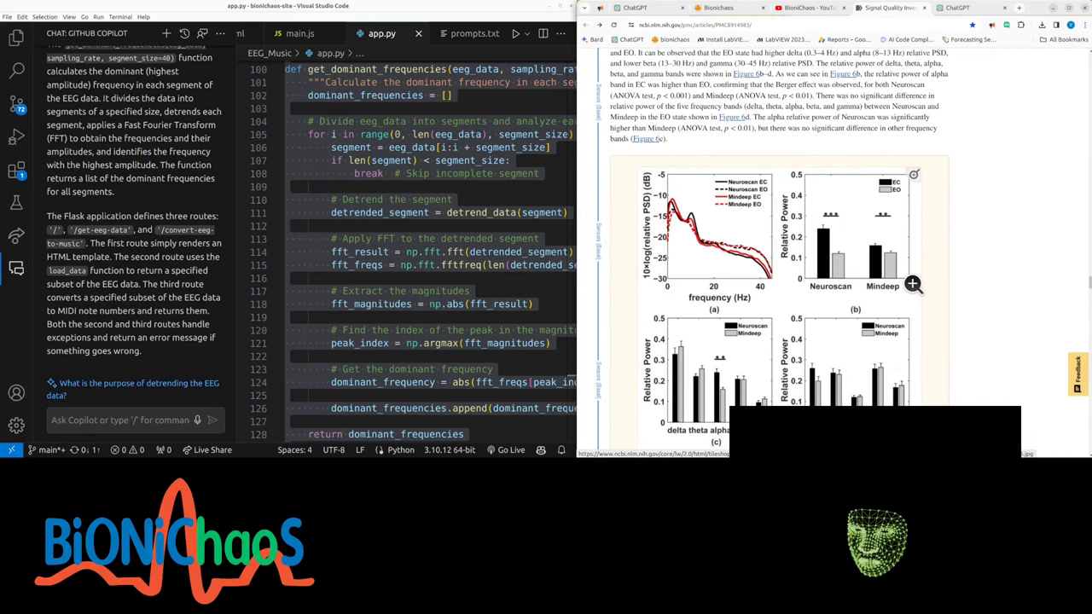
pyautogui.scroll(-2, 912, 285)
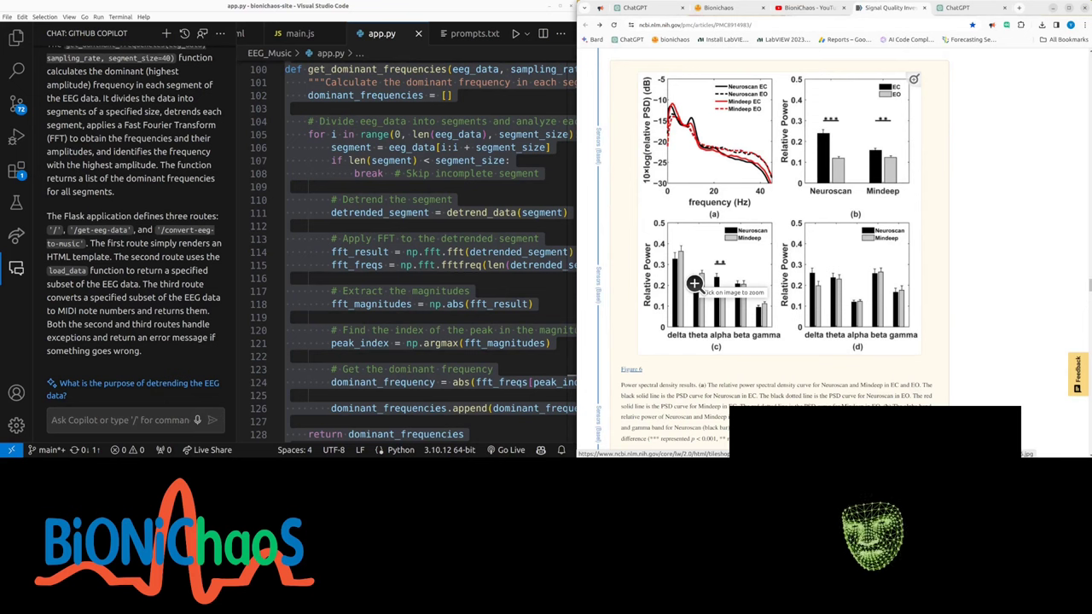
# - Bring up Table 4's comparison of portable EEG devices, and close the untitled LibreOffice Calc spreadsheet without saving
pyautogui.moveTo(195, 135); pyautogui.dragTo(212, 142)
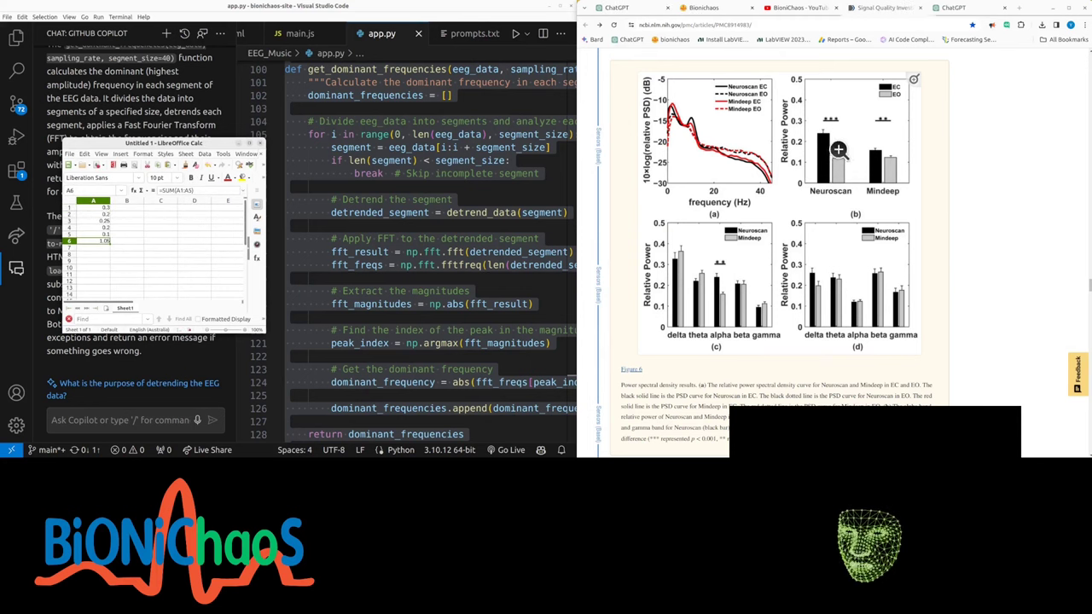
pyautogui.scroll(-5, 696, 188)
pyautogui.scroll(-10, 697, 188)
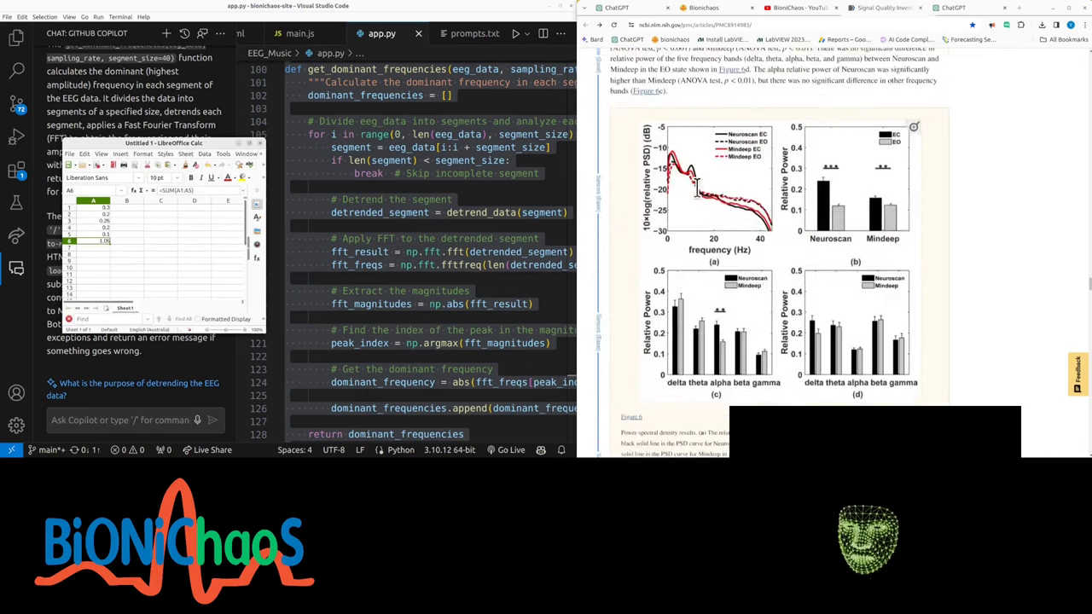
pyautogui.scroll(-5, 697, 188)
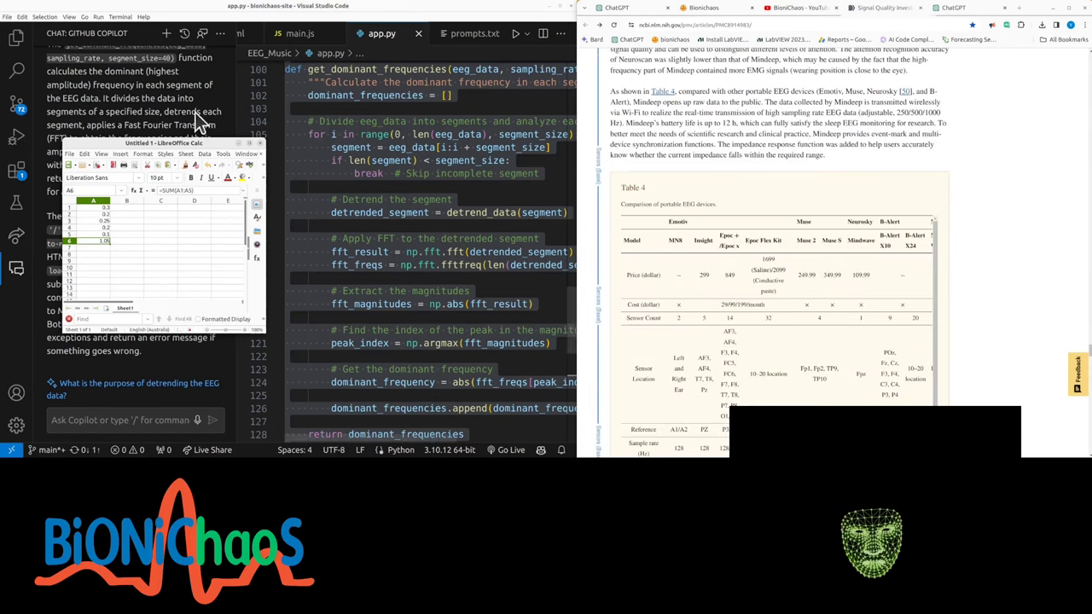
pyautogui.click(261, 144)
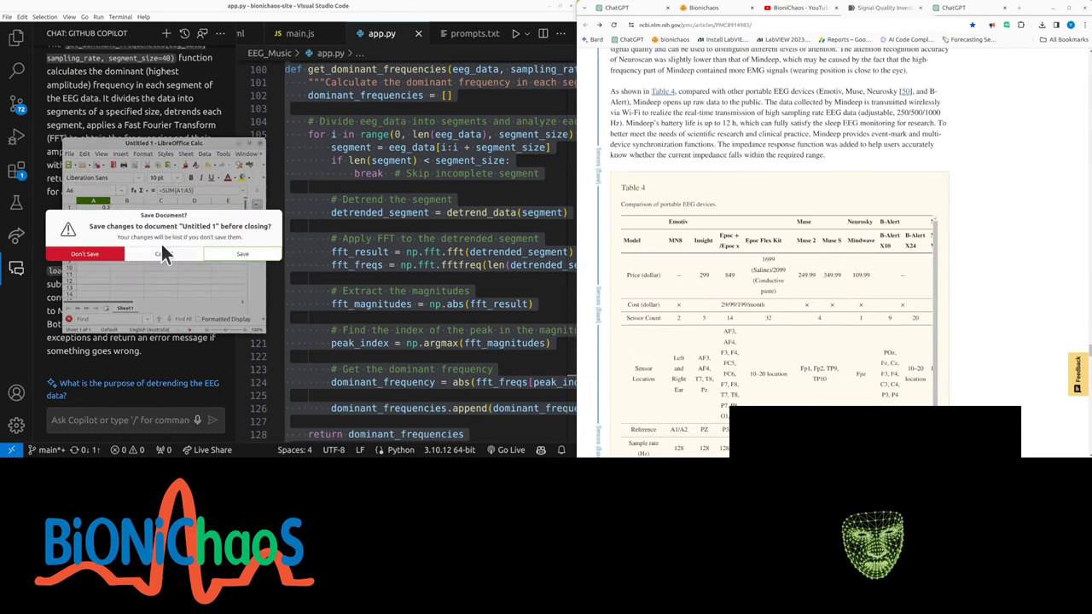
pyautogui.click(96, 253)
# - Read the Signal Quality article's Conclusions and the acknowledgment, author contribution and funding sections
pyautogui.scroll(-8, 853, 285)
pyautogui.scroll(-5, 919, 282)
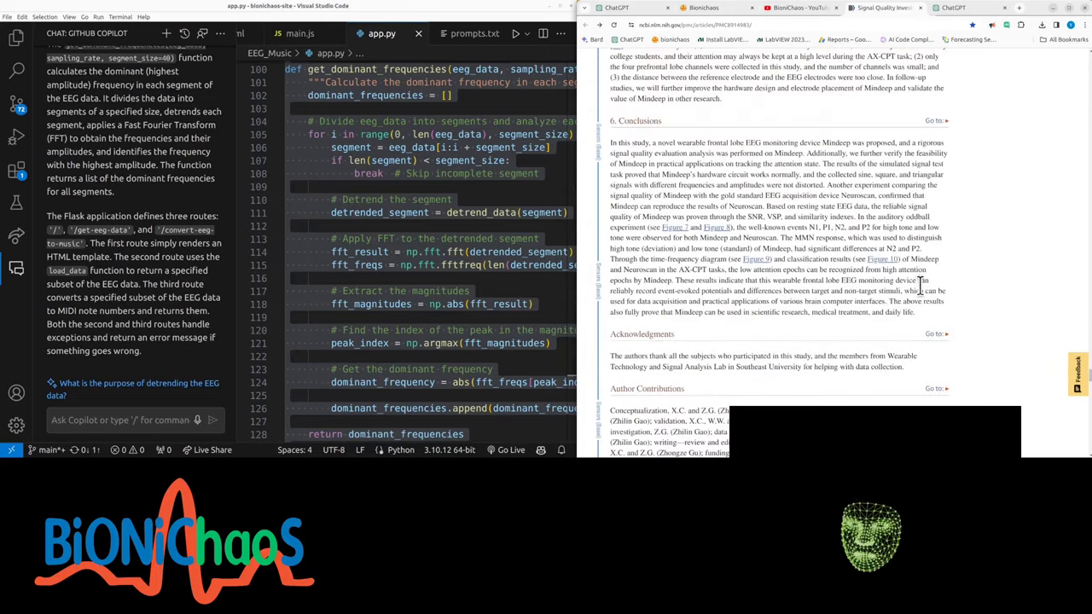
pyautogui.scroll(-3, 921, 288)
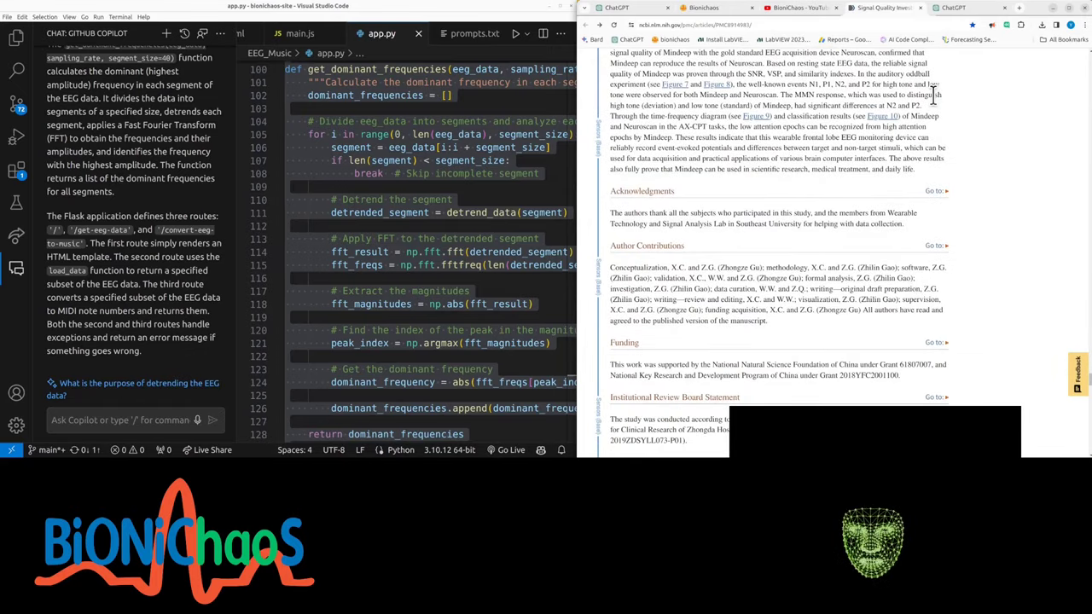
# - Send ChatGPT the full index.html code in a new chat, with the comment "this code is for reference only, don't generate anything yet"
pyautogui.click(952, 10)
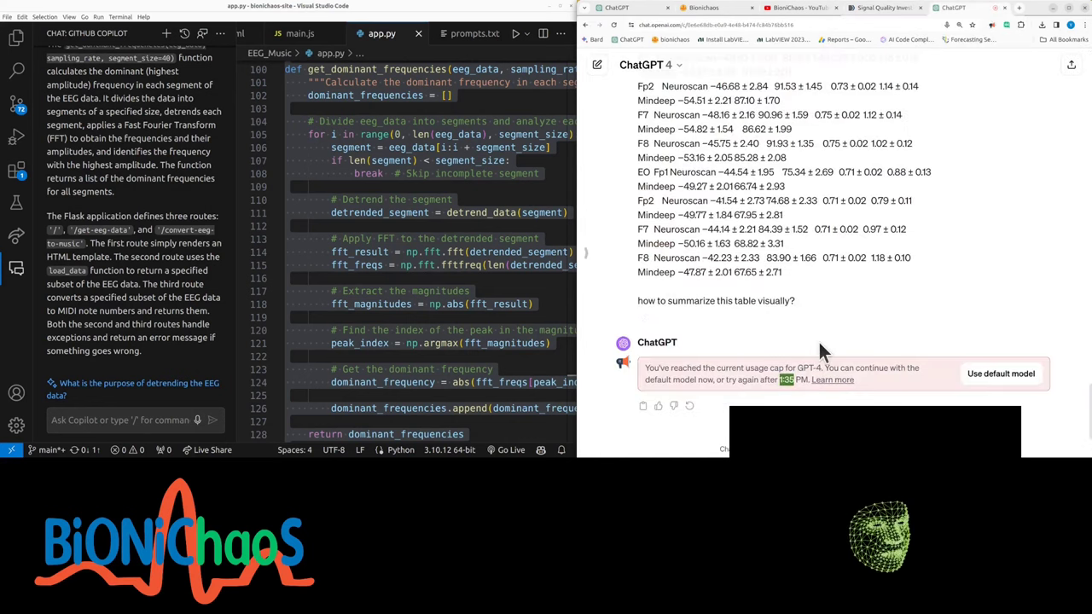
pyautogui.click(621, 11)
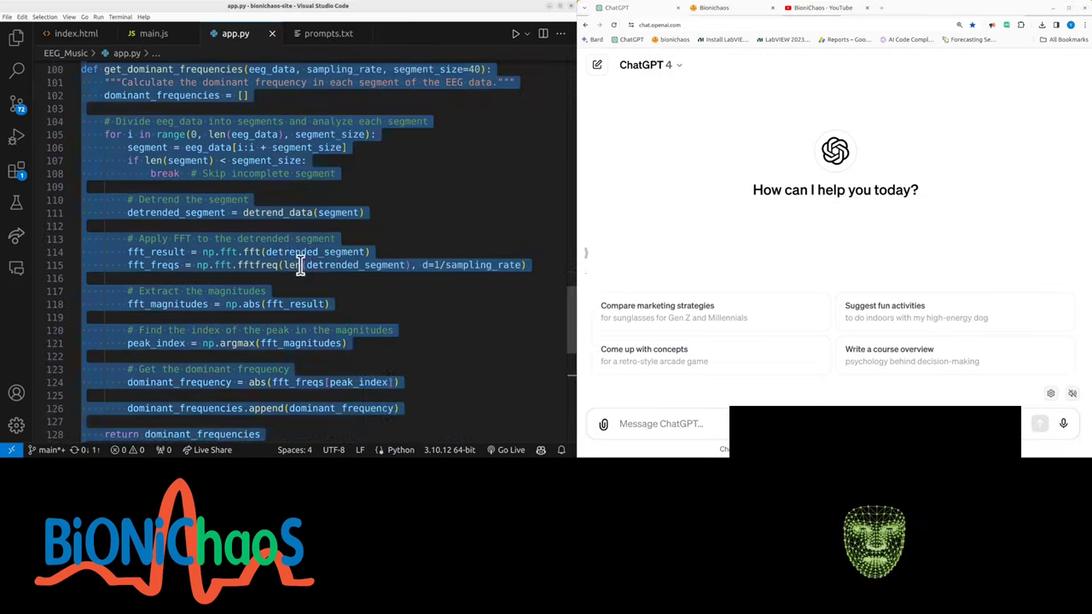
pyautogui.scroll(2, 307, 247)
pyautogui.click(86, 36)
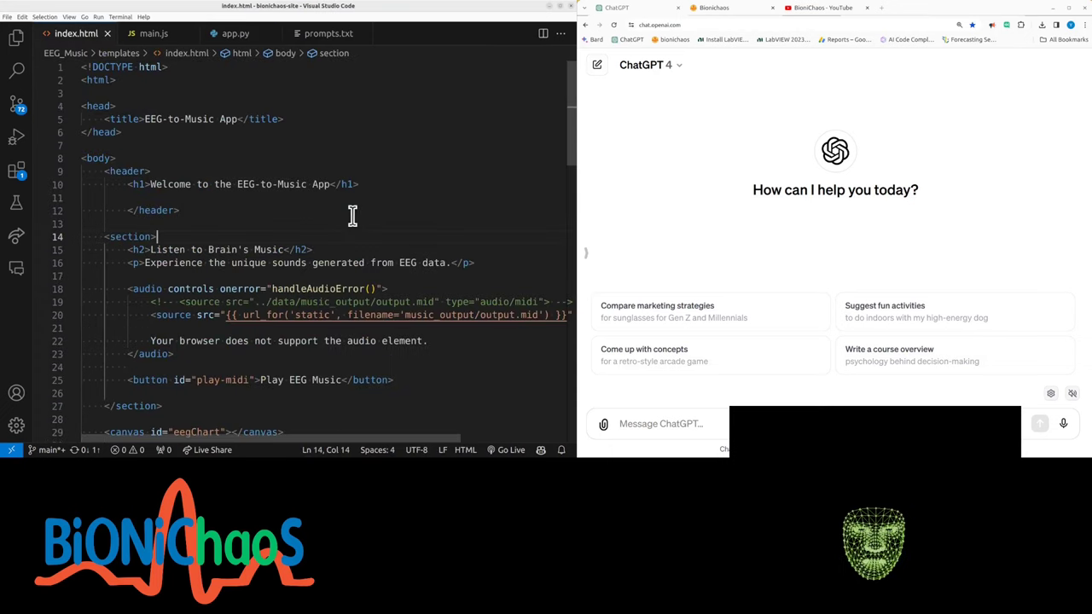
pyautogui.hotkey('ctrl', 'a')
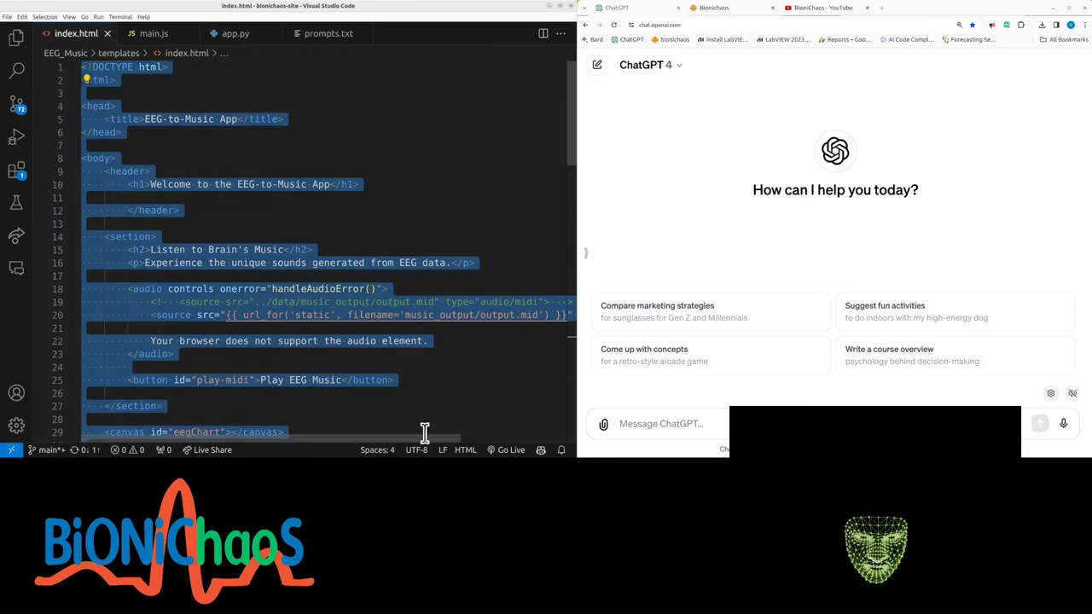
pyautogui.hotkey('ctrl', 'c')
pyautogui.click(666, 424)
pyautogui.hotkey('ctrl', 'v')
pyautogui.press('Return')
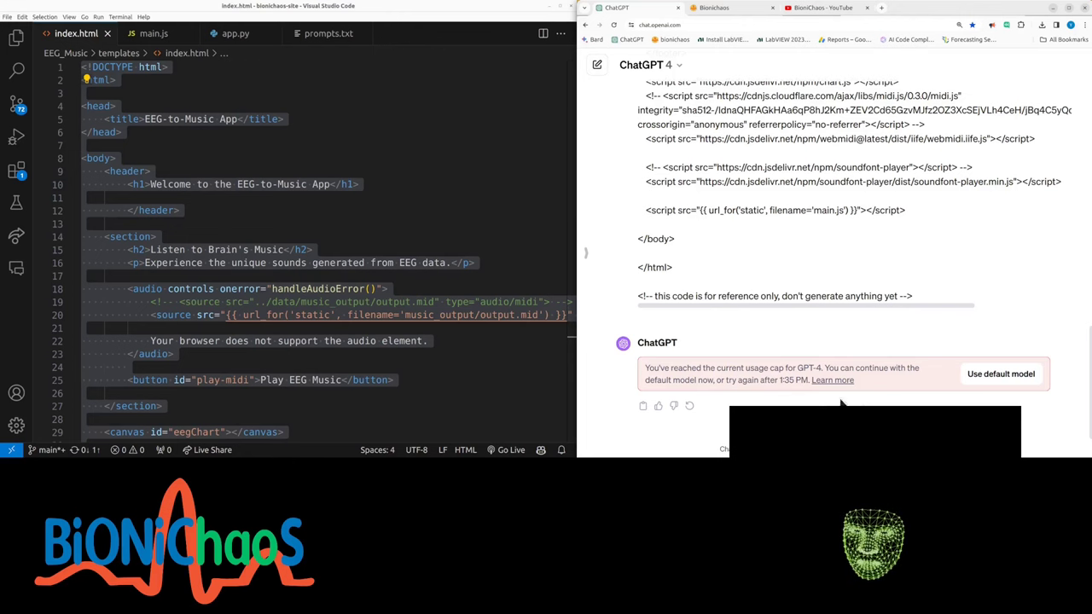
# - Open the "Access Denied by Robots.txt" conversation in a new ChatGPT tab and review it from the first article link to the last reply
pyautogui.click(879, 9)
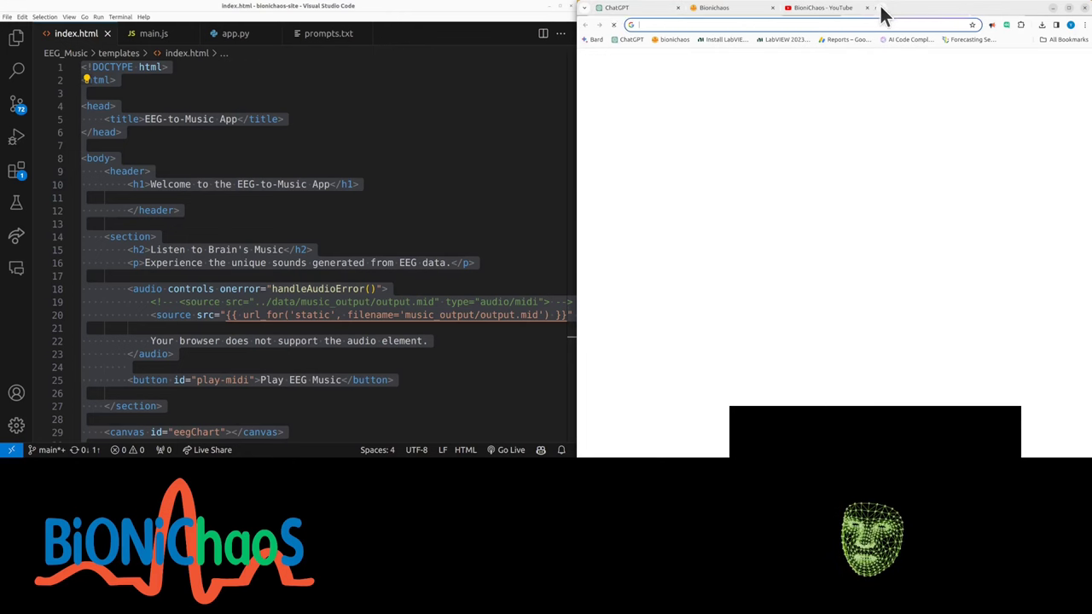
pyautogui.click(638, 38)
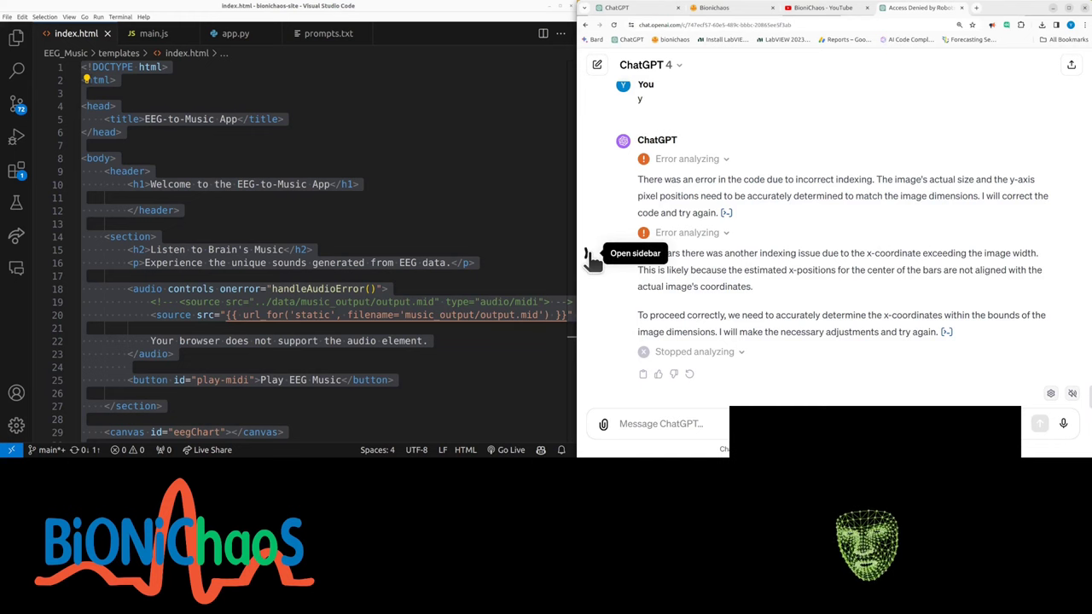
pyautogui.scroll(5, 696, 111)
pyautogui.click(585, 253)
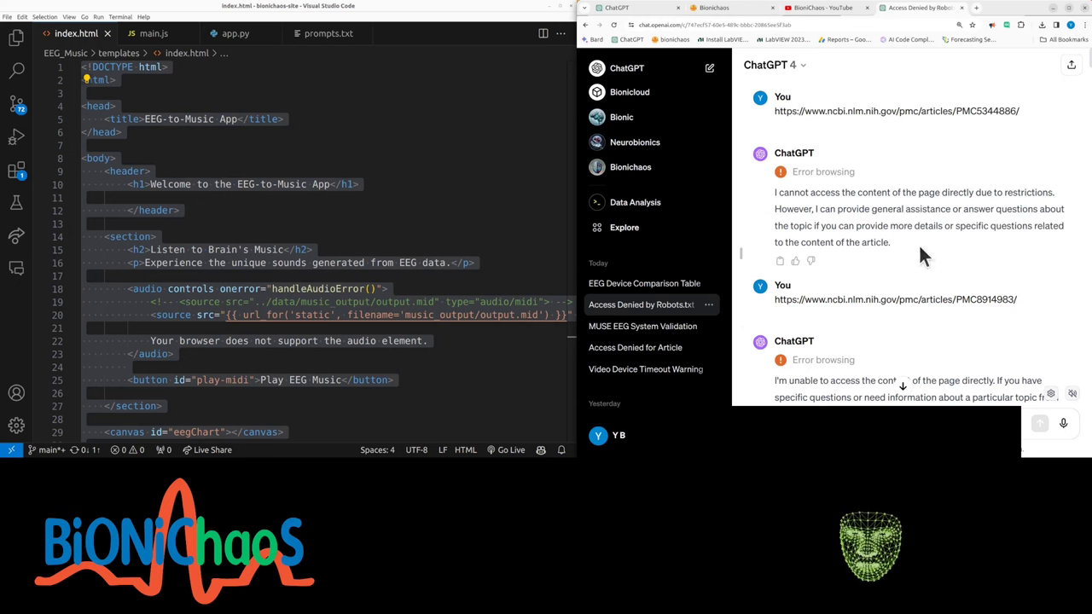
pyautogui.click(739, 253)
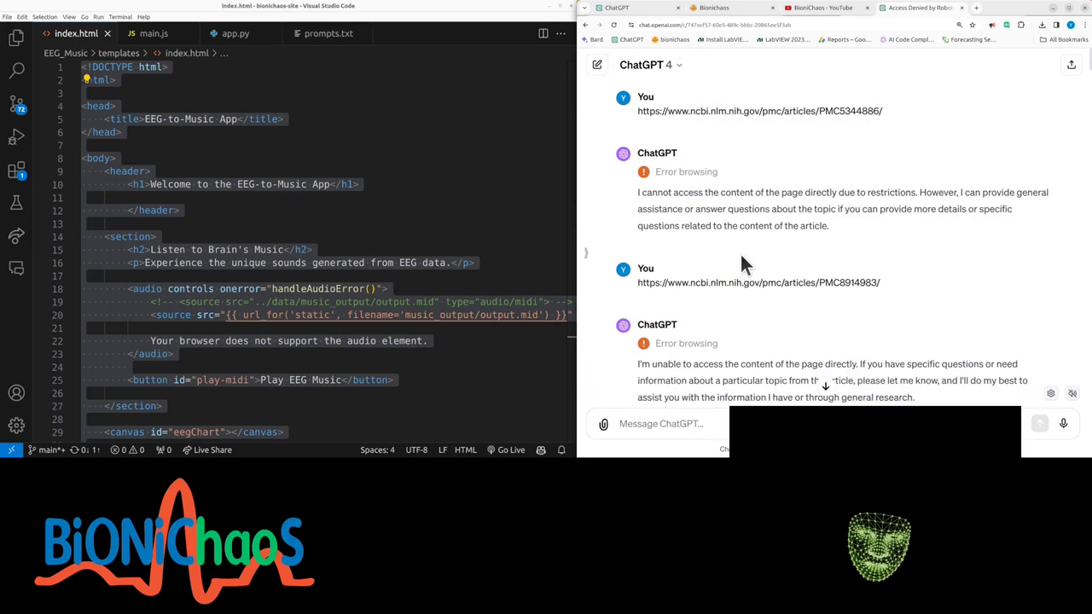
pyautogui.scroll(-3, 740, 255)
pyautogui.scroll(-10, 739, 311)
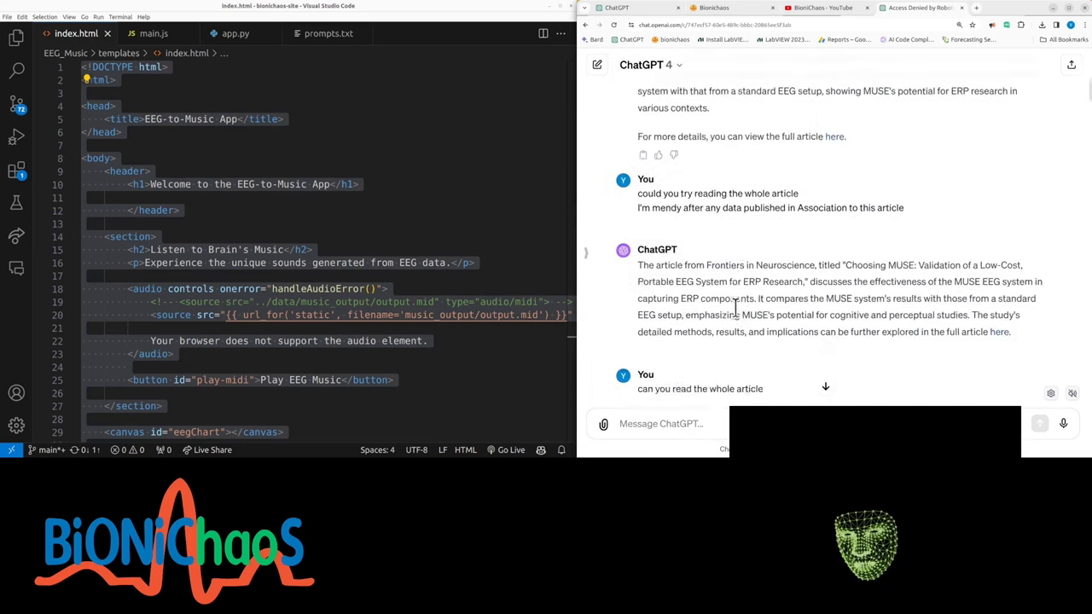
pyautogui.scroll(-20, 873, 270)
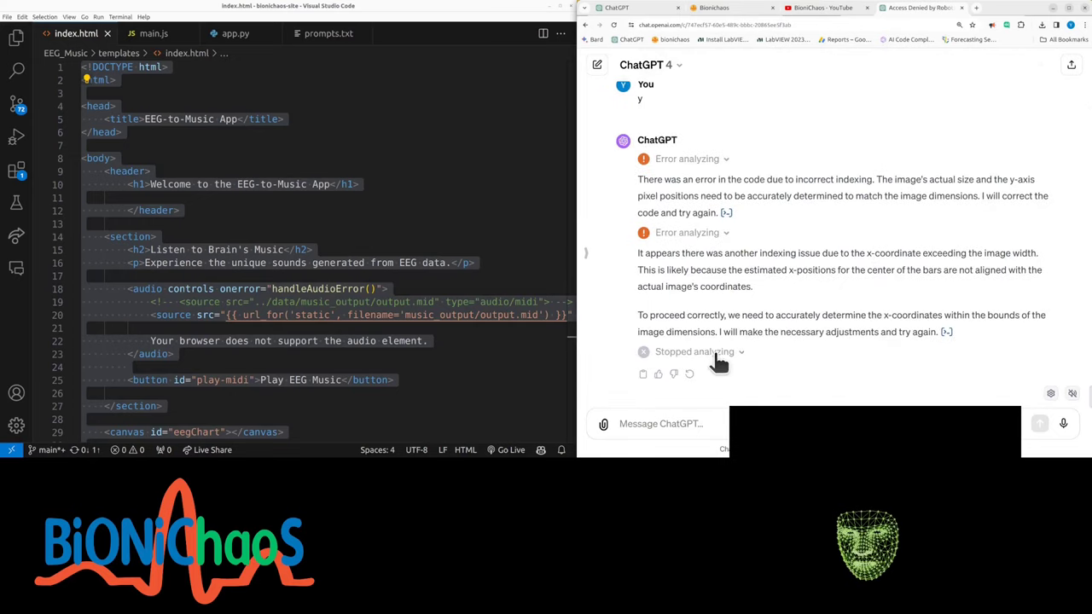
# - Send "?" to follow up on the stopped analysis, and highlight "after 1:35 PM." in the reply
pyautogui.write('?')
pyautogui.press('Return')
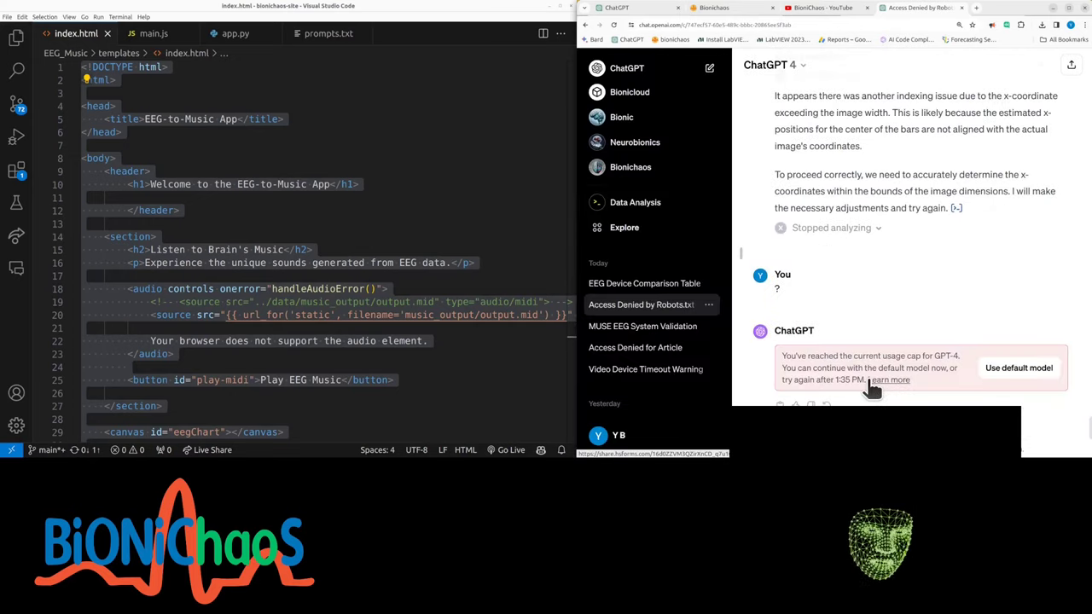
pyautogui.moveTo(867, 380); pyautogui.dragTo(816, 380)
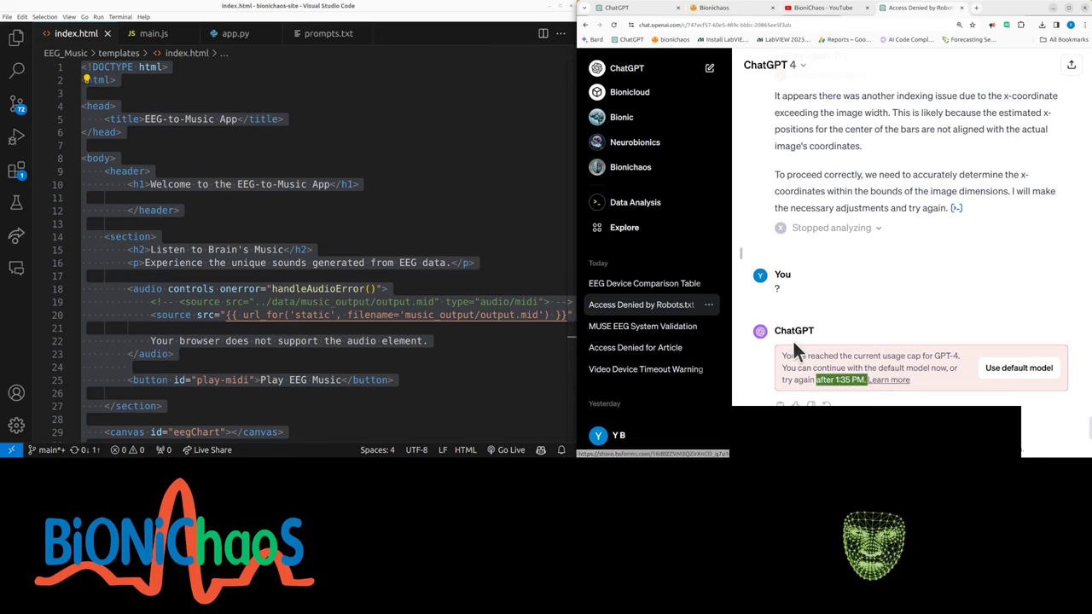